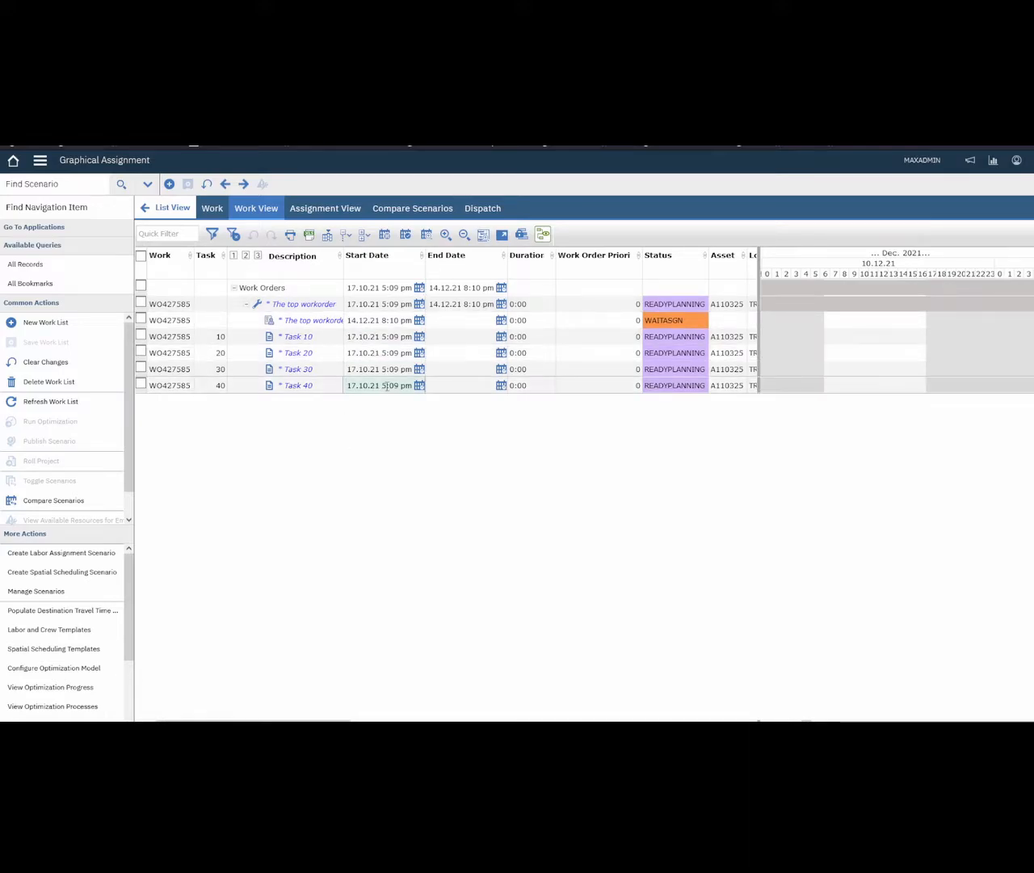
Open the top work order in Work Order Tracking (Tr) and check its scheduled and target dates and duration
{"action": "left_click", "coordinate": [387, 304]}
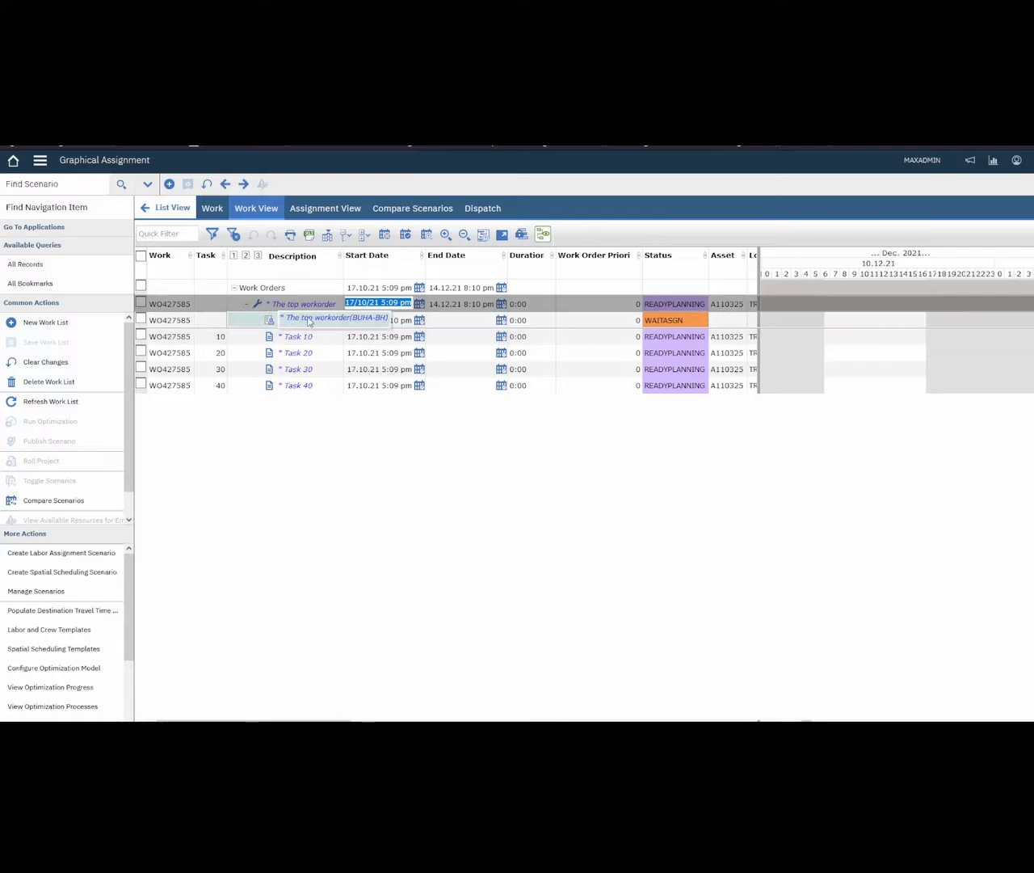
{"action": "right_click", "coordinate": [170, 307]}
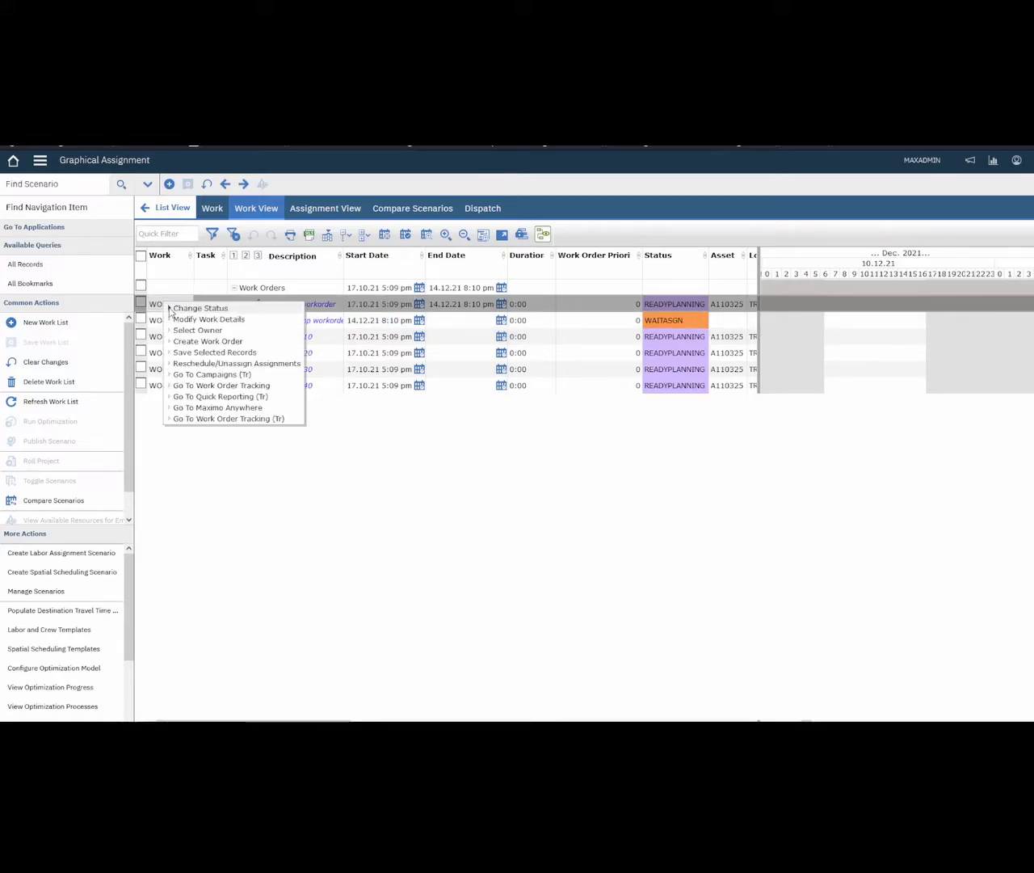
{"action": "left_click", "coordinate": [226, 418]}
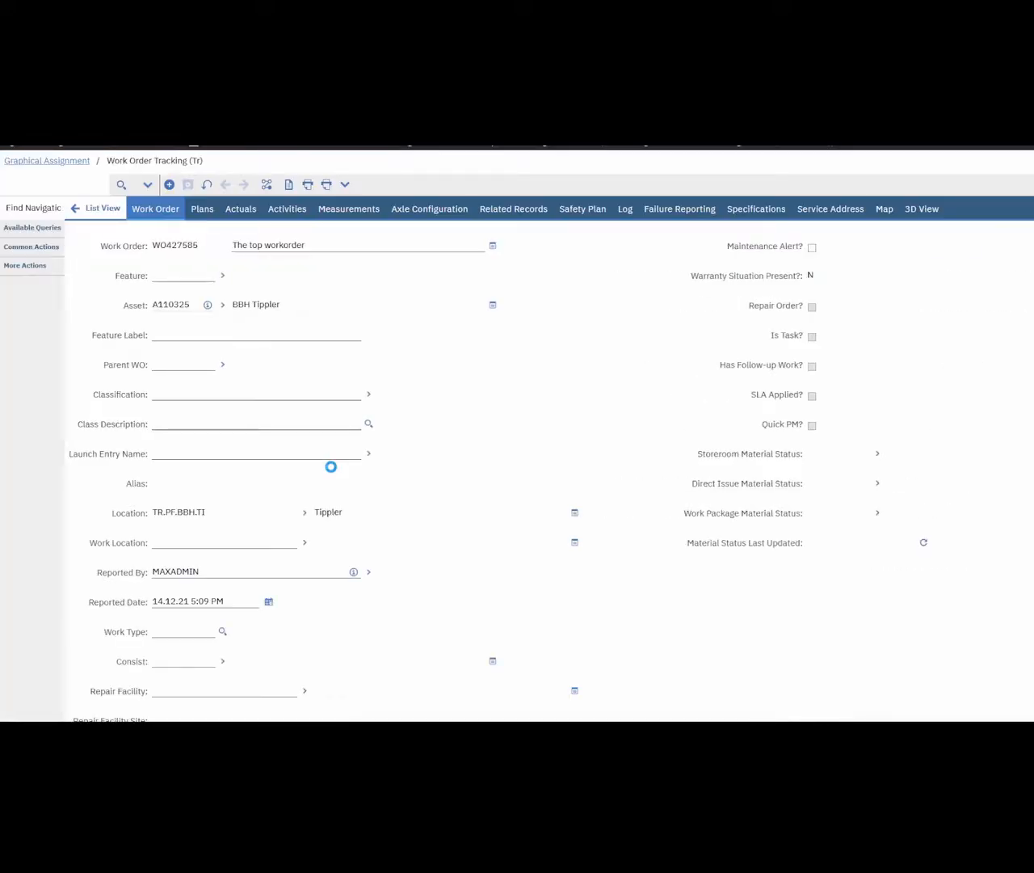
{"action": "scroll", "coordinate": [291, 259], "scroll_direction": "down", "scroll_amount": 10}
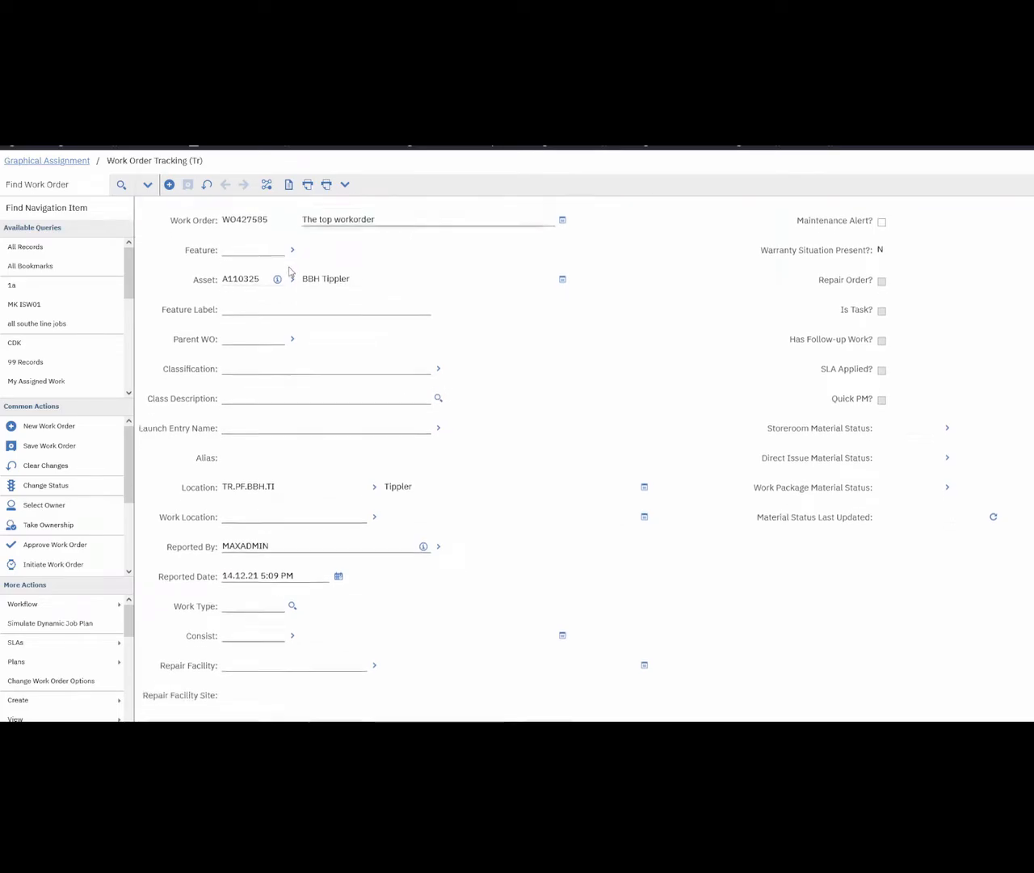
{"action": "scroll", "coordinate": [287, 259], "scroll_direction": "down", "scroll_amount": 9}
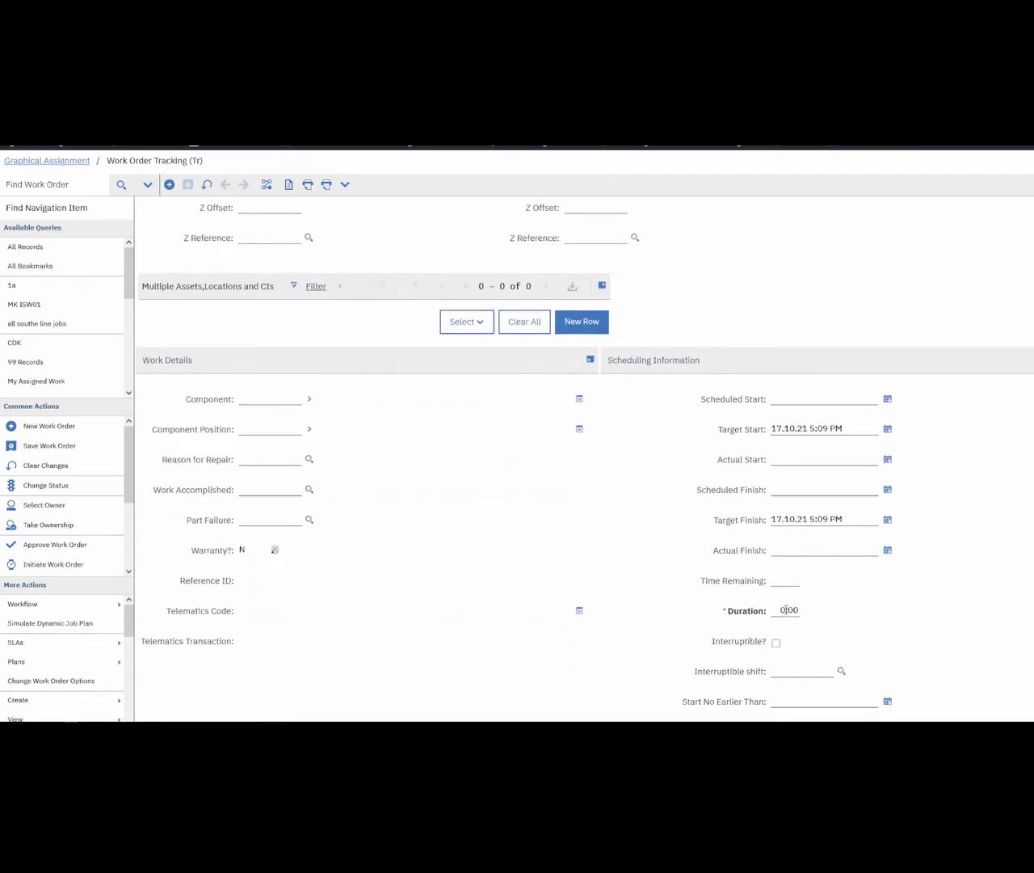
{"action": "scroll", "coordinate": [528, 434], "scroll_direction": "up", "scroll_amount": 18}
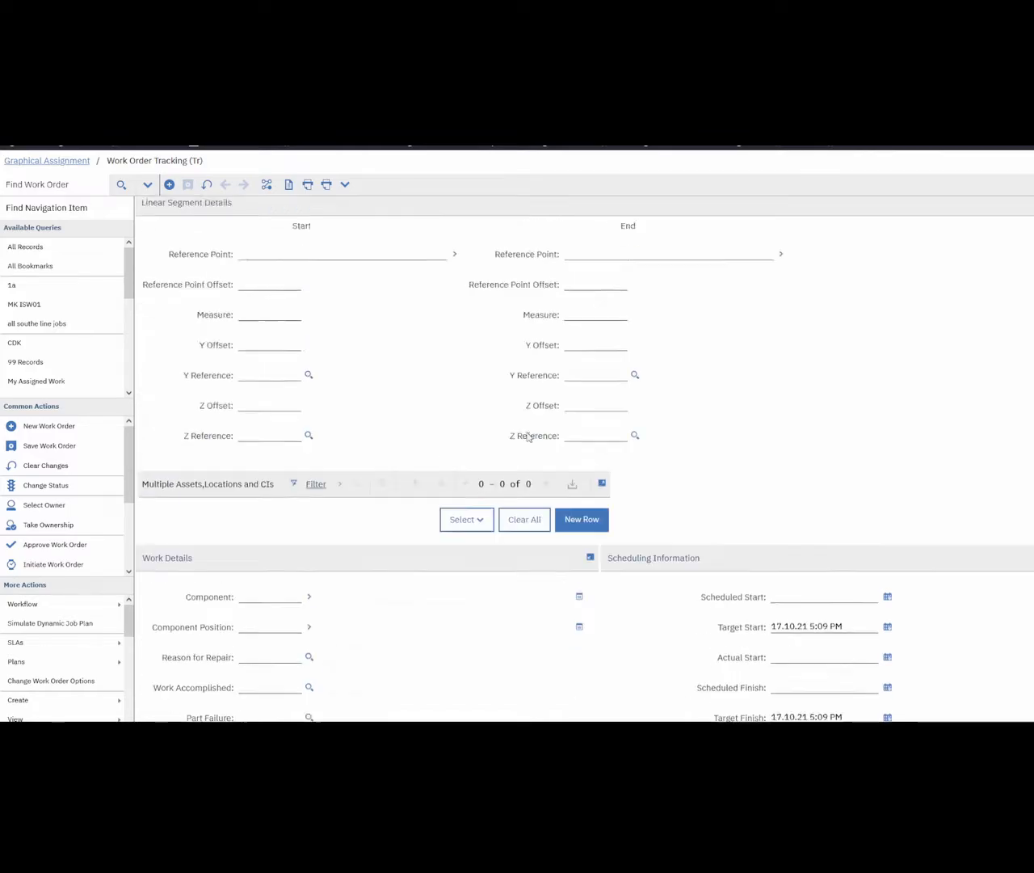
{"action": "scroll", "coordinate": [252, 233], "scroll_direction": "up", "scroll_amount": 1}
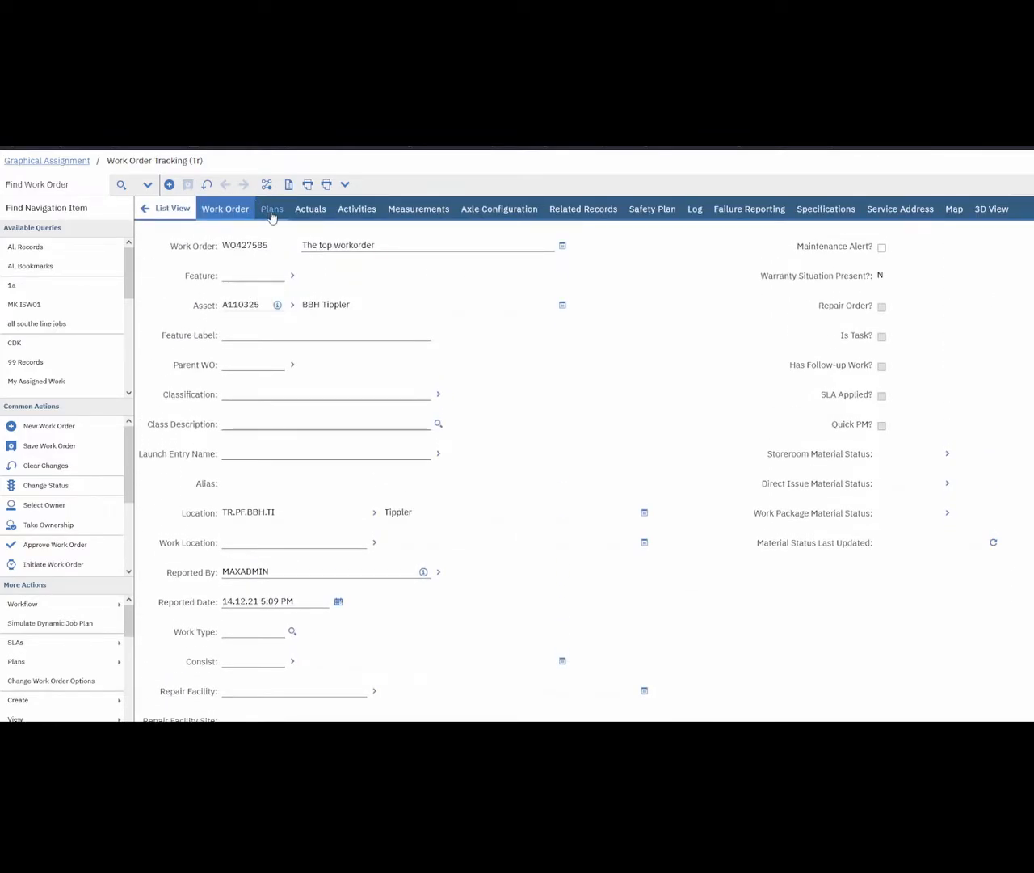
Examine the work order's planned tasks, labor and assignment dates, and return to Graphical Assignment
{"action": "left_click", "coordinate": [272, 209]}
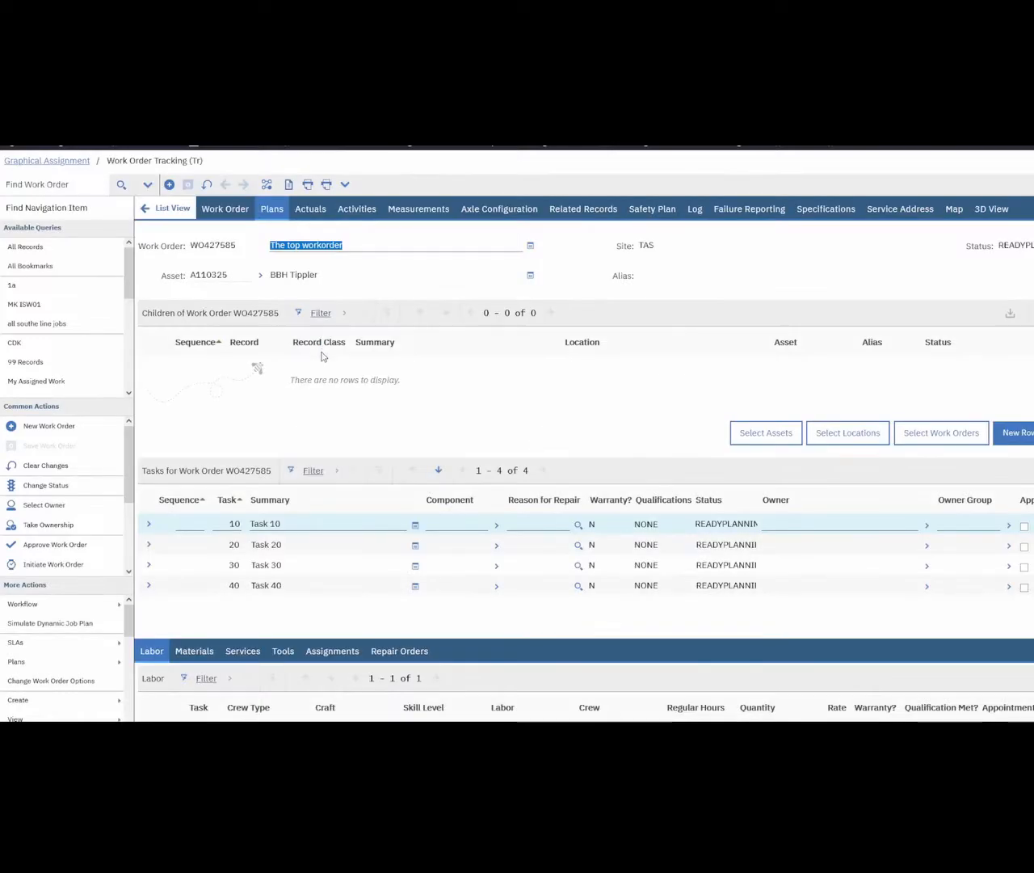
{"action": "scroll", "coordinate": [340, 450], "scroll_direction": "down", "scroll_amount": 3}
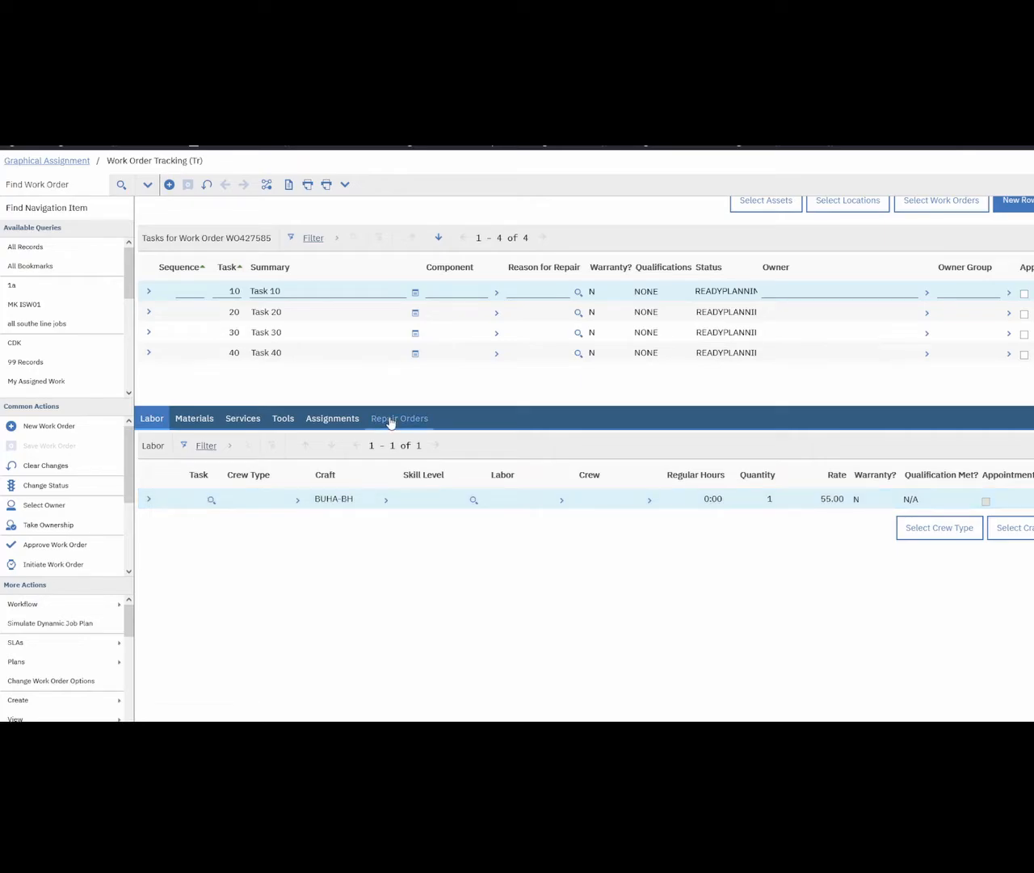
{"action": "left_click", "coordinate": [333, 418]}
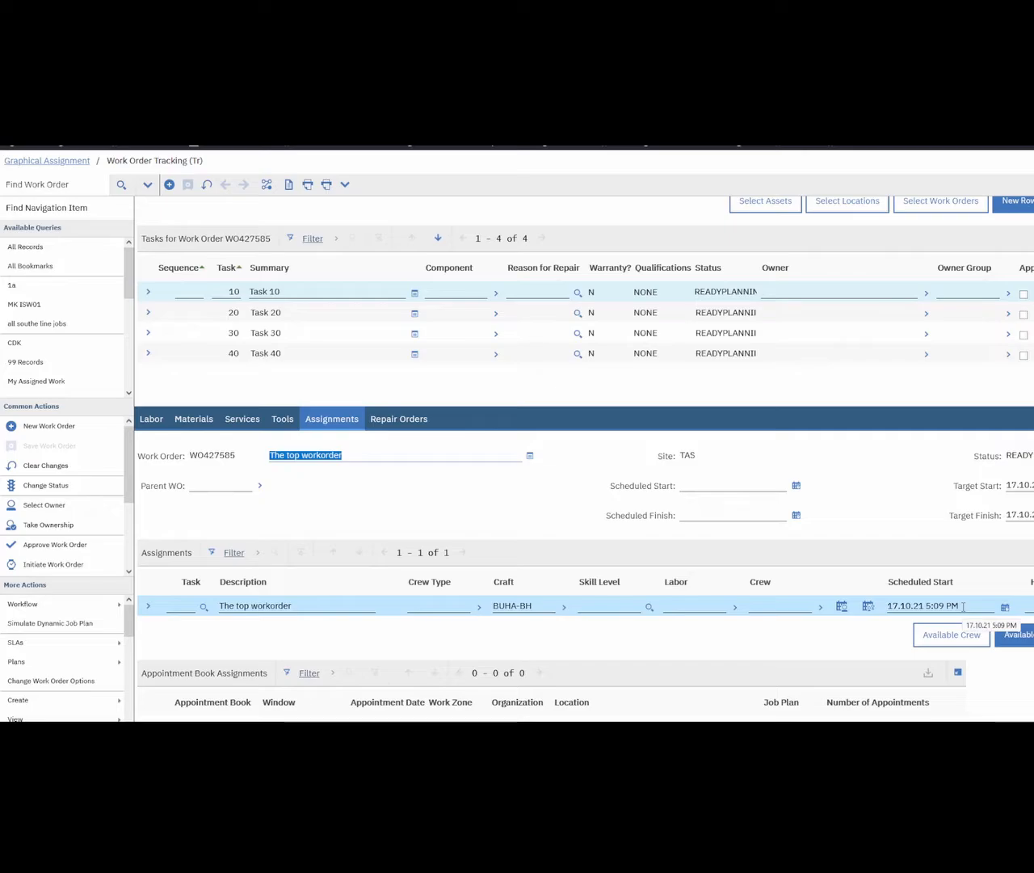
{"action": "left_click", "coordinate": [1030, 485]}
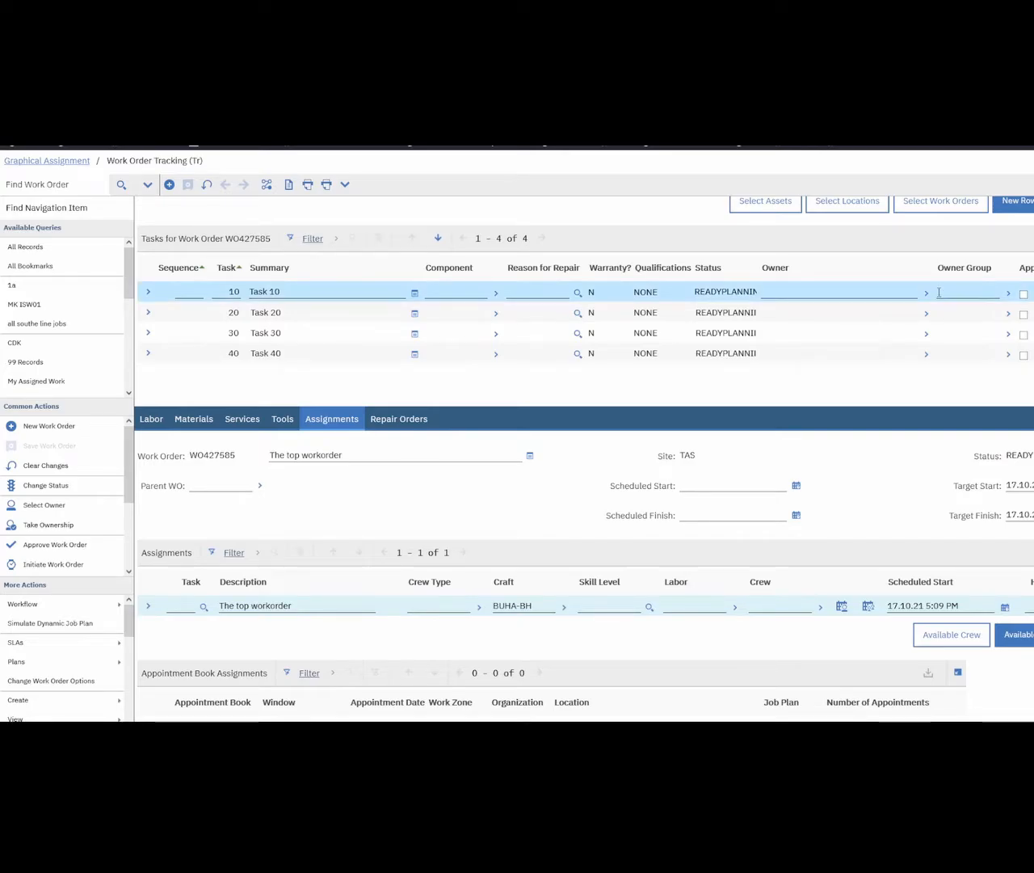
{"action": "left_click", "coordinate": [37, 161]}
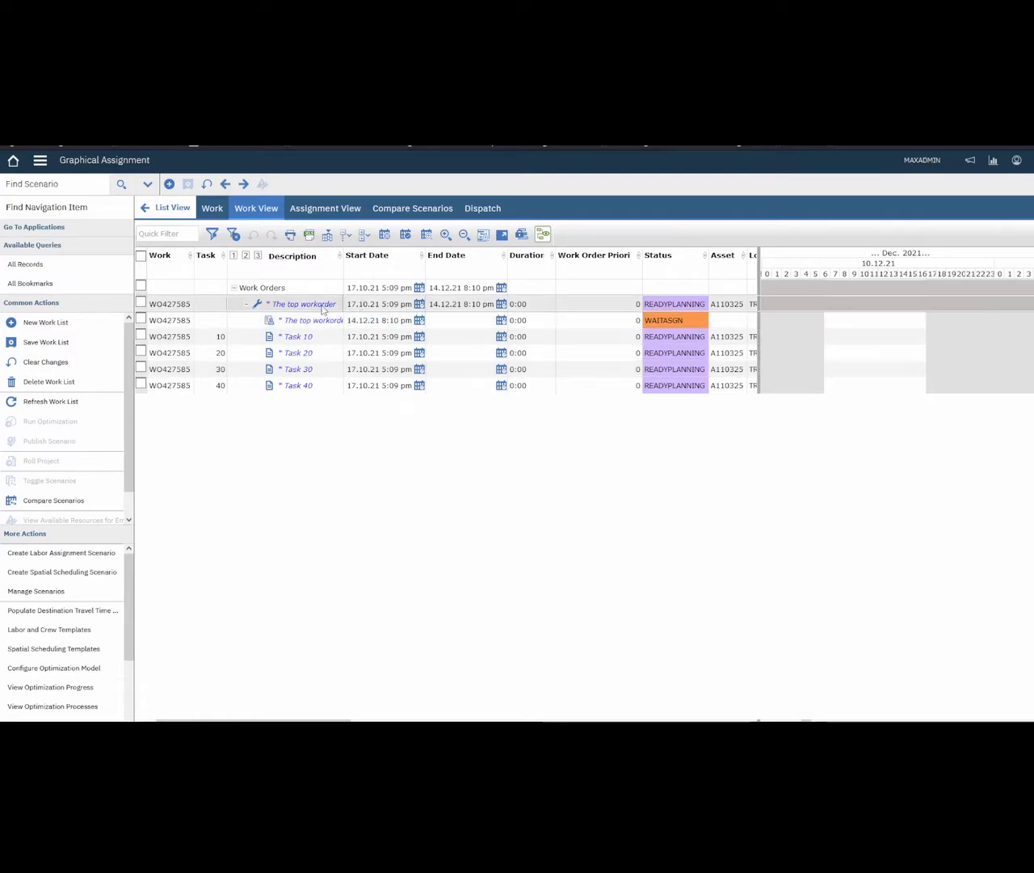
Move the top work order to 21 December 2021 with Move to Day and save the work list
{"action": "right_click", "coordinate": [173, 304]}
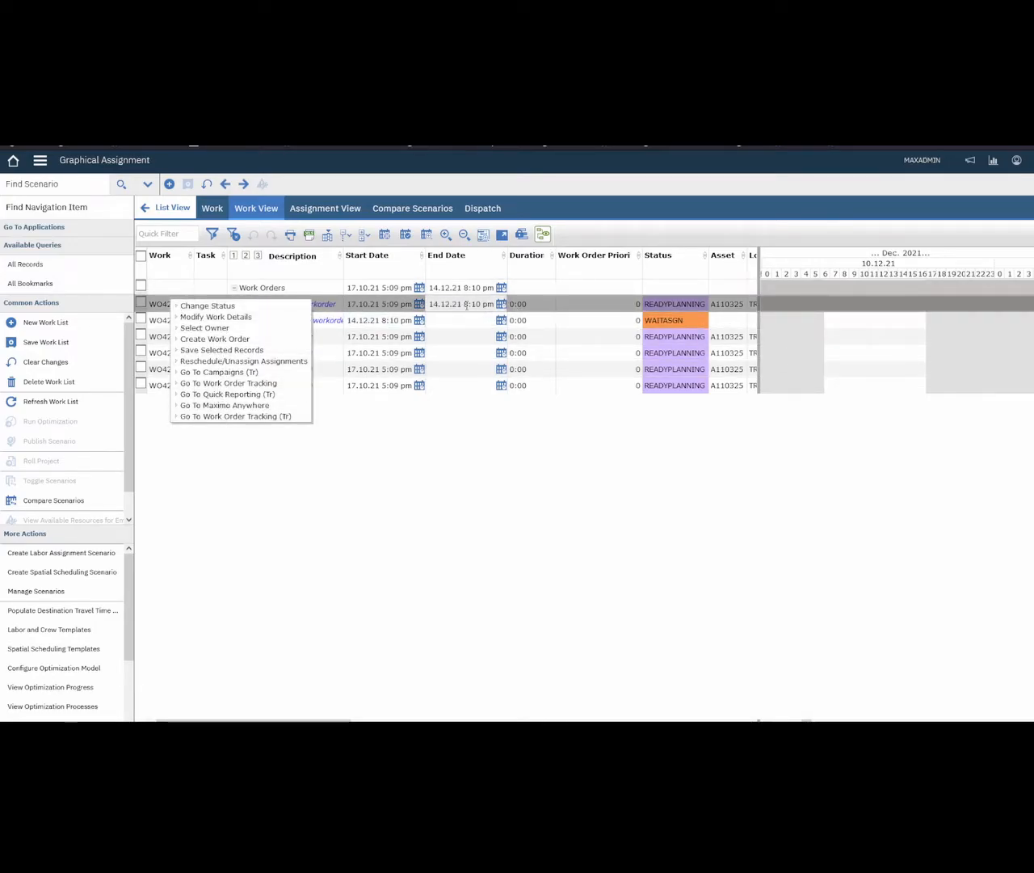
{"action": "right_click", "coordinate": [333, 304]}
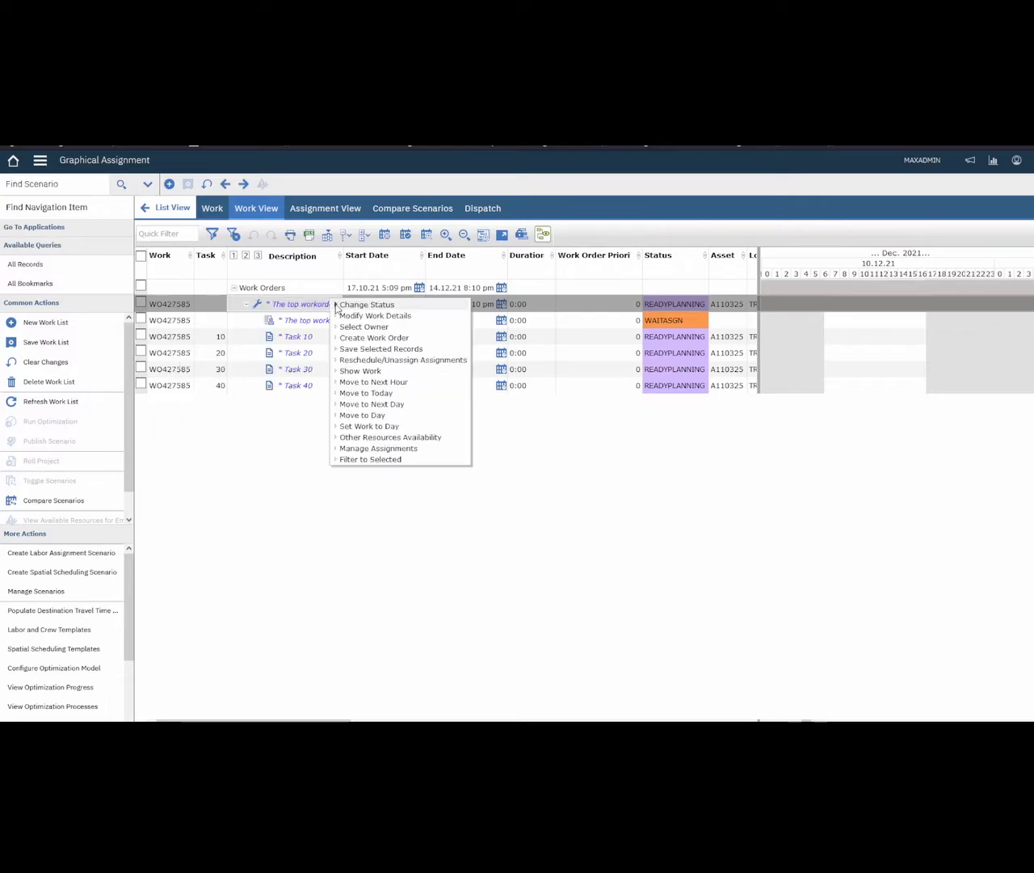
{"action": "left_click", "coordinate": [376, 415]}
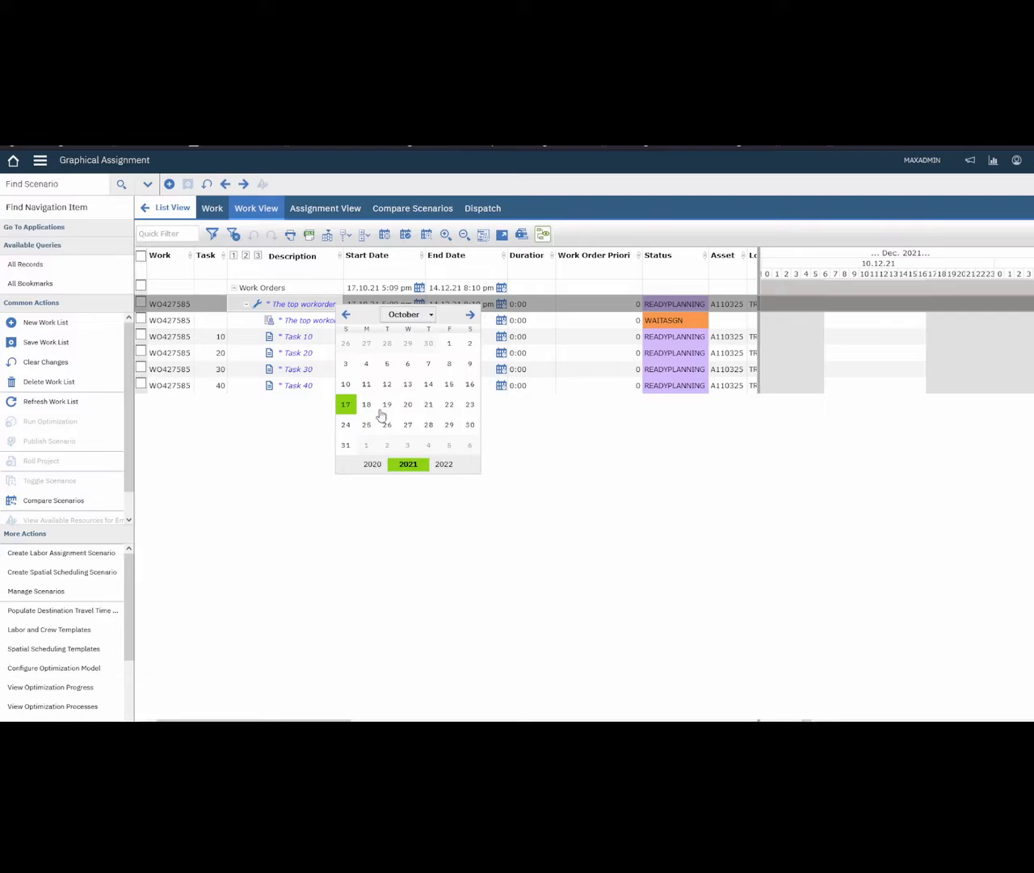
{"action": "left_click", "coordinate": [470, 315]}
{"action": "left_click", "coordinate": [470, 316]}
{"action": "left_click", "coordinate": [470, 315]}
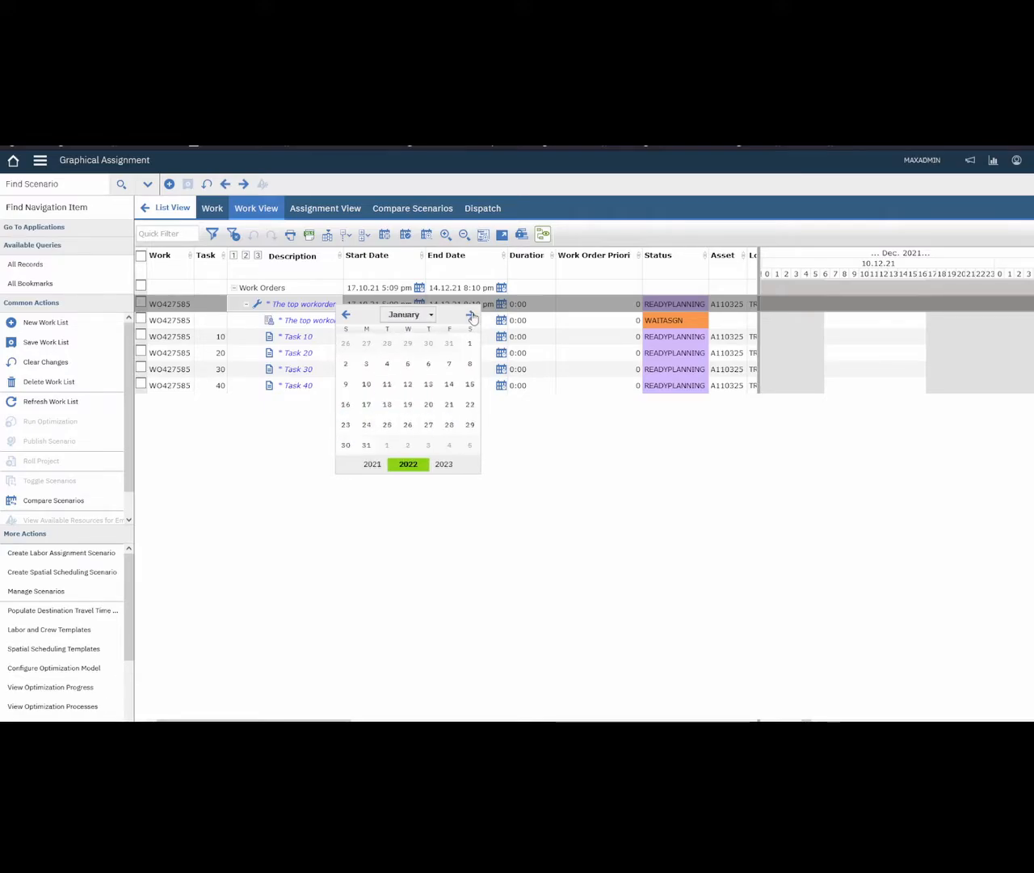
{"action": "left_click", "coordinate": [345, 315]}
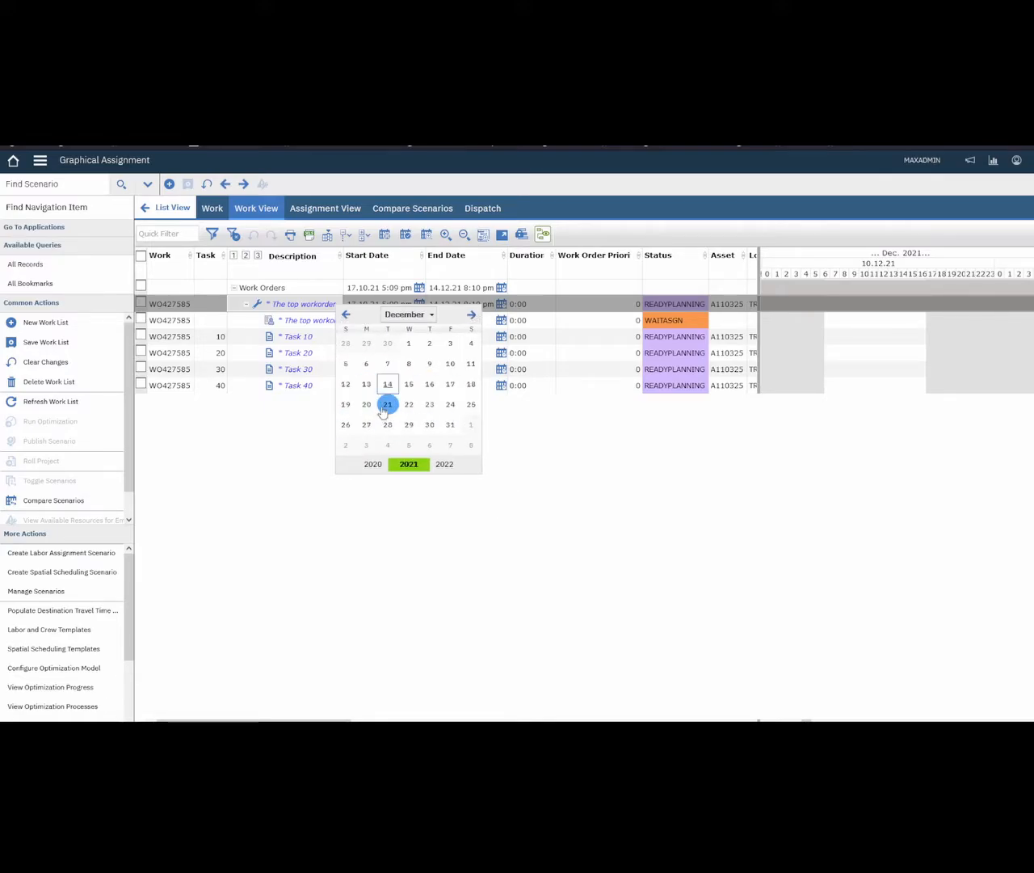
{"action": "left_click", "coordinate": [387, 405]}
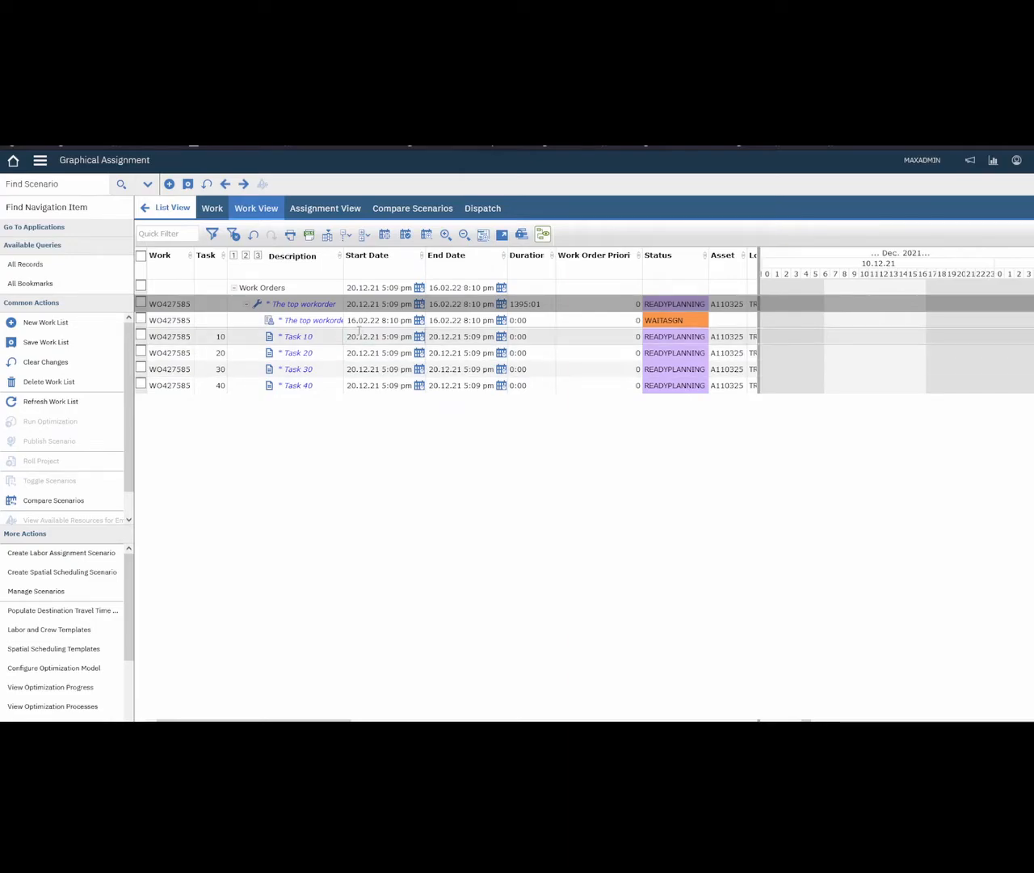
{"action": "left_click", "coordinate": [187, 183]}
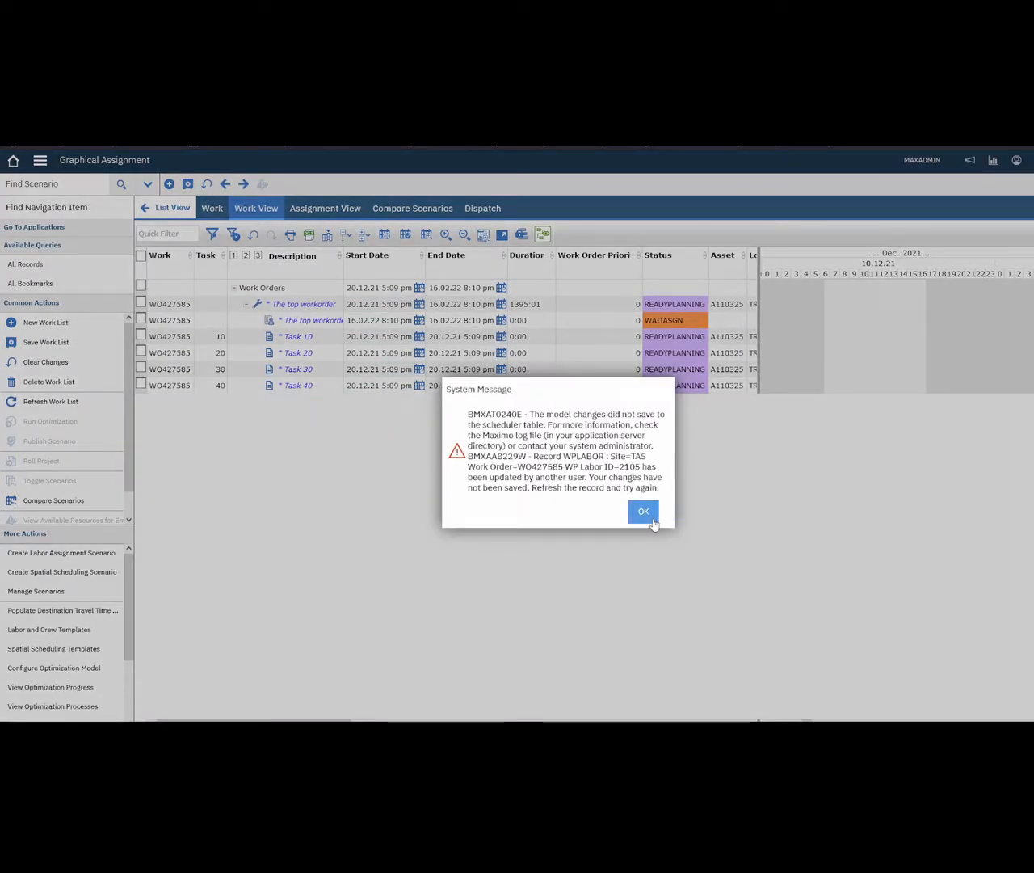
{"action": "left_click", "coordinate": [652, 521]}
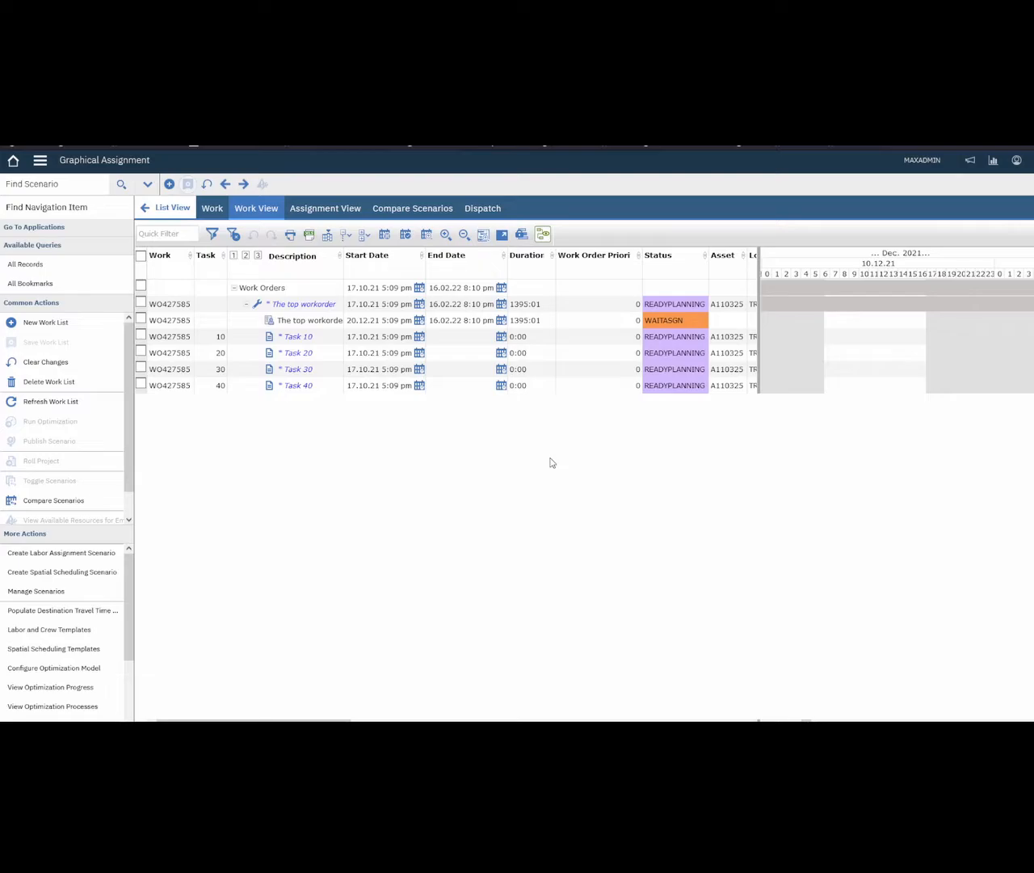
Set the end date of the top work order's assignment to 21 December 2021 and save the work list
{"action": "left_click", "coordinate": [501, 320]}
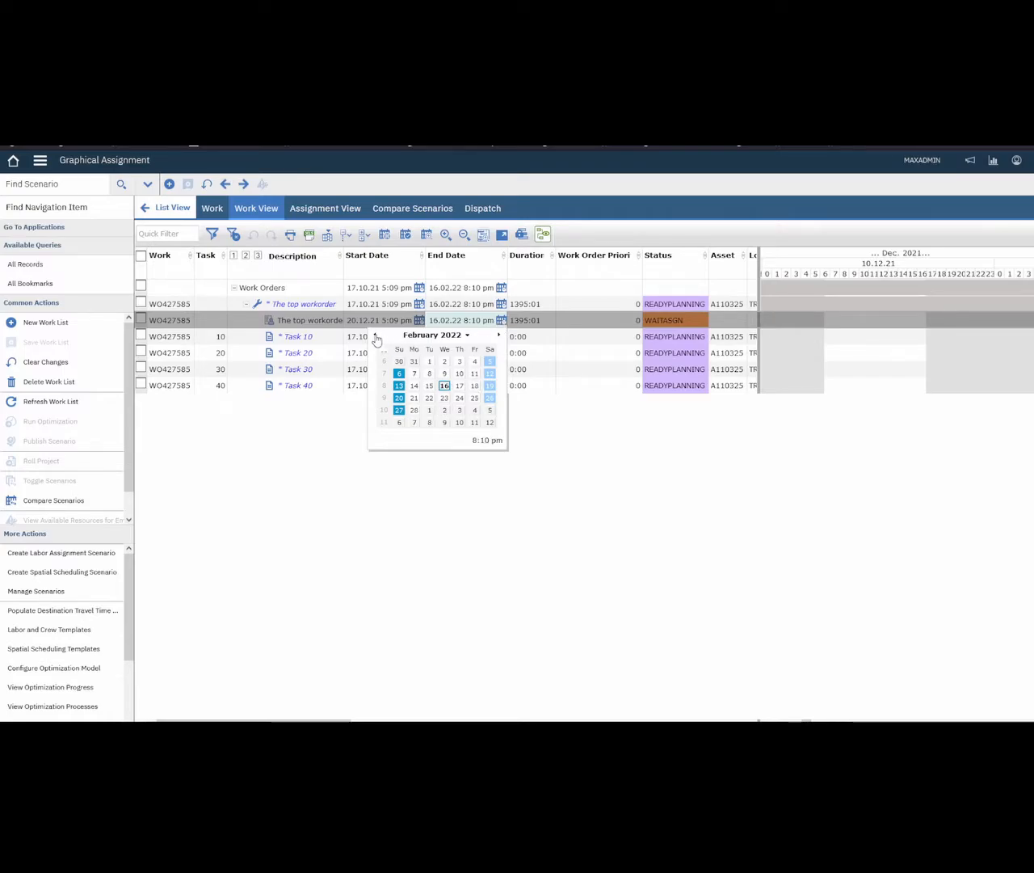
{"action": "left_click", "coordinate": [374, 335]}
{"action": "left_click", "coordinate": [375, 336]}
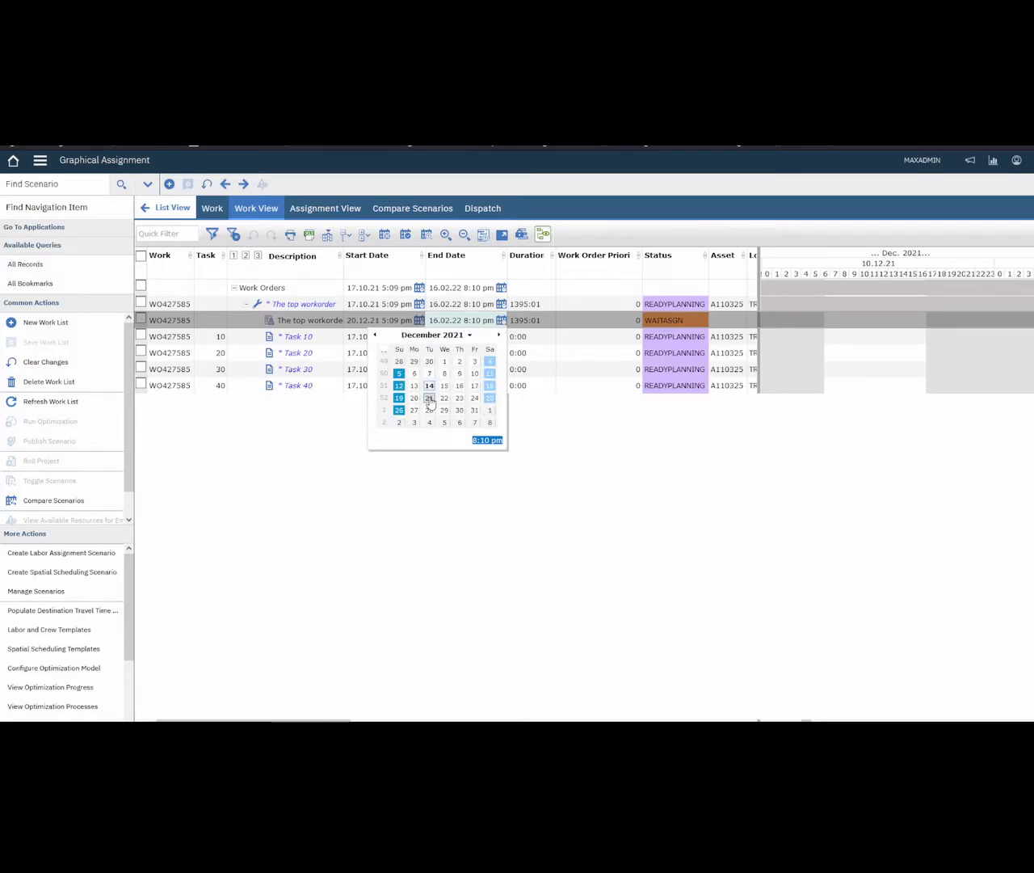
{"action": "left_click", "coordinate": [429, 398]}
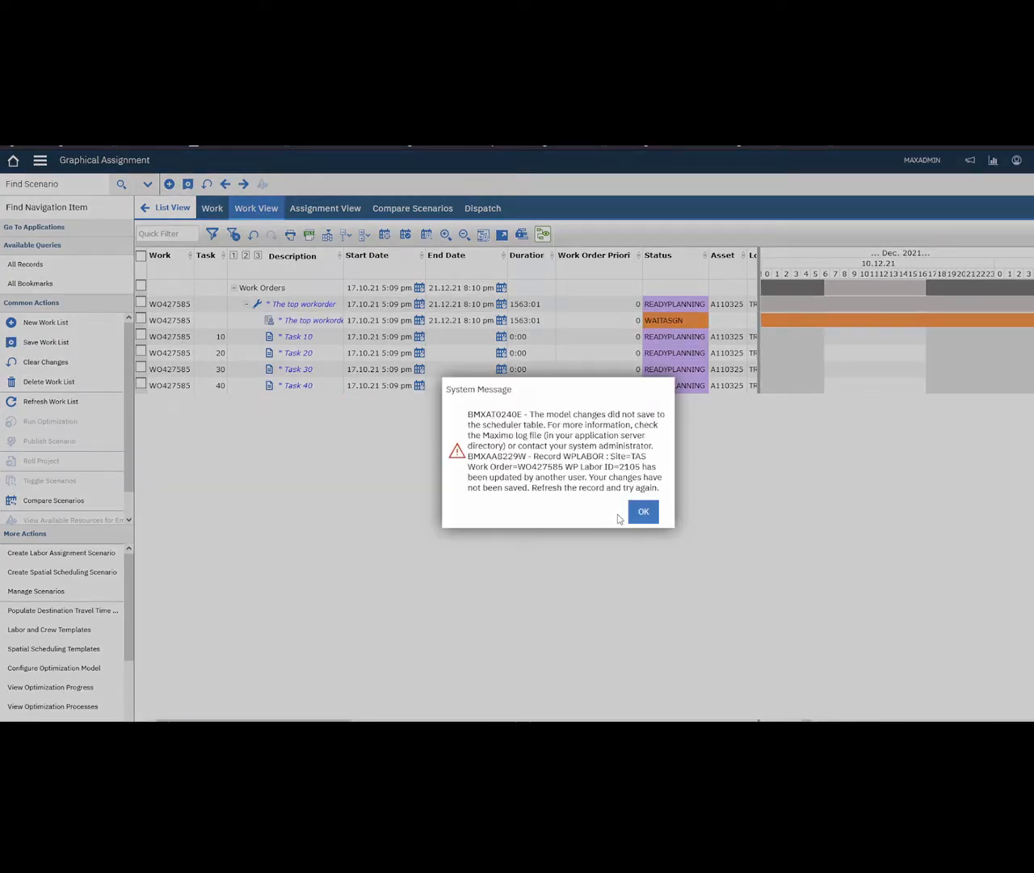
{"action": "left_click", "coordinate": [640, 513]}
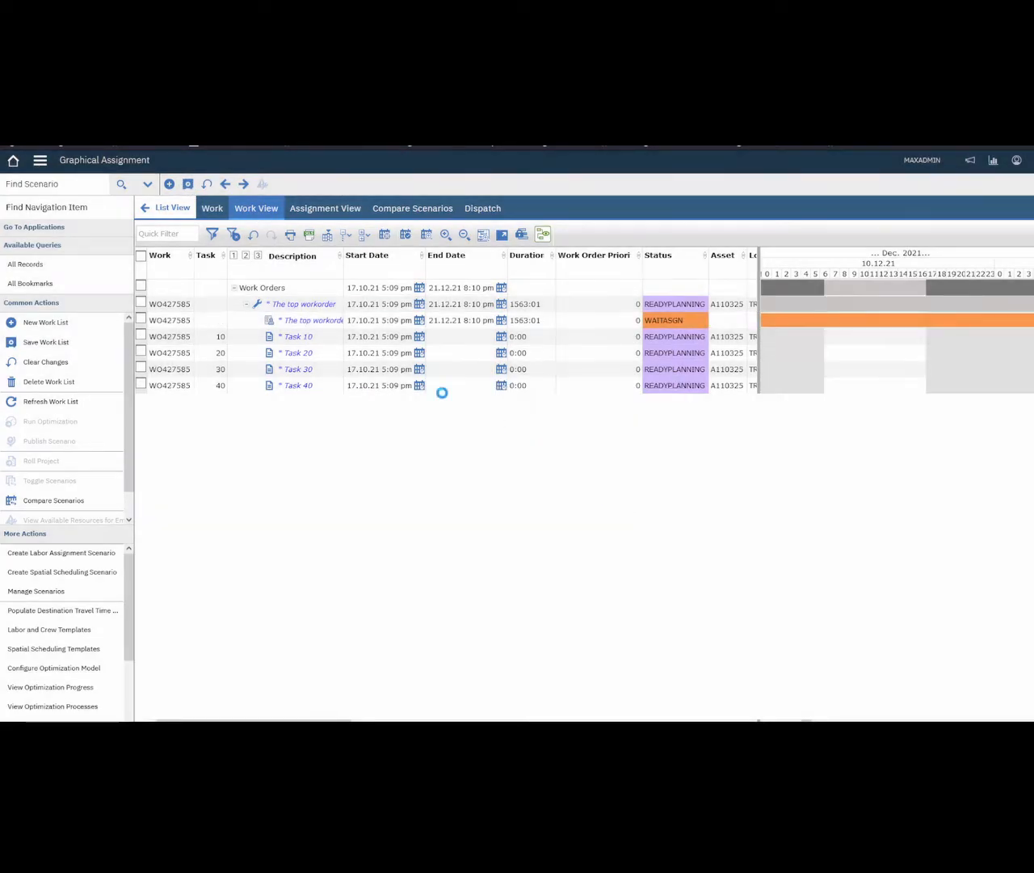
{"action": "left_click", "coordinate": [187, 184]}
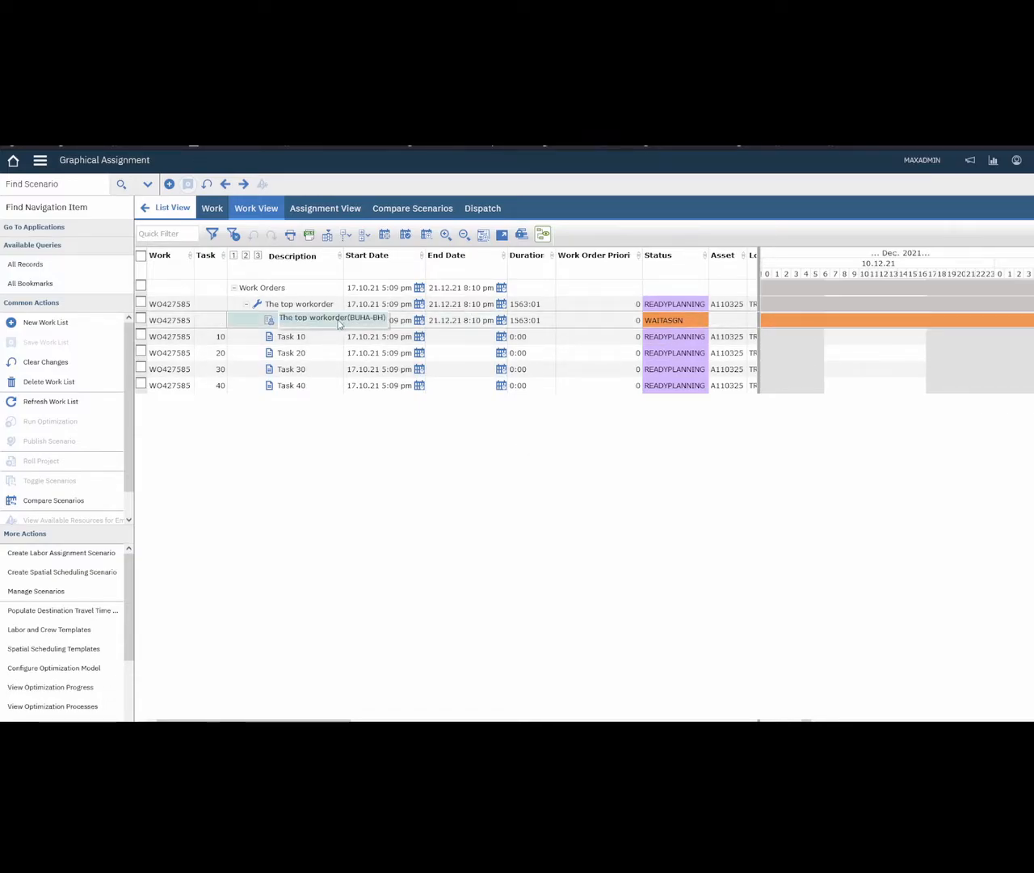
Set the start date of the top work order's assignment to 21 December 2021
{"action": "left_click", "coordinate": [419, 321]}
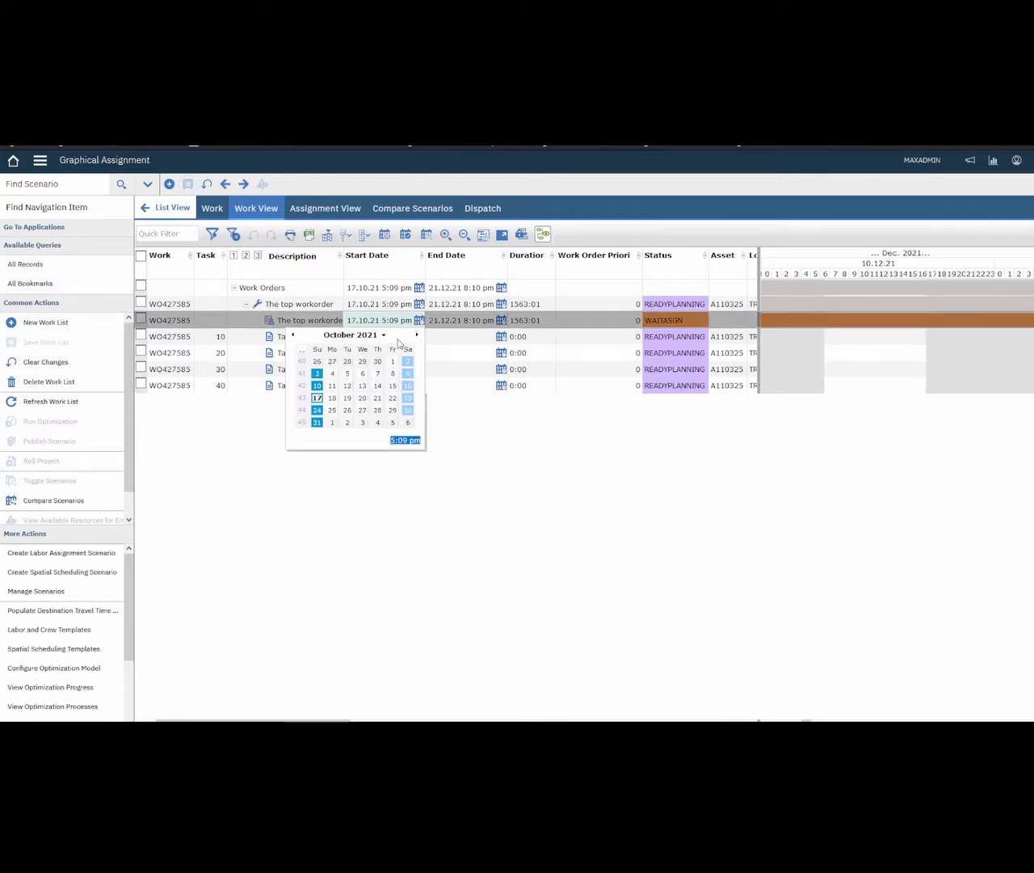
{"action": "left_click", "coordinate": [416, 336]}
{"action": "left_click", "coordinate": [416, 336]}
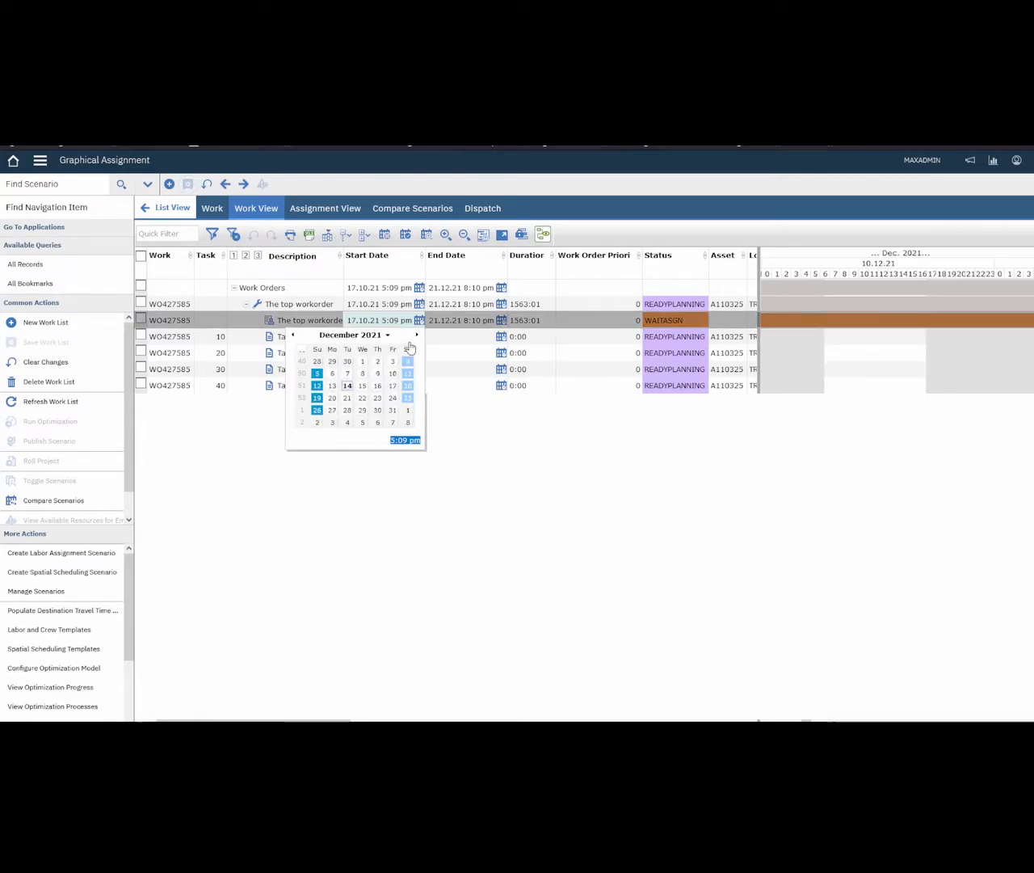
{"action": "left_click", "coordinate": [346, 398]}
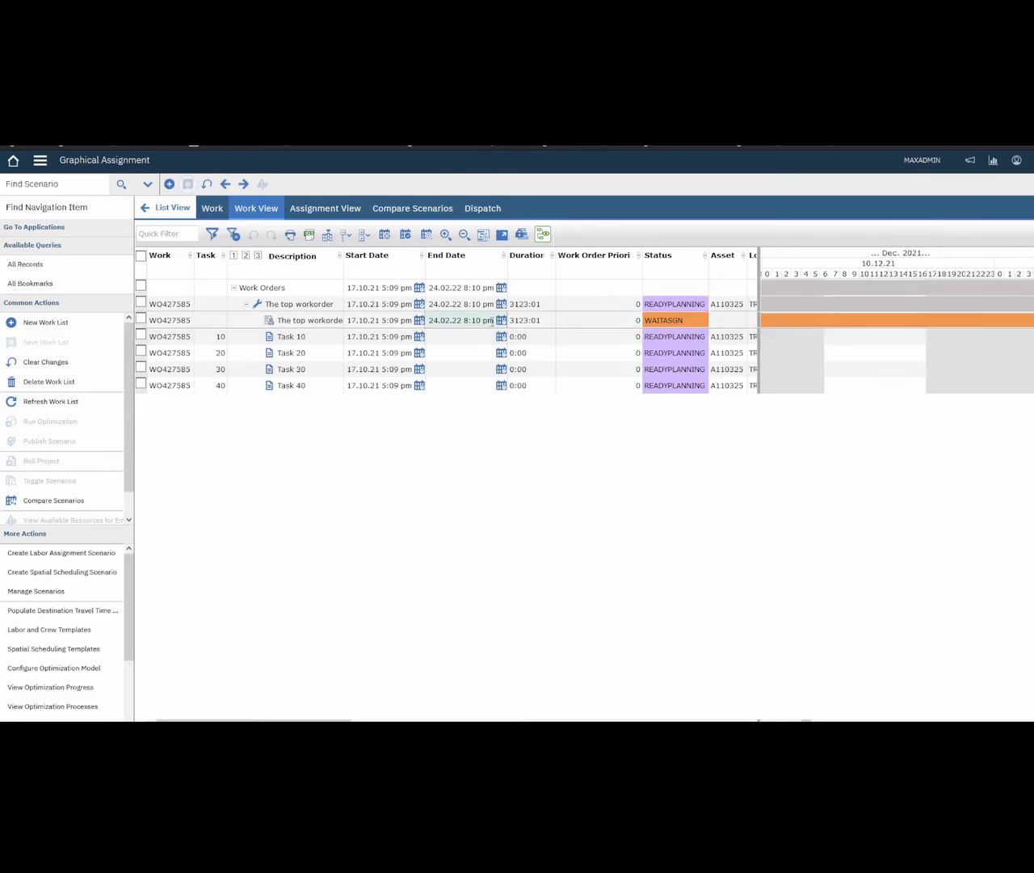
Check the assignment's dates and its bar on the craft timeline in Assignment View, and return to Work View
{"action": "left_click", "coordinate": [366, 321]}
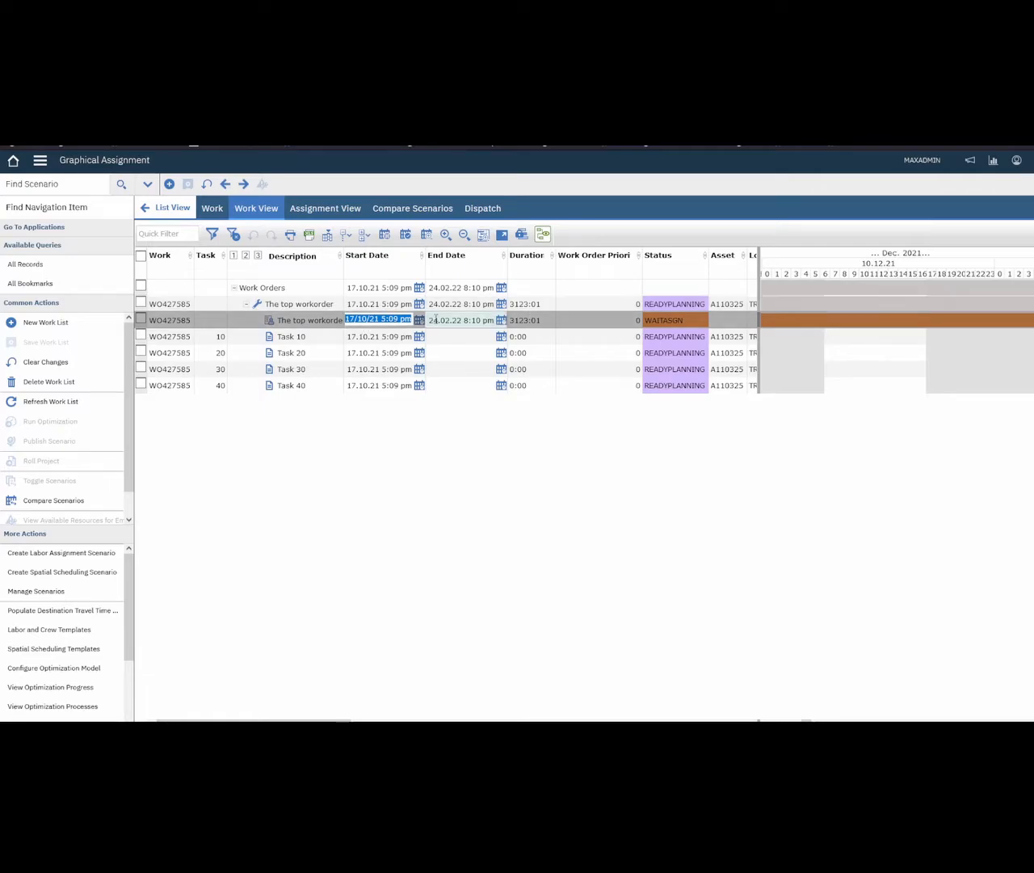
{"action": "left_click", "coordinate": [318, 210]}
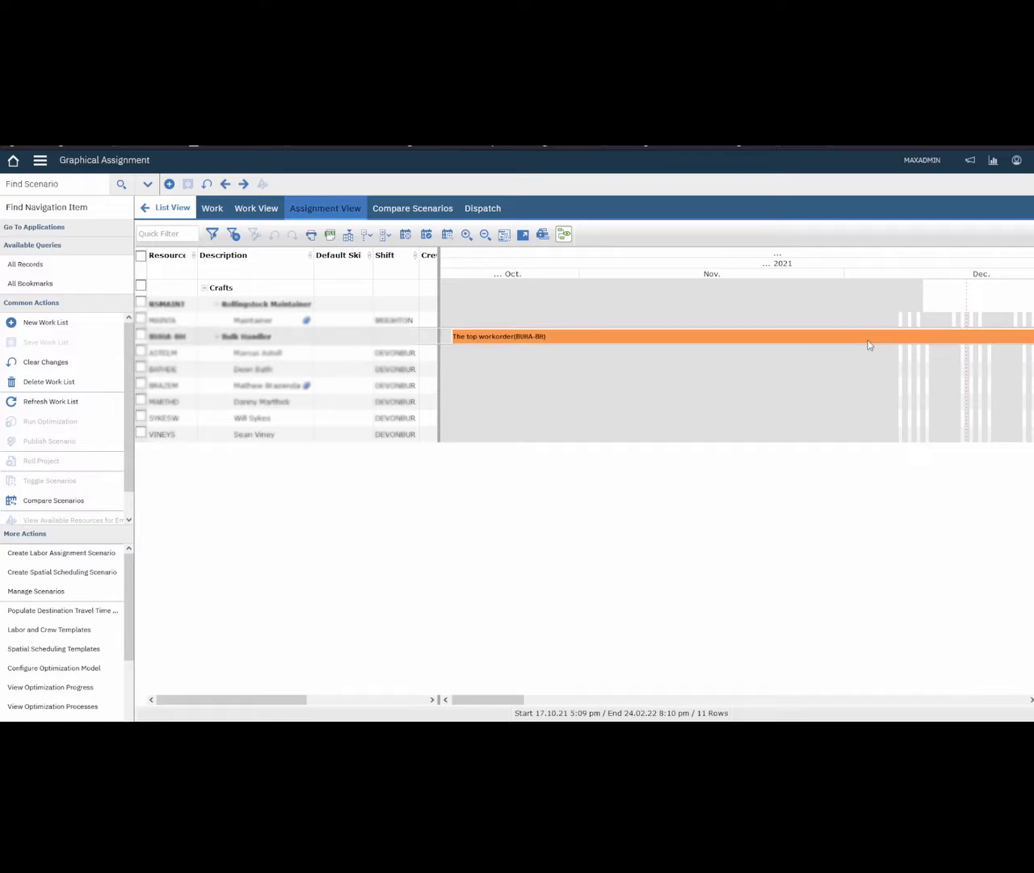
{"action": "left_click", "coordinate": [259, 208]}
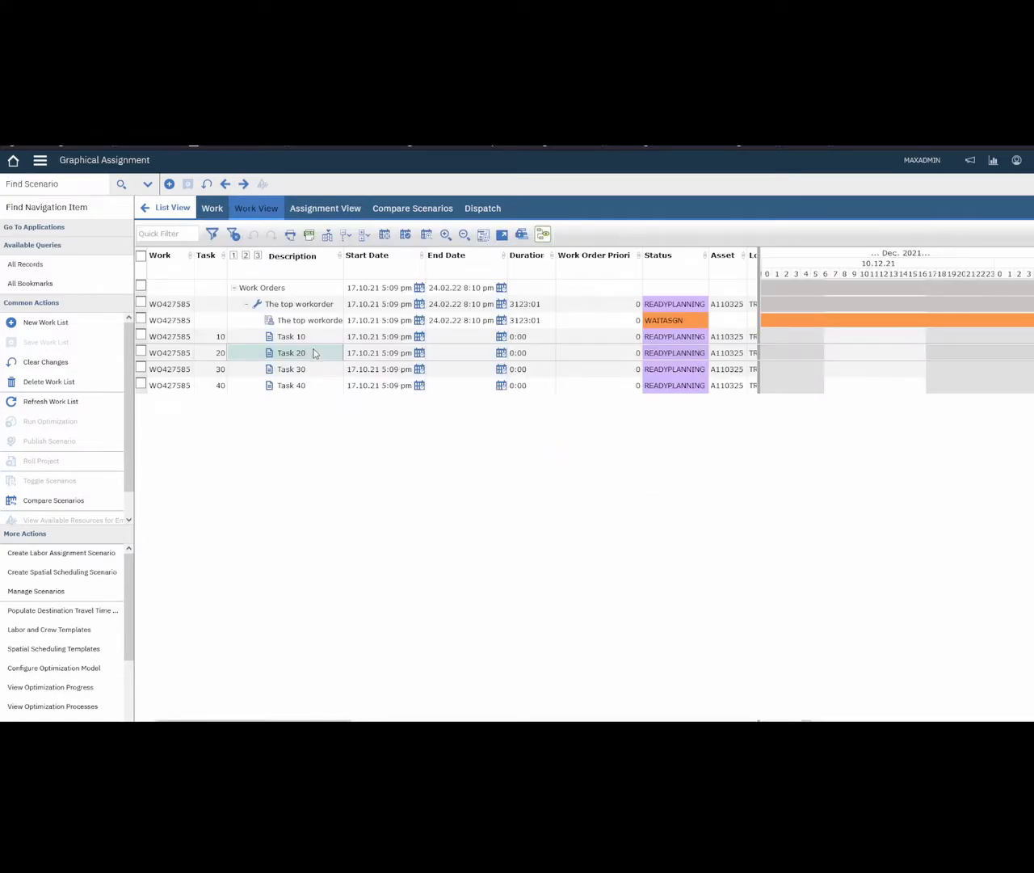
Reopen the top work order in Work Order Tracking (Tr) and check its scheduled start, scheduled finish and duration
{"action": "right_click", "coordinate": [168, 304]}
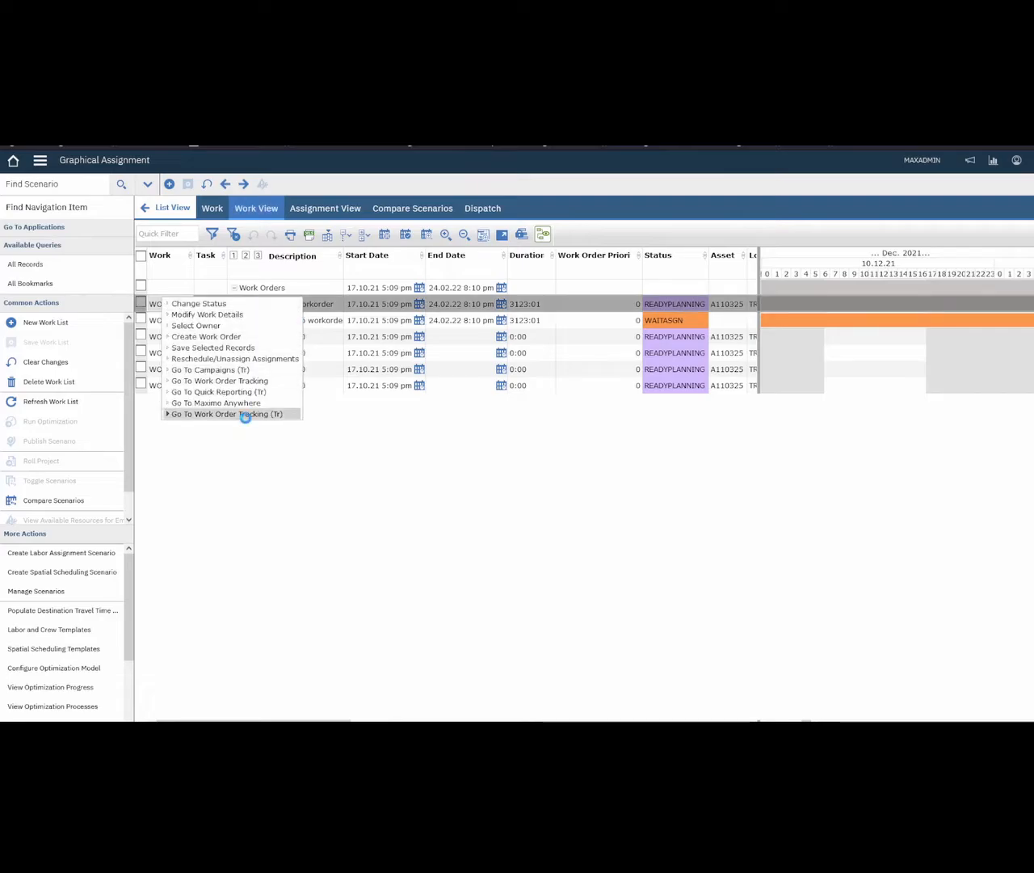
{"action": "left_click", "coordinate": [242, 412]}
{"action": "scroll", "coordinate": [778, 383], "scroll_direction": "down", "scroll_amount": 5}
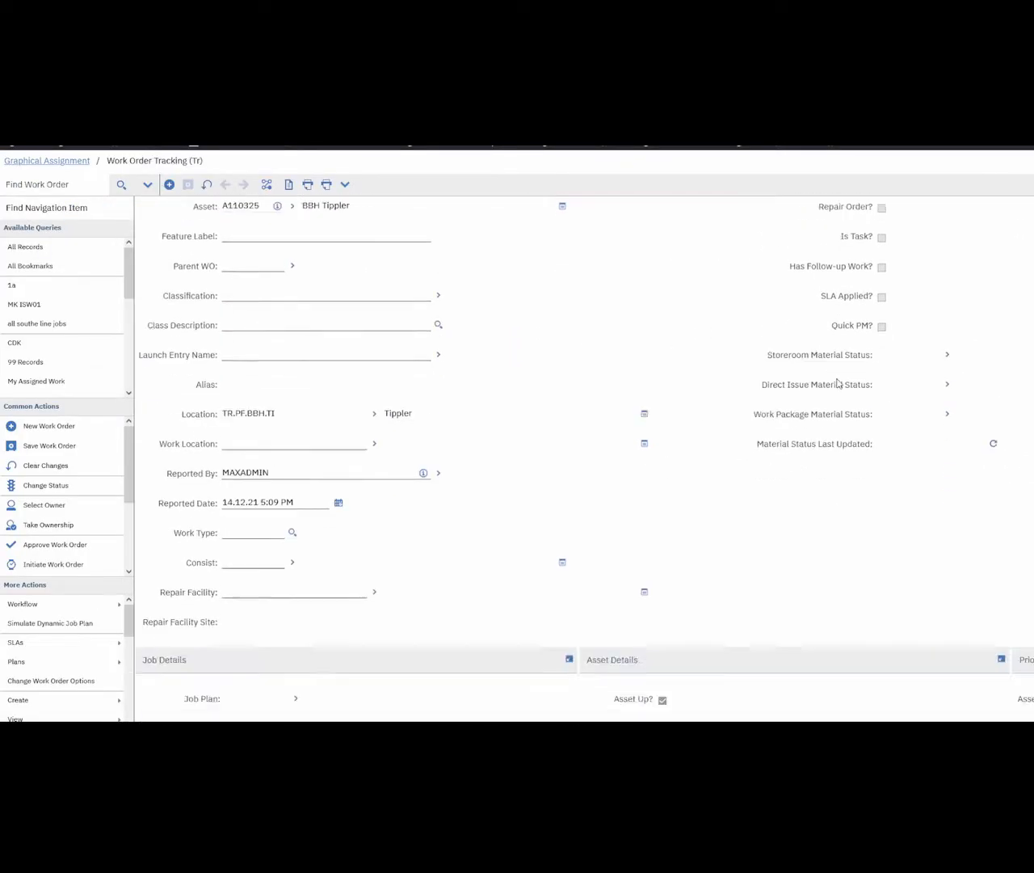
{"action": "scroll", "coordinate": [838, 383], "scroll_direction": "down", "scroll_amount": 10}
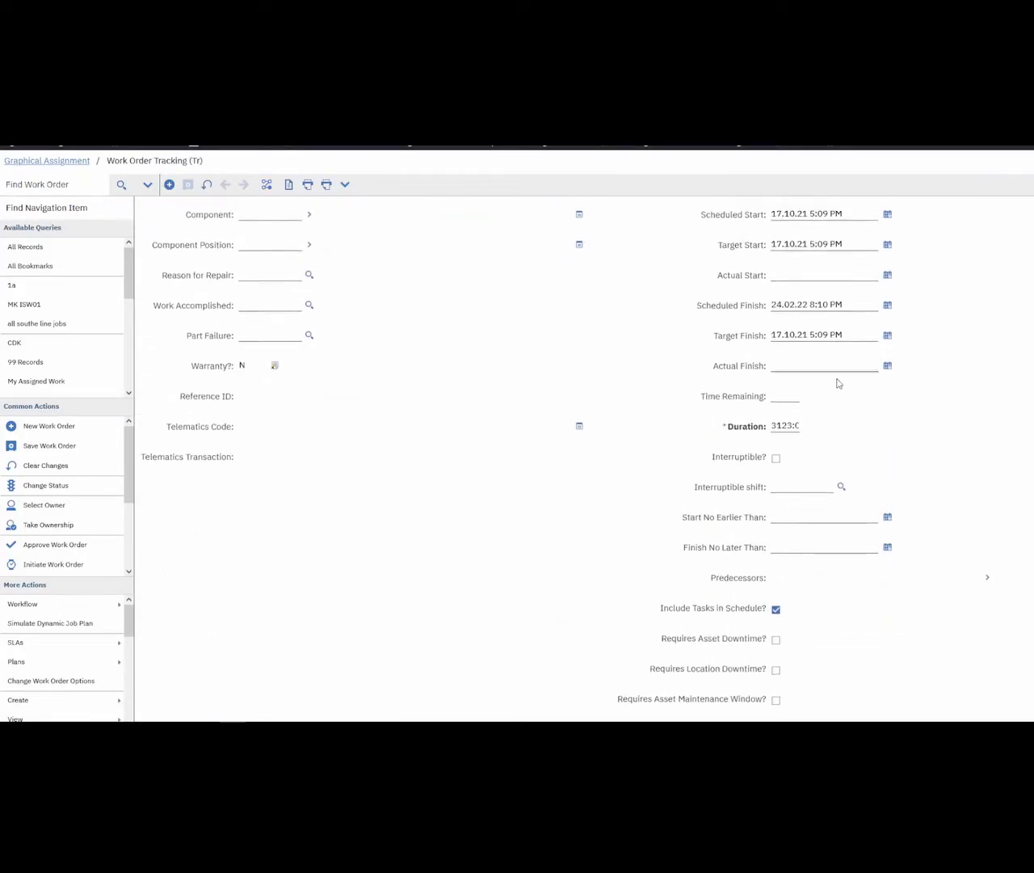
{"action": "scroll", "coordinate": [838, 382], "scroll_direction": "up", "scroll_amount": 2}
{"action": "left_click", "coordinate": [853, 360]}
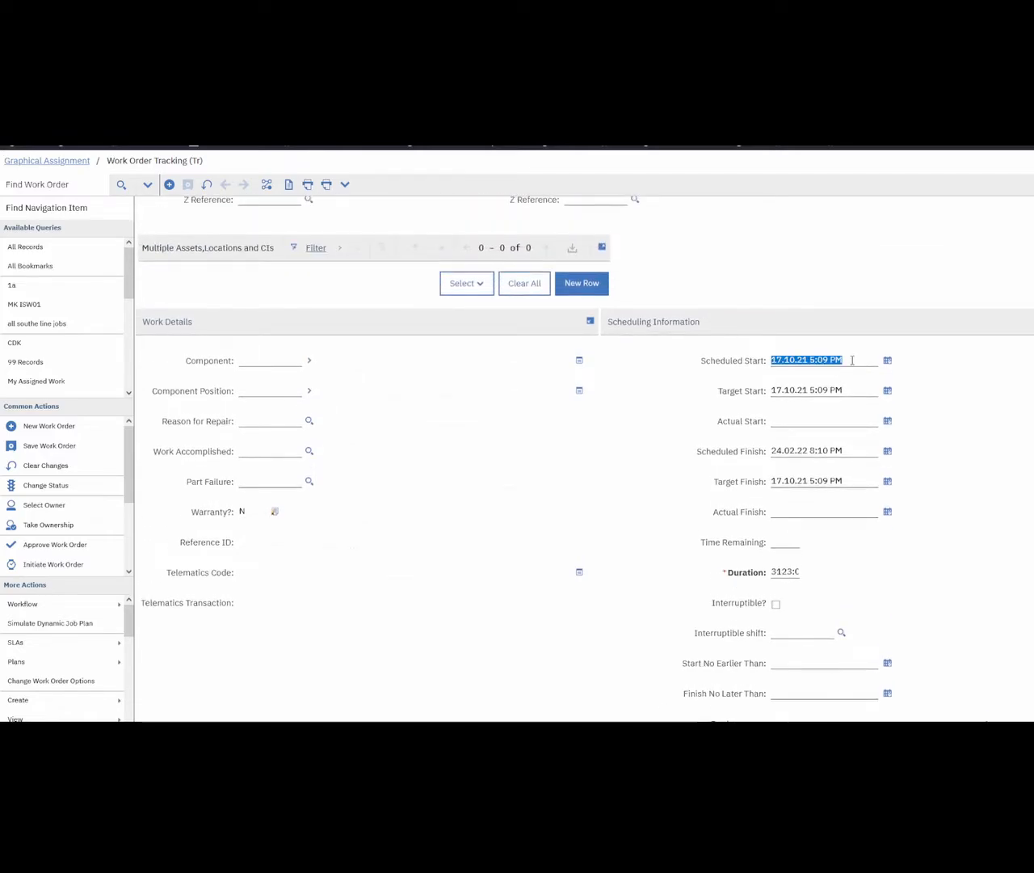
Set the top work order's duration to 4:00 in its scheduling information, save the record and check the scheduled dates
{"action": "left_click", "coordinate": [848, 454]}
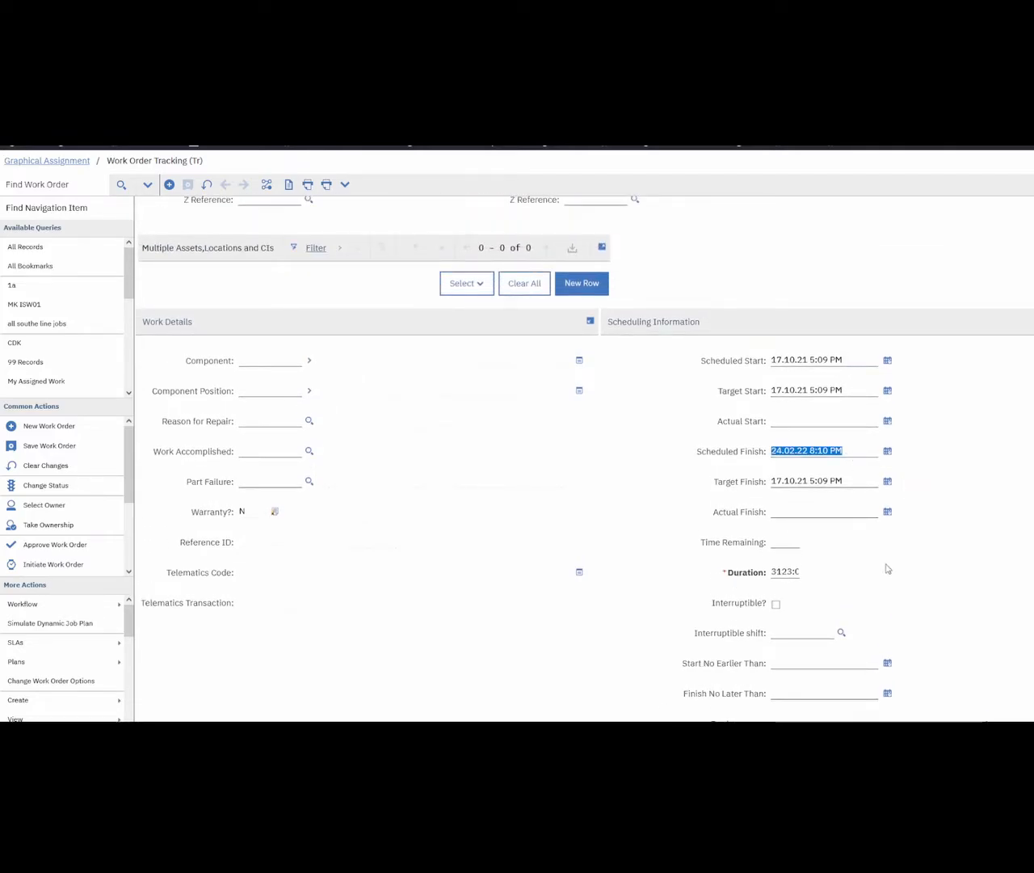
{"action": "left_click", "coordinate": [788, 572]}
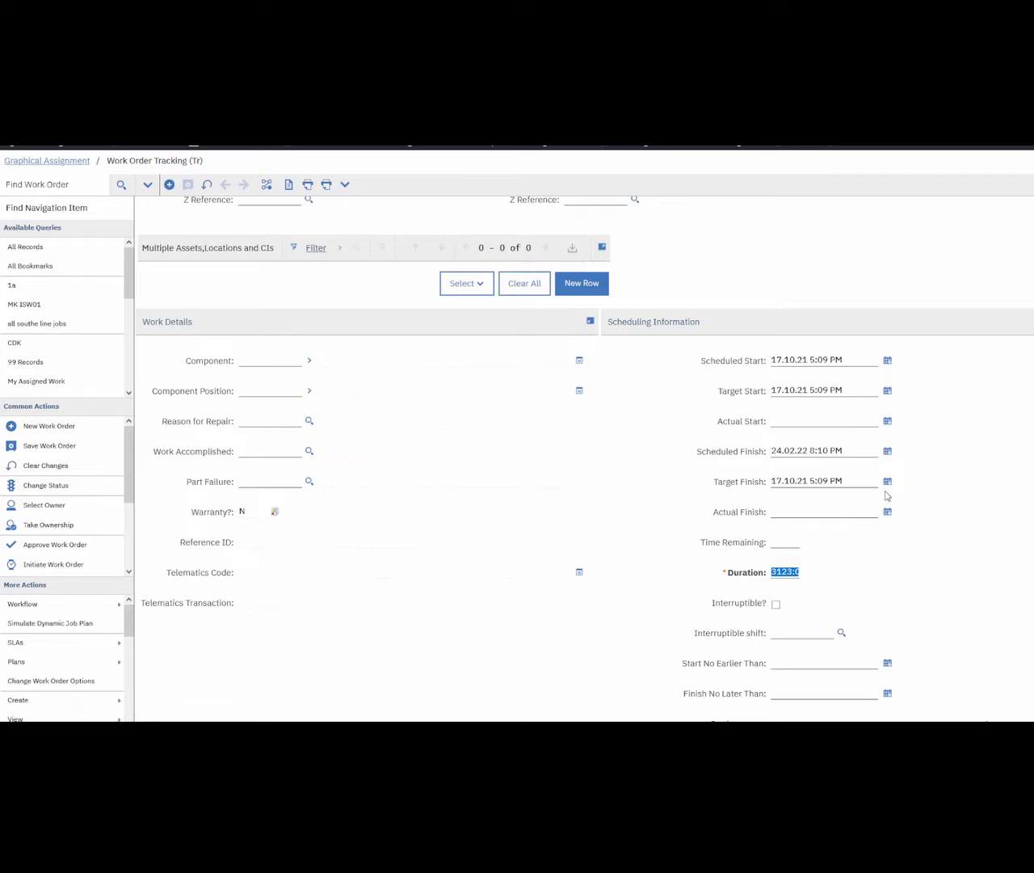
{"action": "type", "text": "4"}
{"action": "left_click", "coordinate": [188, 185]}
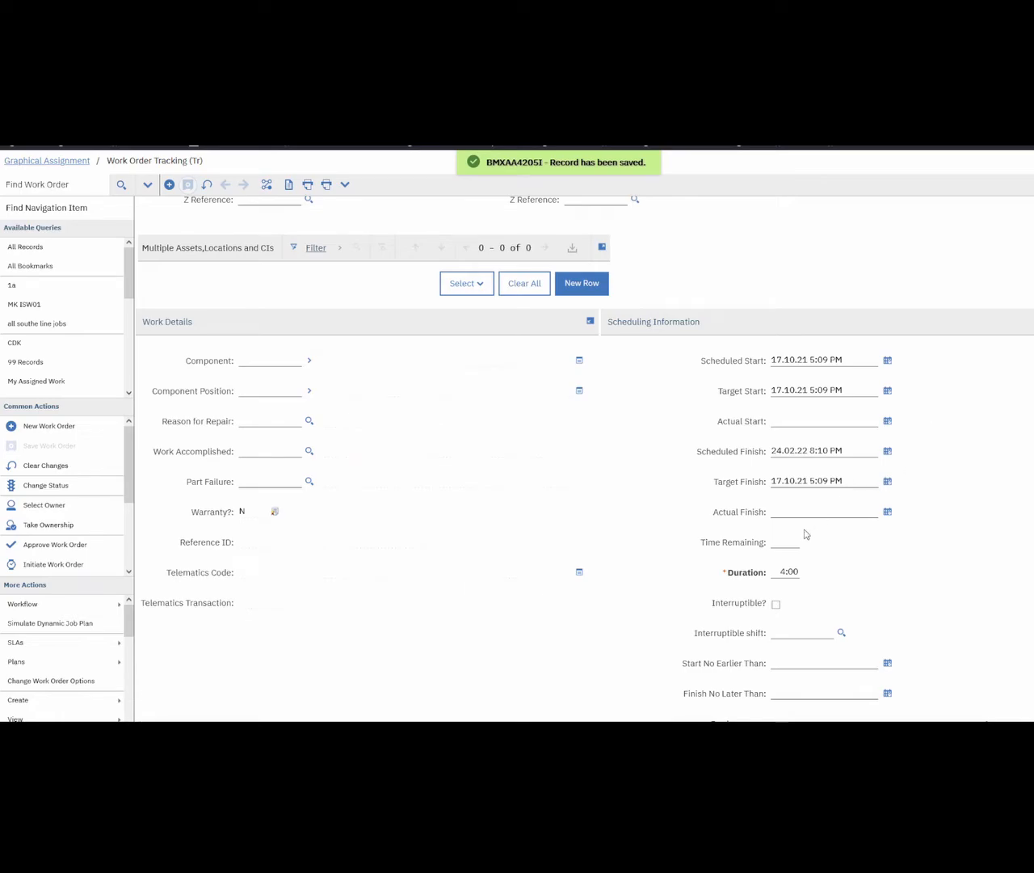
{"action": "left_click", "coordinate": [776, 451]}
{"action": "left_click", "coordinate": [820, 359]}
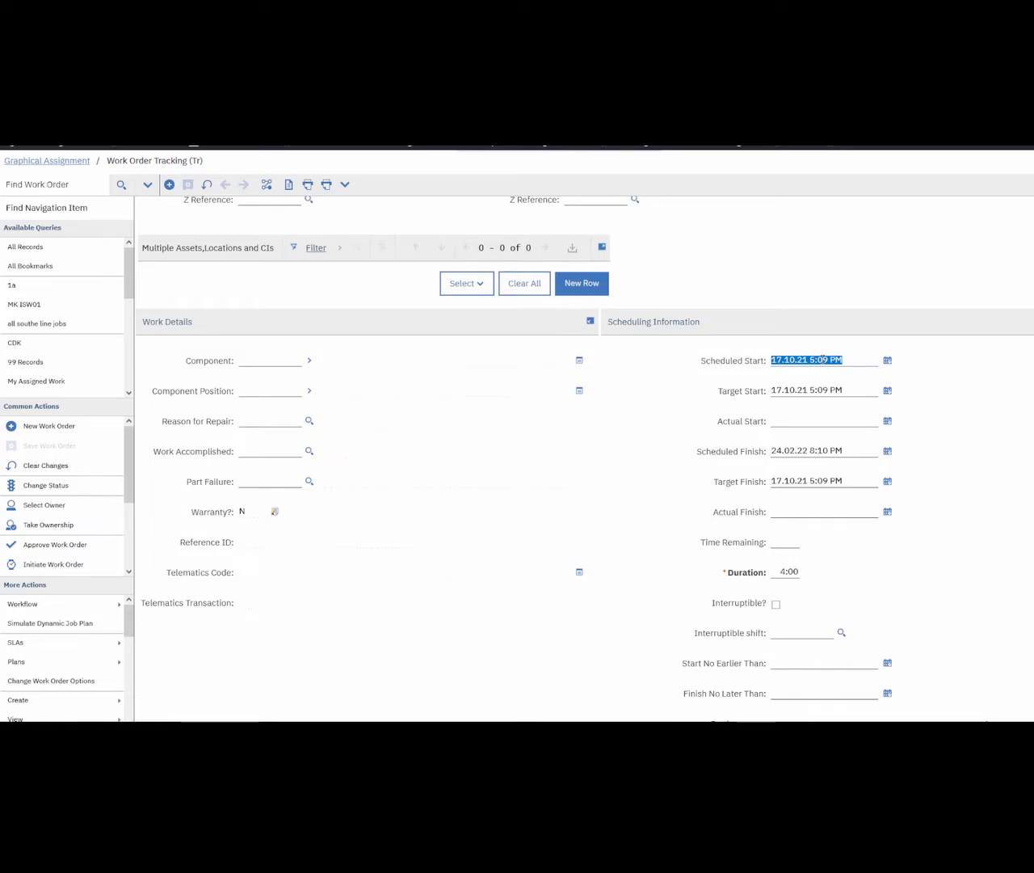
Set the duration of the work order's BUHA-BH assignment to 4 hours in its plans and save the record
{"action": "scroll", "coordinate": [447, 365], "scroll_direction": "up", "scroll_amount": 10}
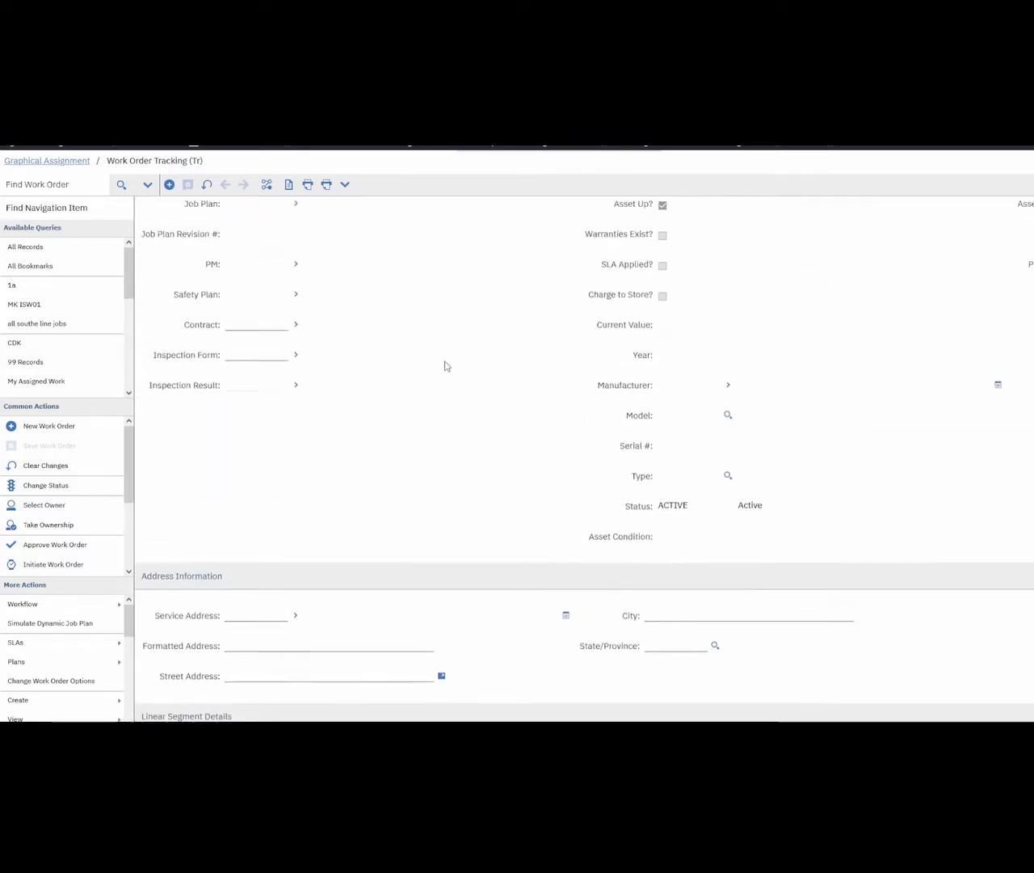
{"action": "scroll", "coordinate": [439, 360], "scroll_direction": "up", "scroll_amount": 3}
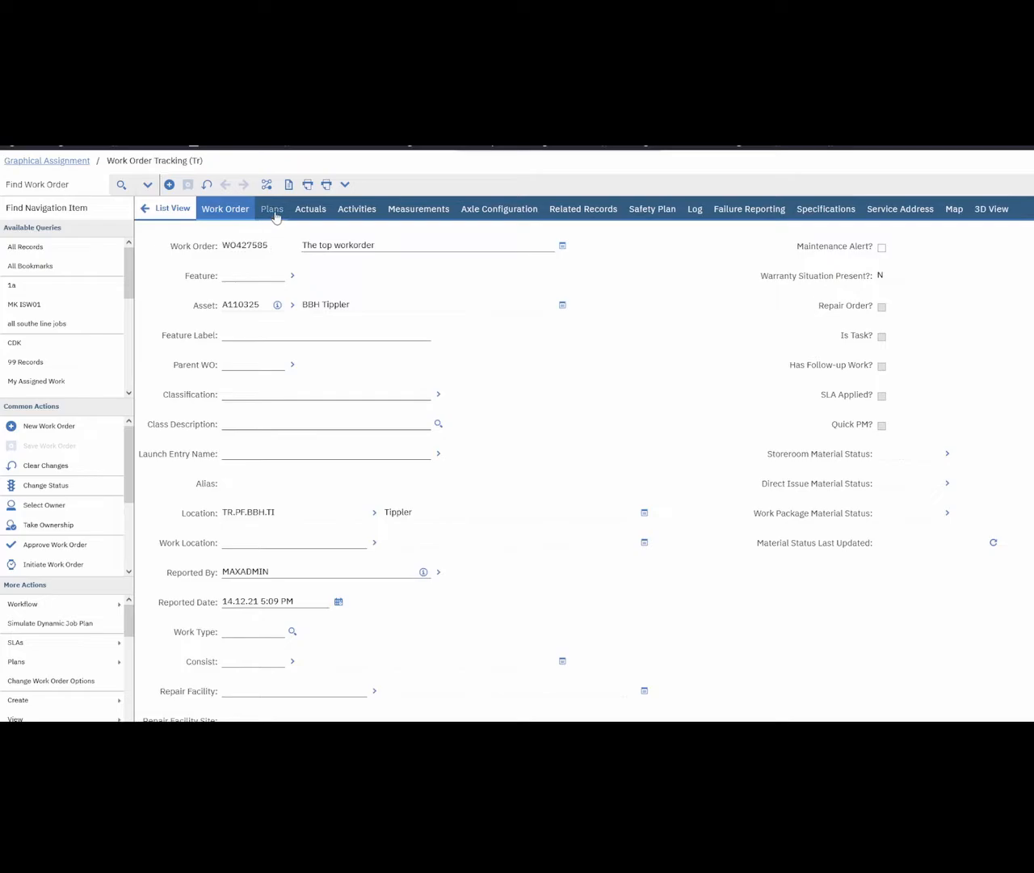
{"action": "left_click", "coordinate": [272, 209]}
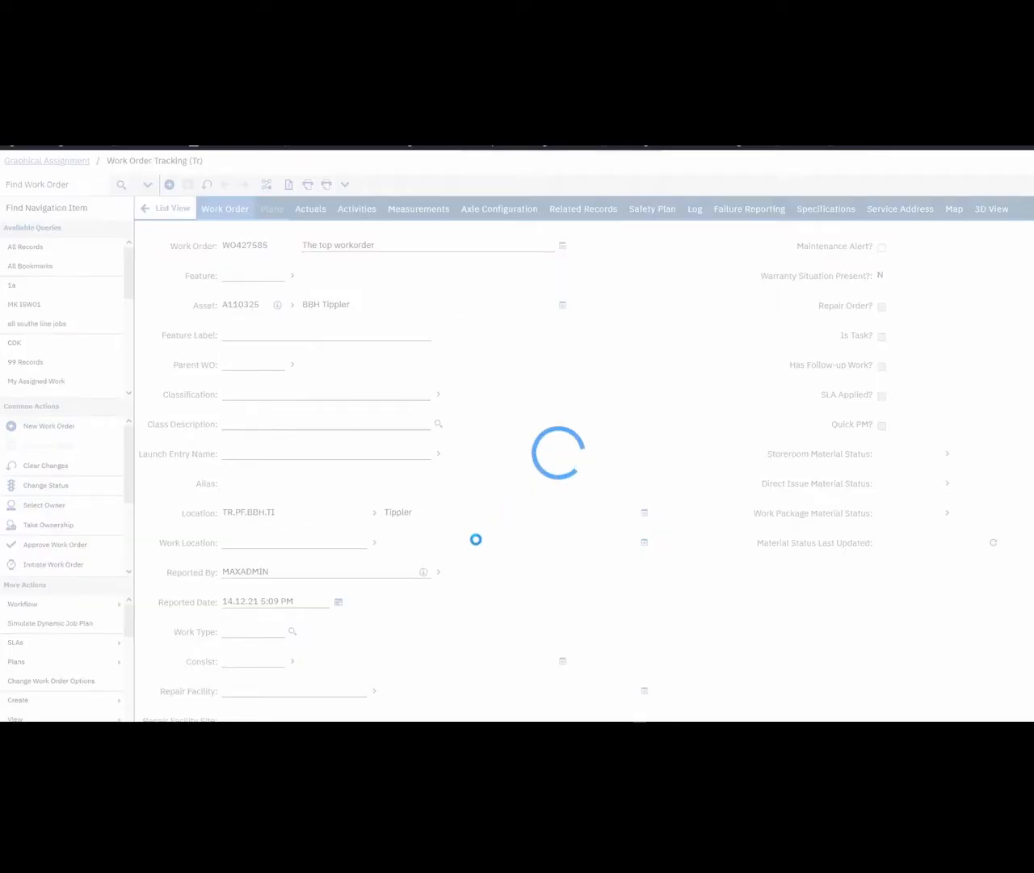
{"action": "left_click", "coordinate": [332, 651]}
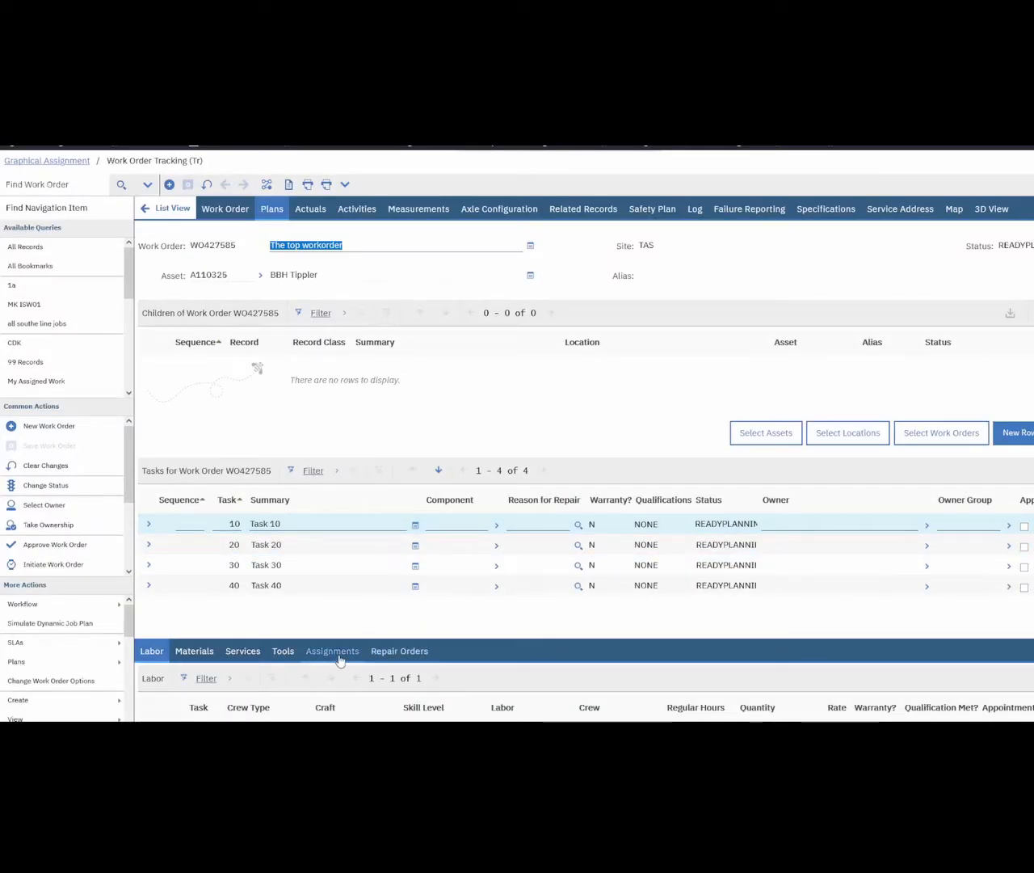
{"action": "scroll", "coordinate": [544, 605], "scroll_direction": "down", "scroll_amount": 3}
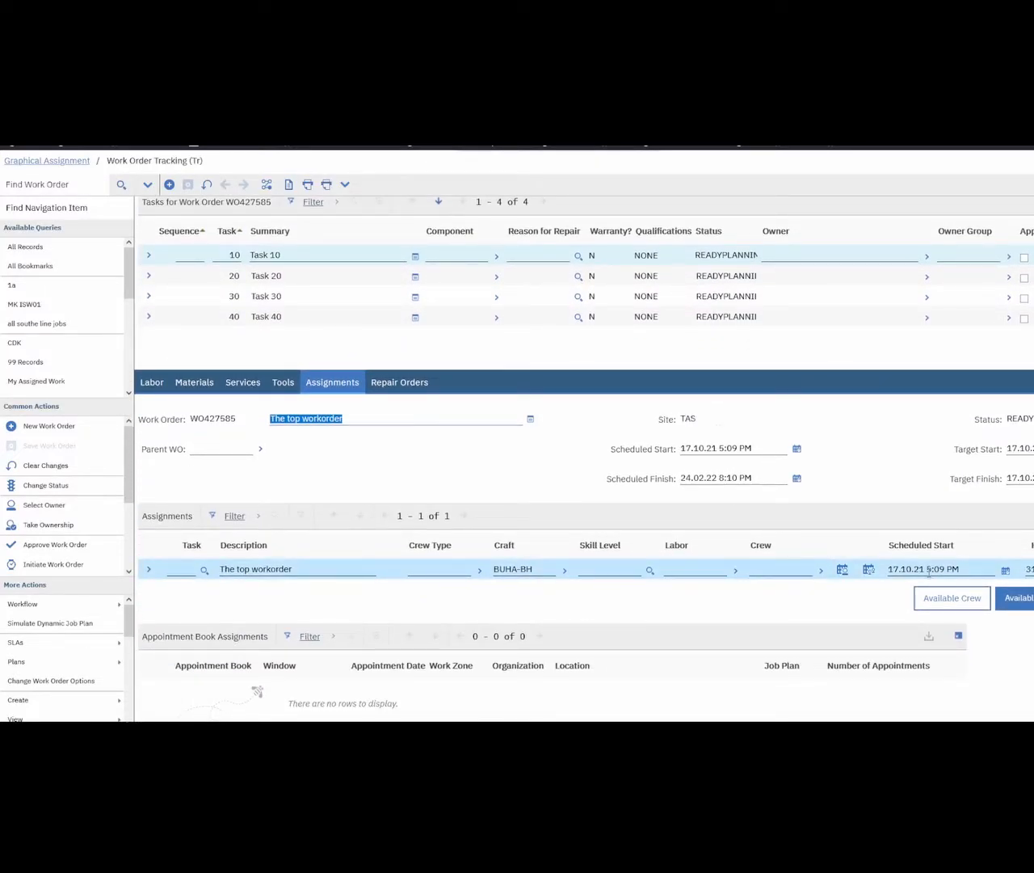
{"action": "left_click", "coordinate": [1029, 569]}
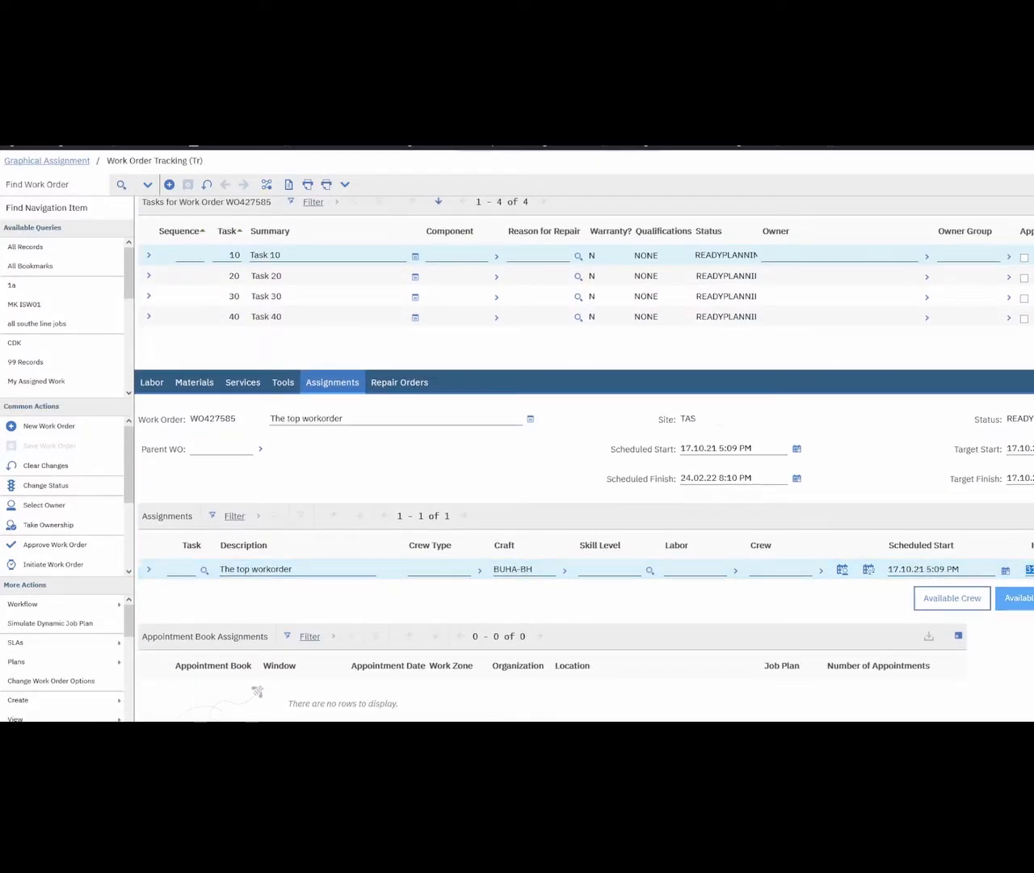
{"action": "type", "text": "8"}
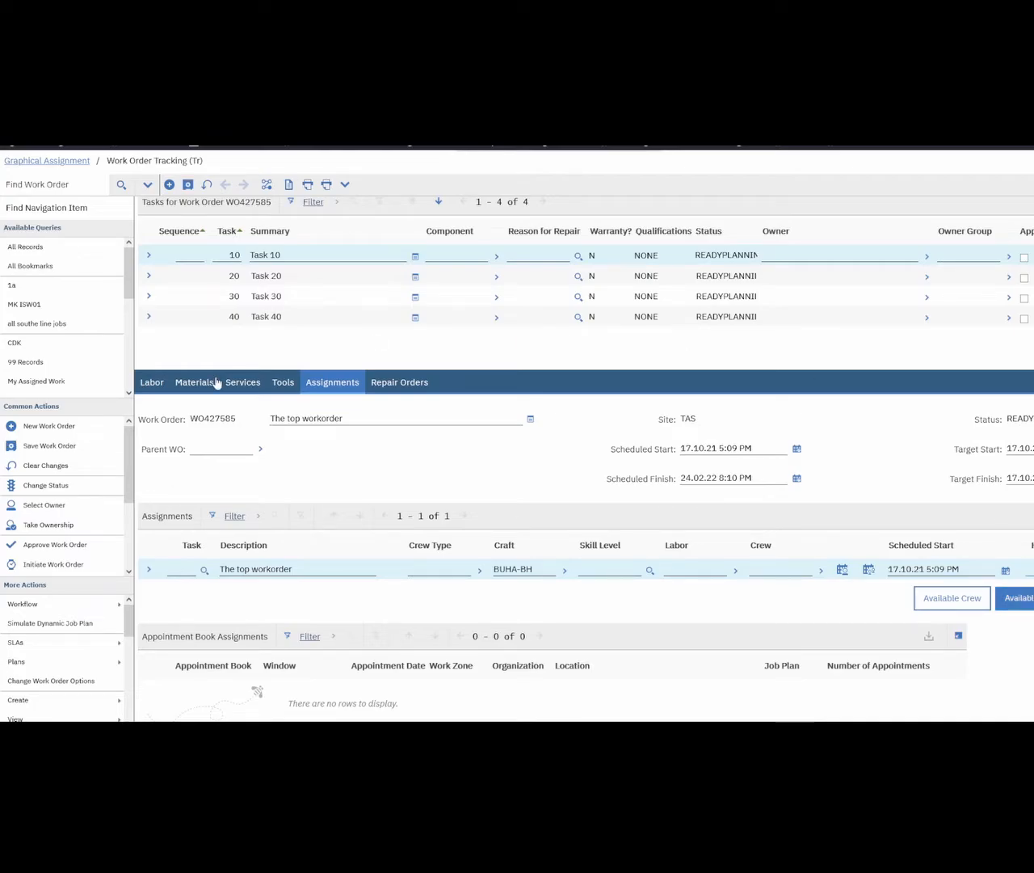
{"action": "left_click", "coordinate": [188, 185]}
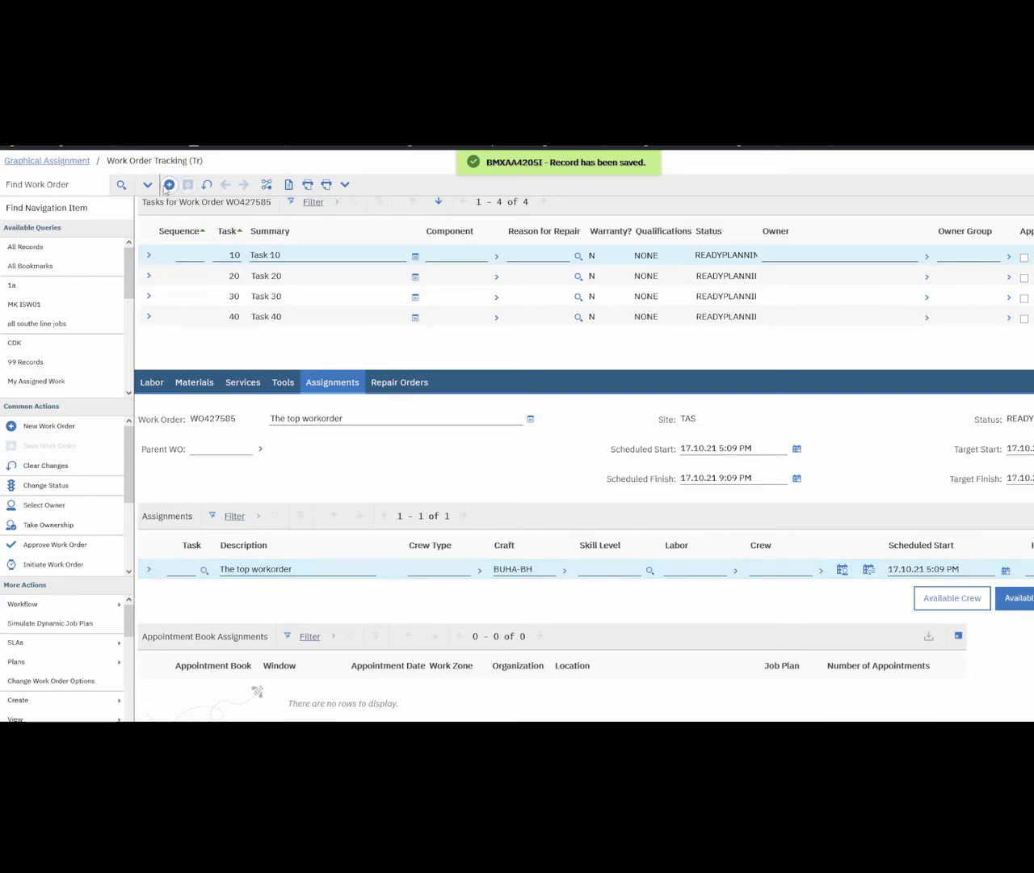
Return to Graphical Assignment and refresh the work list
{"action": "left_click", "coordinate": [20, 163]}
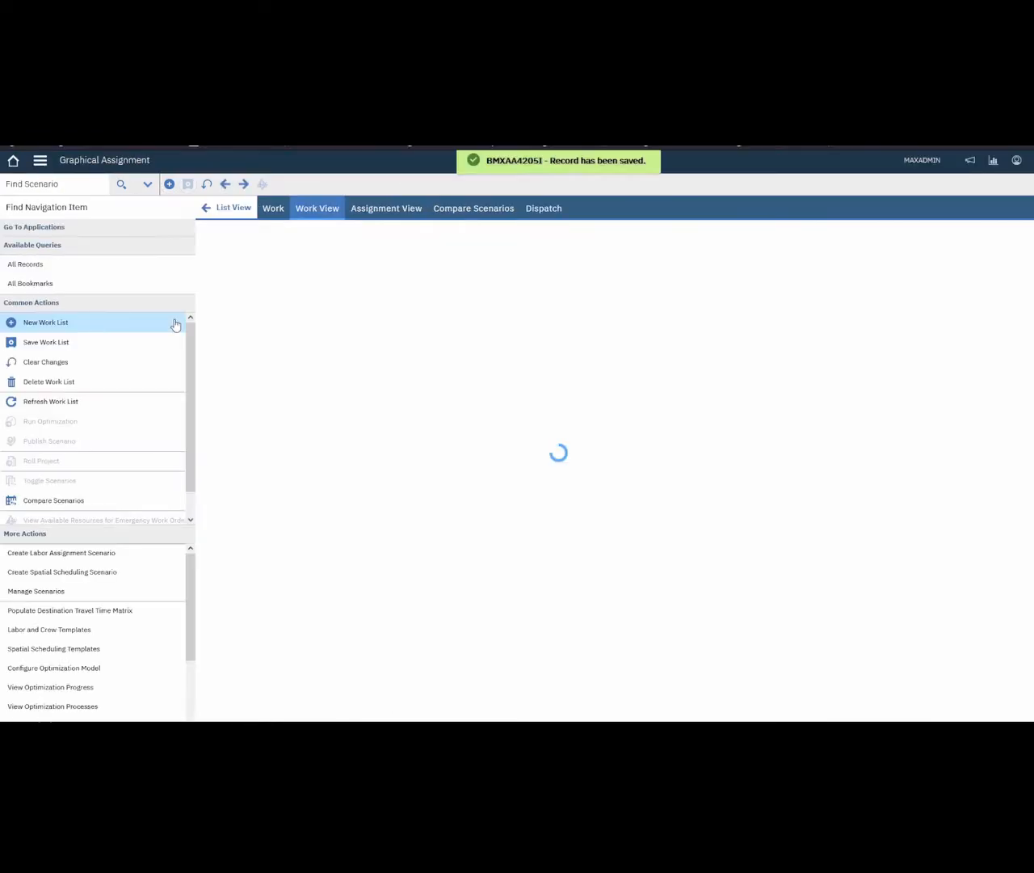
{"action": "left_click", "coordinate": [83, 401]}
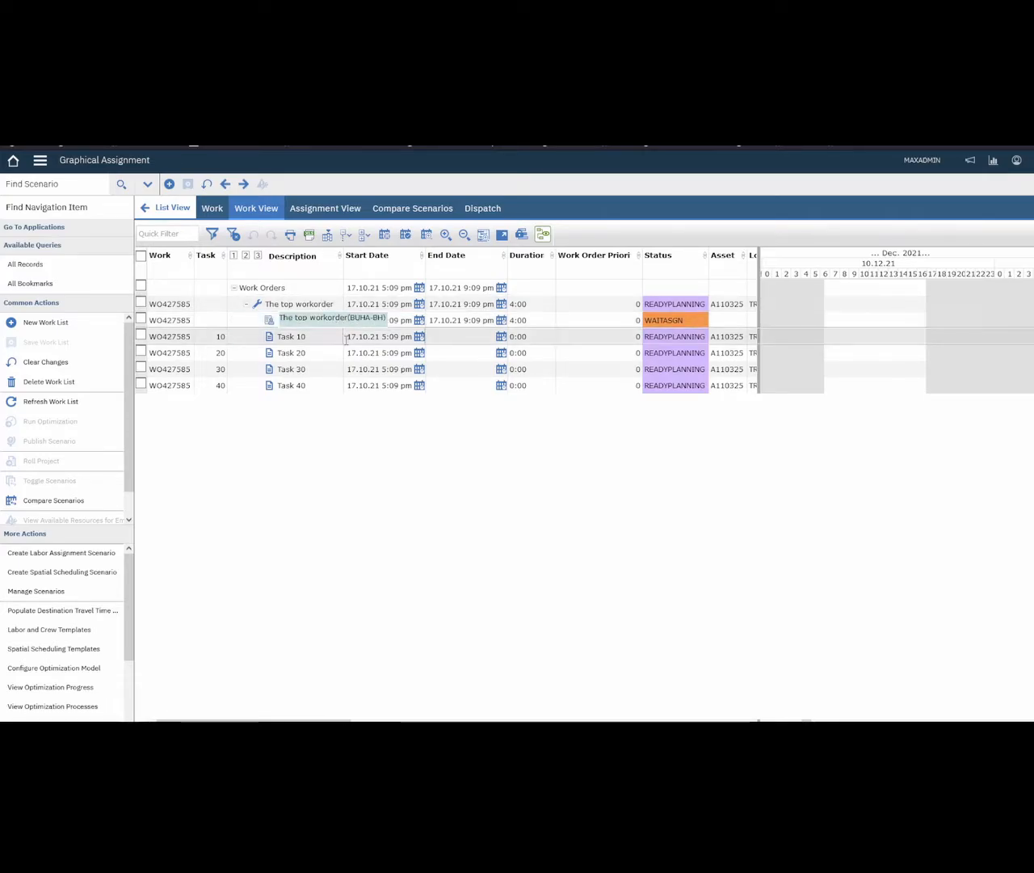
Reschedule the top work order's assignments to 21 December 2021 at 9:00 AM and save the work list
{"action": "right_click", "coordinate": [173, 306]}
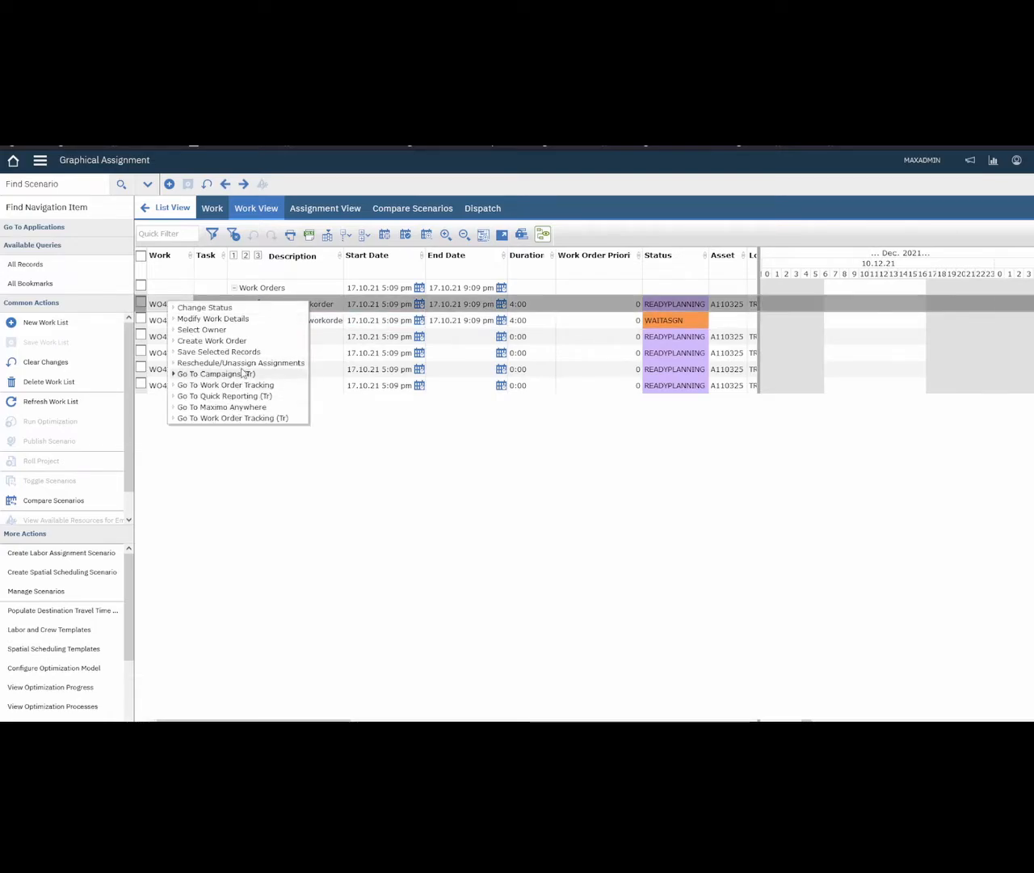
{"action": "left_click", "coordinate": [242, 364]}
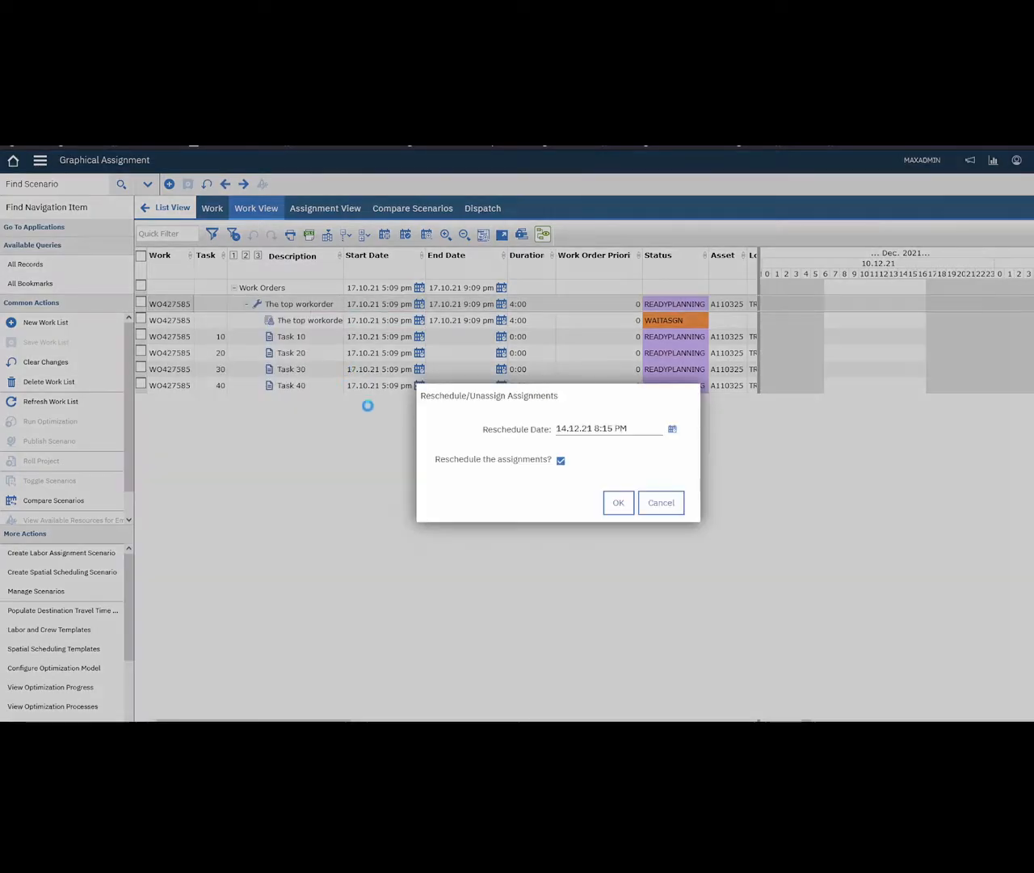
{"action": "left_click", "coordinate": [672, 429]}
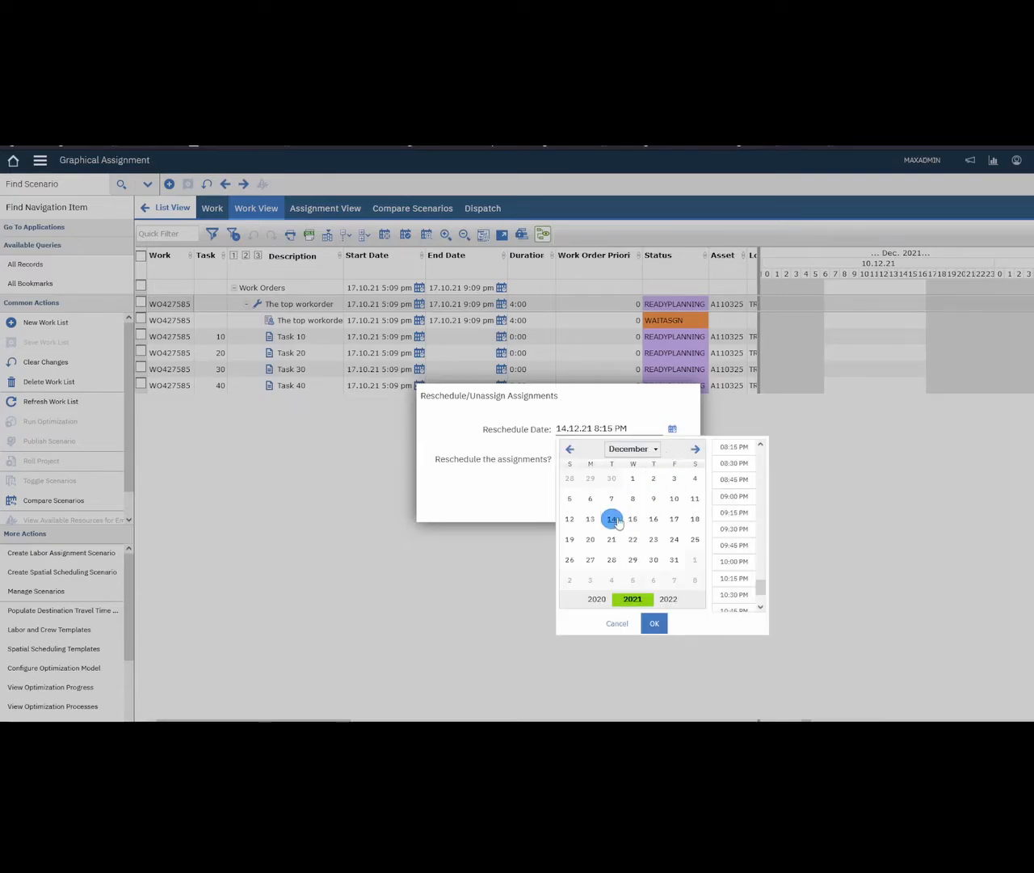
{"action": "left_click", "coordinate": [611, 541]}
{"action": "scroll", "coordinate": [739, 515], "scroll_direction": "up", "scroll_amount": 3}
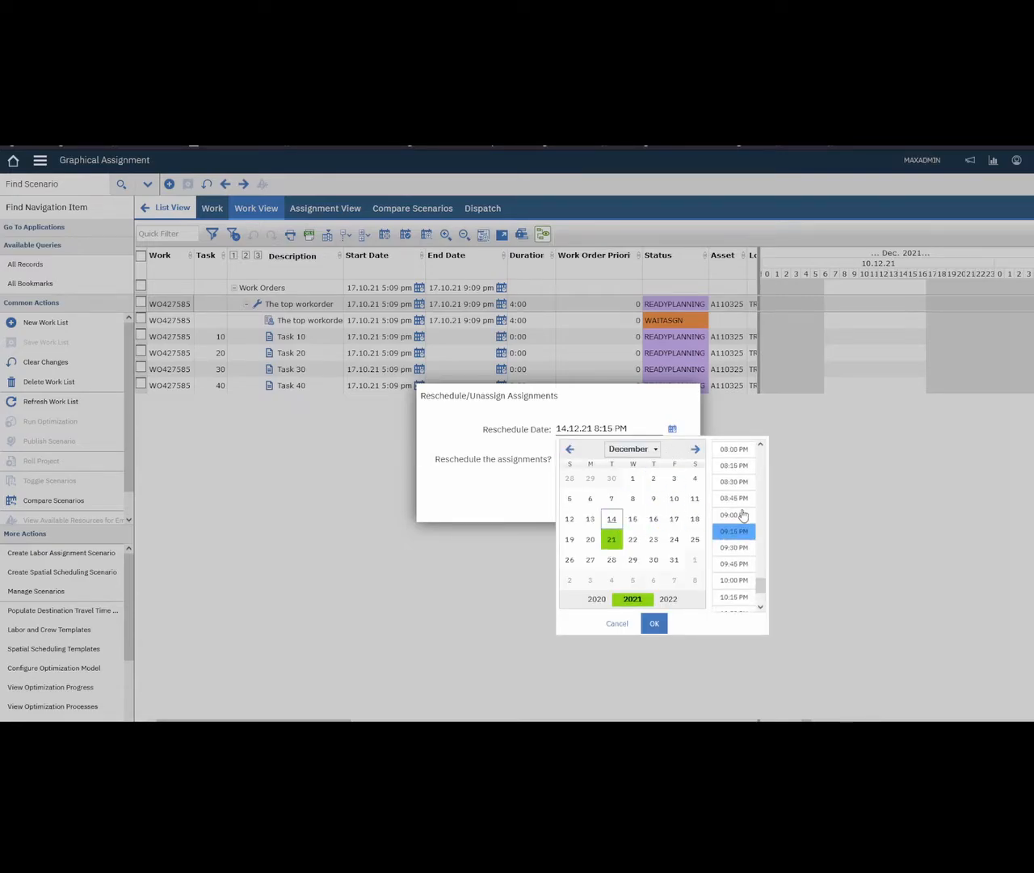
{"action": "scroll", "coordinate": [744, 514], "scroll_direction": "up", "scroll_amount": 3}
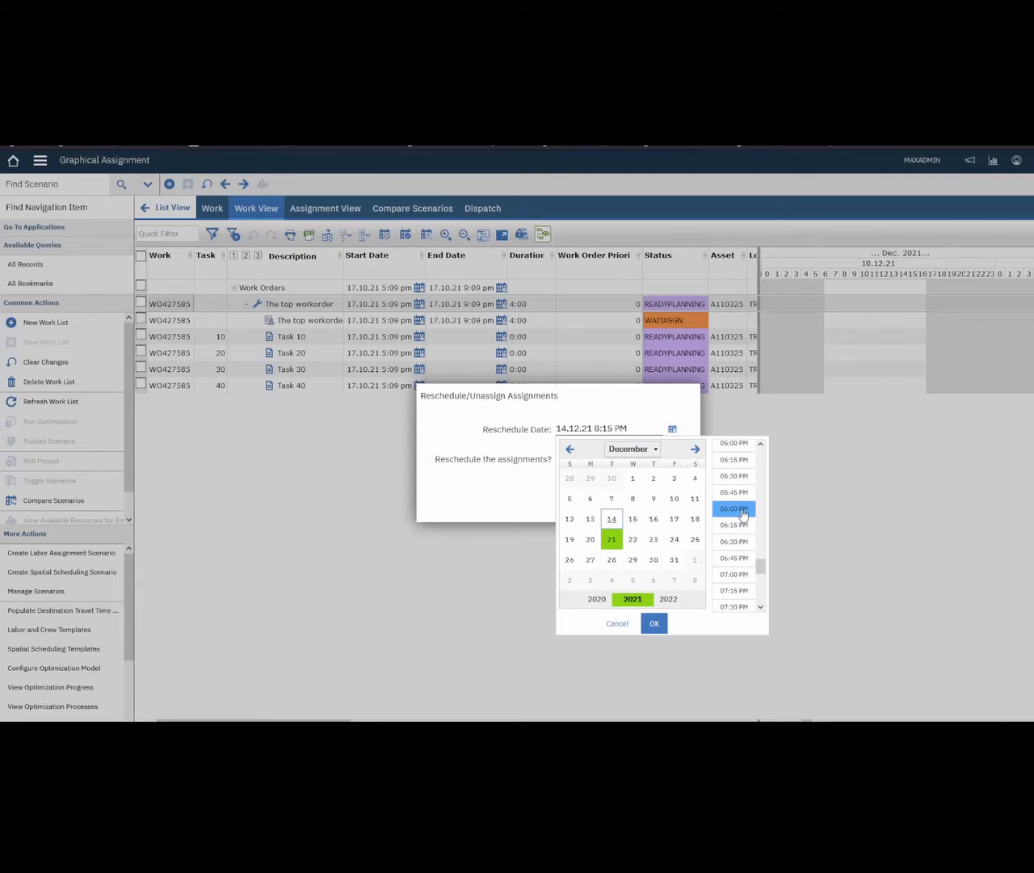
{"action": "scroll", "coordinate": [743, 514], "scroll_direction": "up", "scroll_amount": 15}
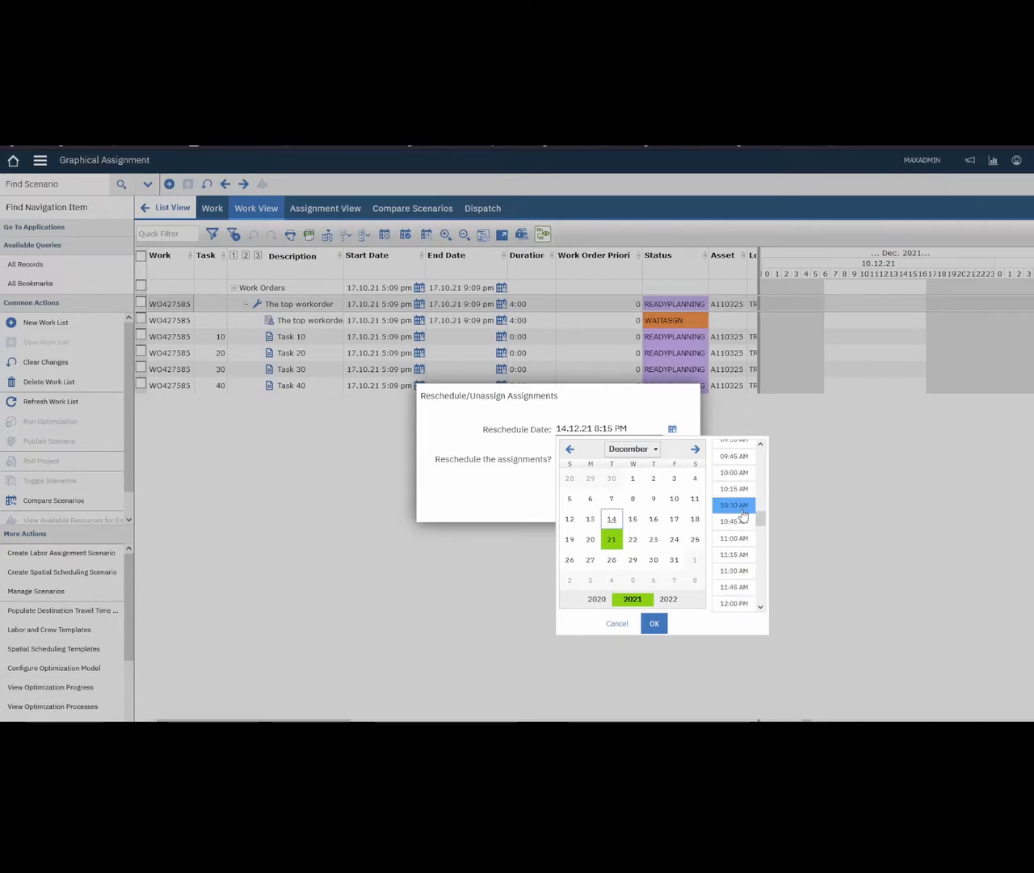
{"action": "scroll", "coordinate": [742, 514], "scroll_direction": "up", "scroll_amount": 2}
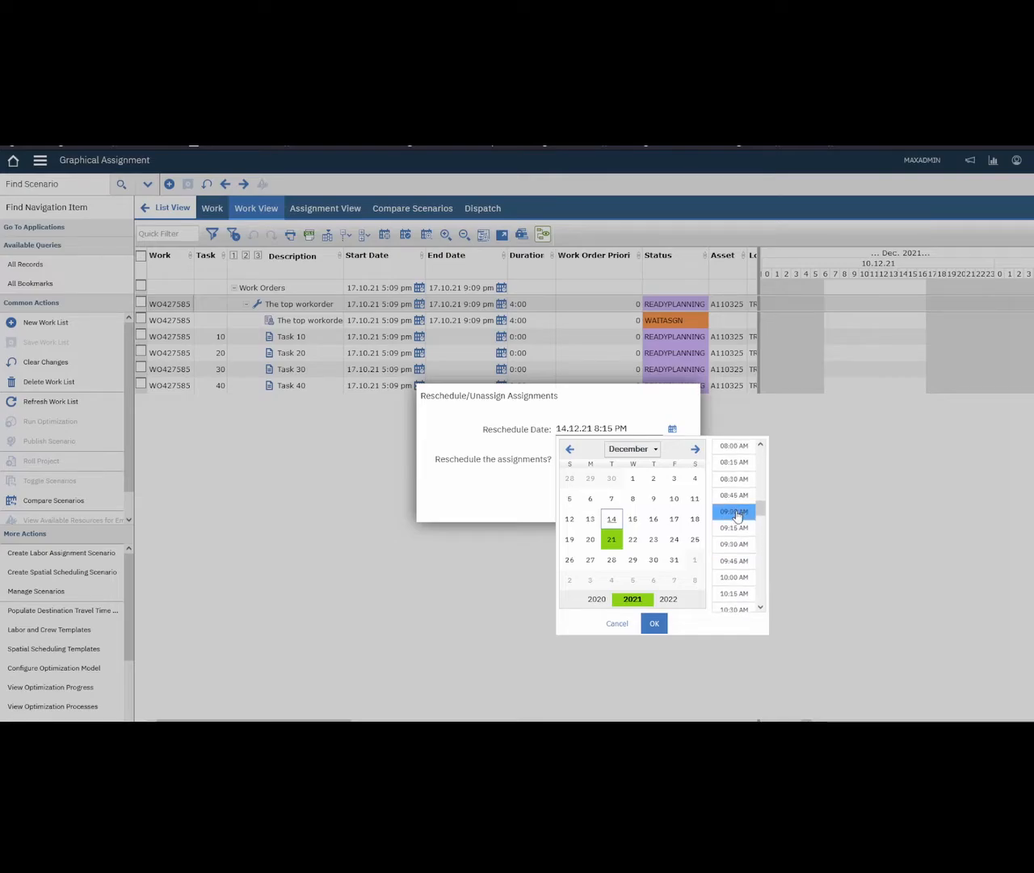
{"action": "left_click", "coordinate": [732, 512]}
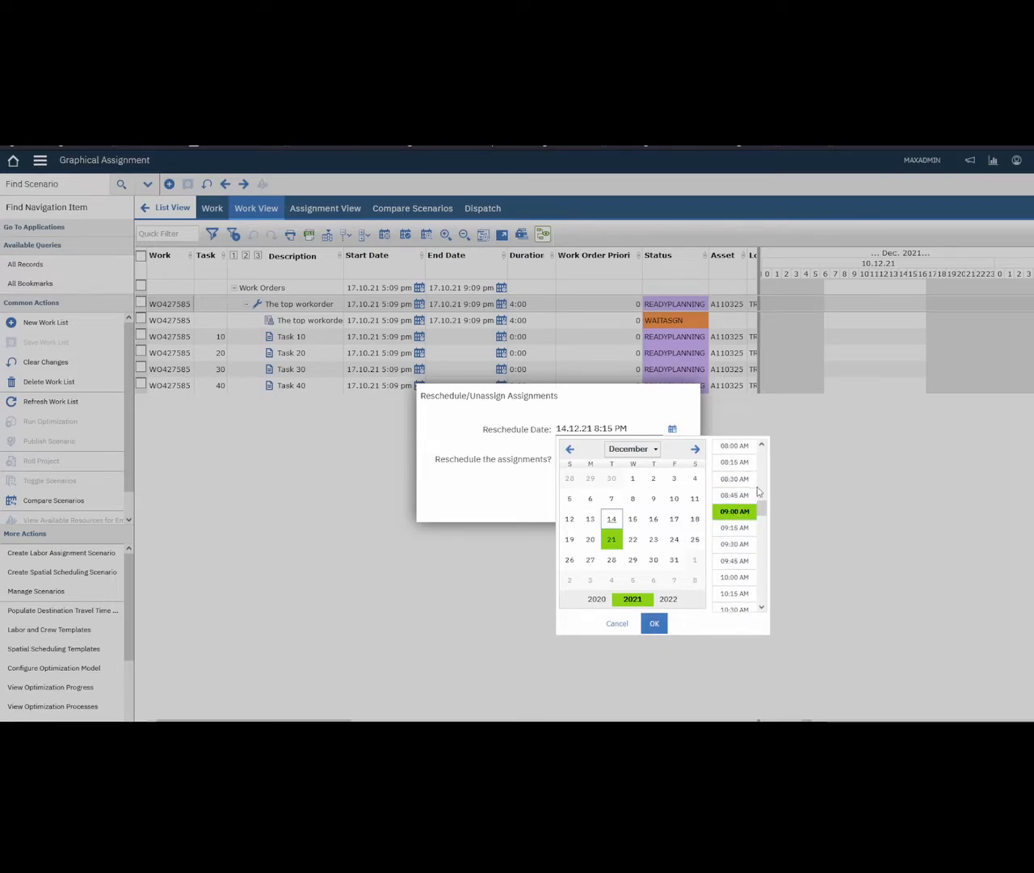
{"action": "left_click", "coordinate": [655, 623]}
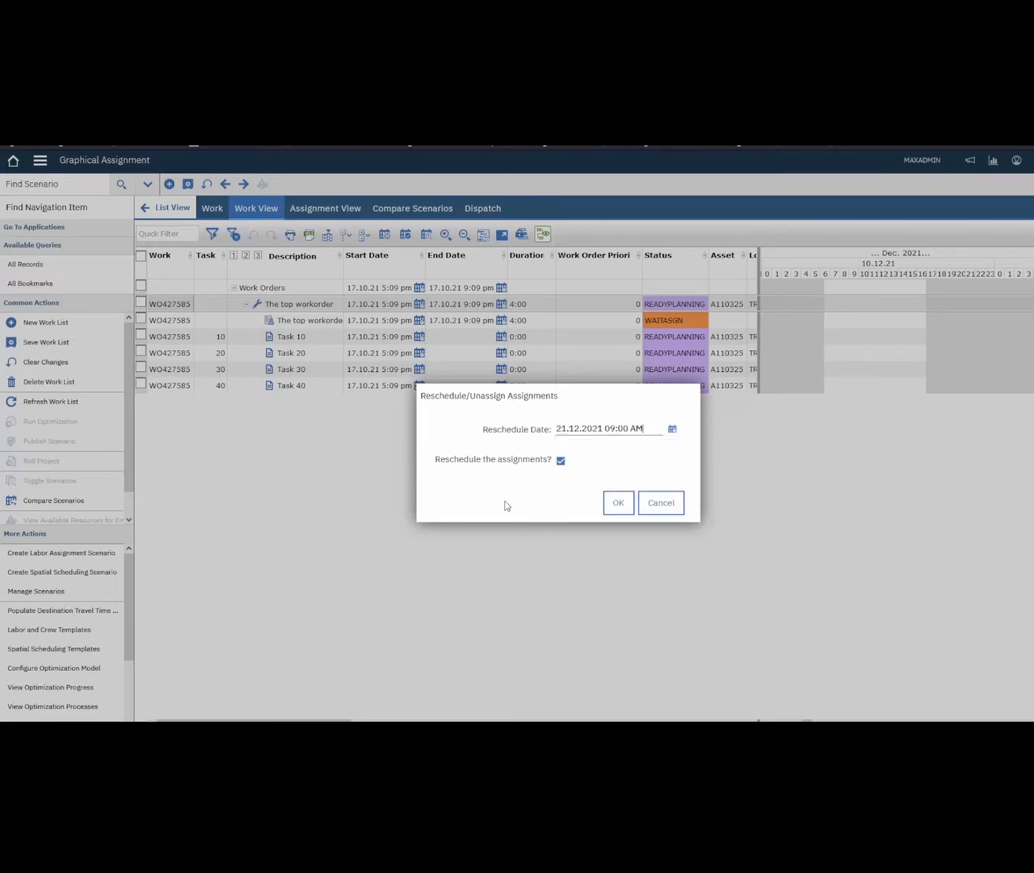
{"action": "left_click", "coordinate": [614, 502]}
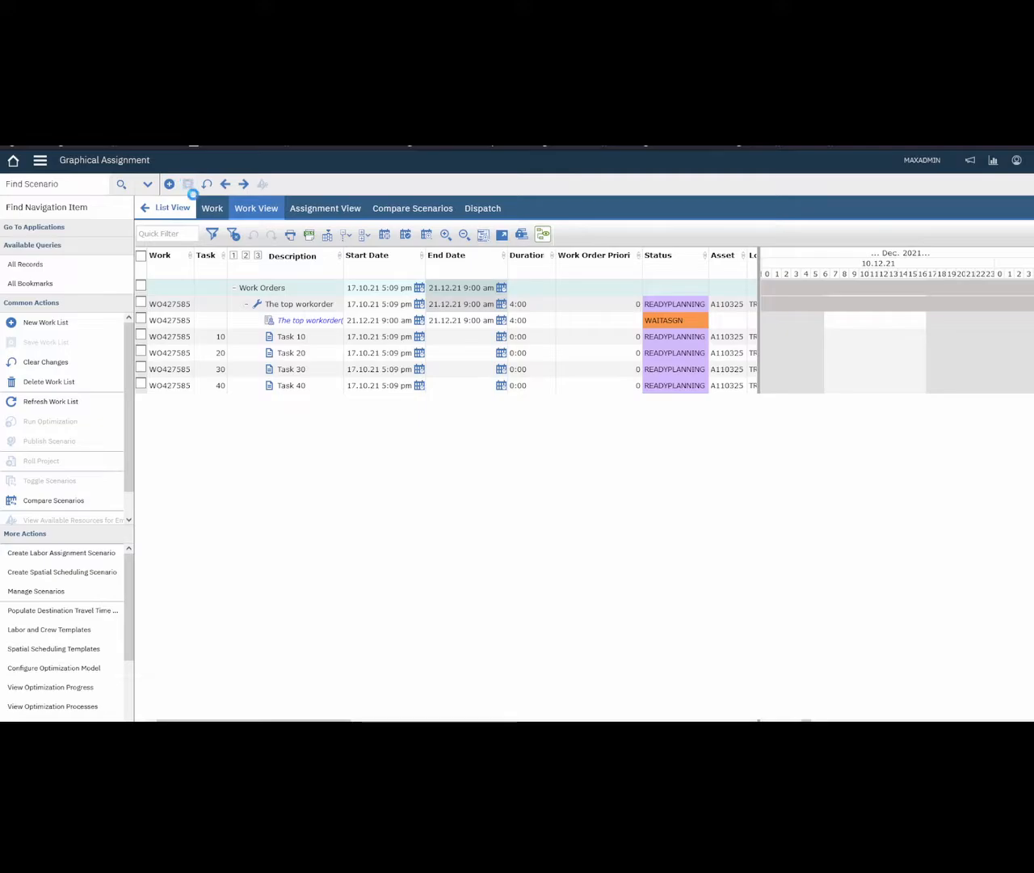
{"action": "left_click", "coordinate": [187, 185]}
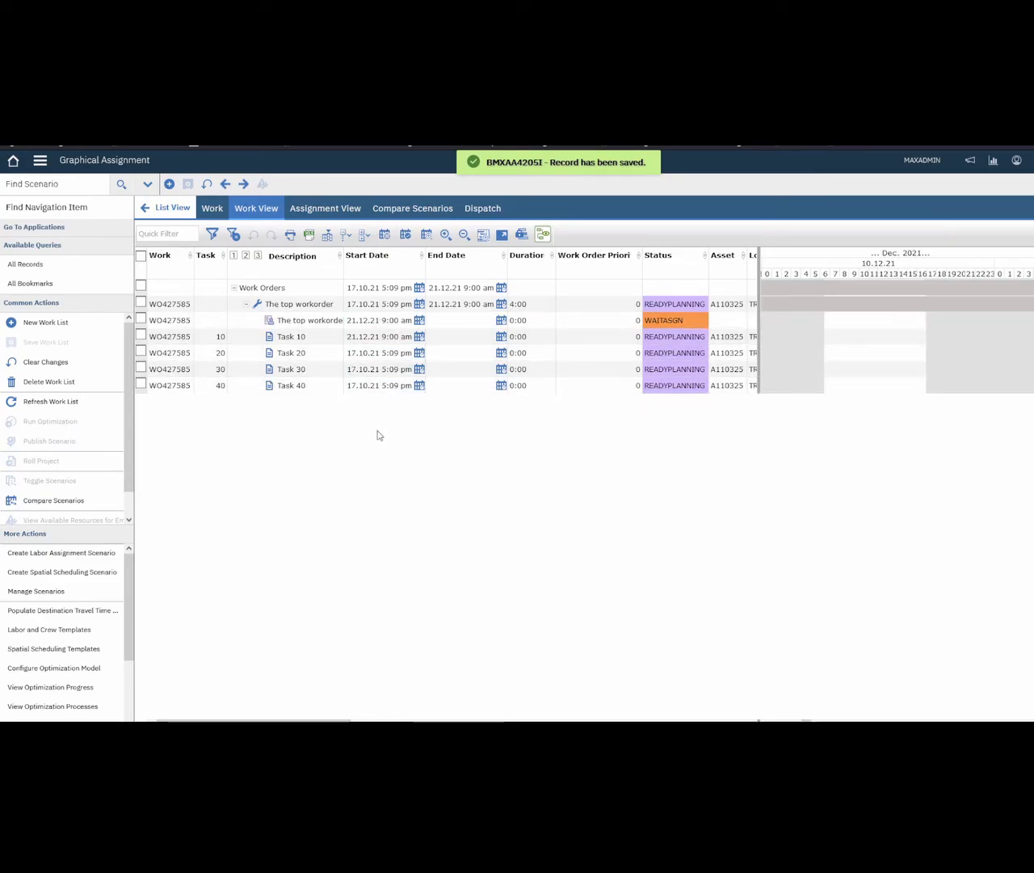
Check the rescheduled assignment's end date and compare its duration with those of the work order and its tasks
{"action": "left_click", "coordinate": [460, 318]}
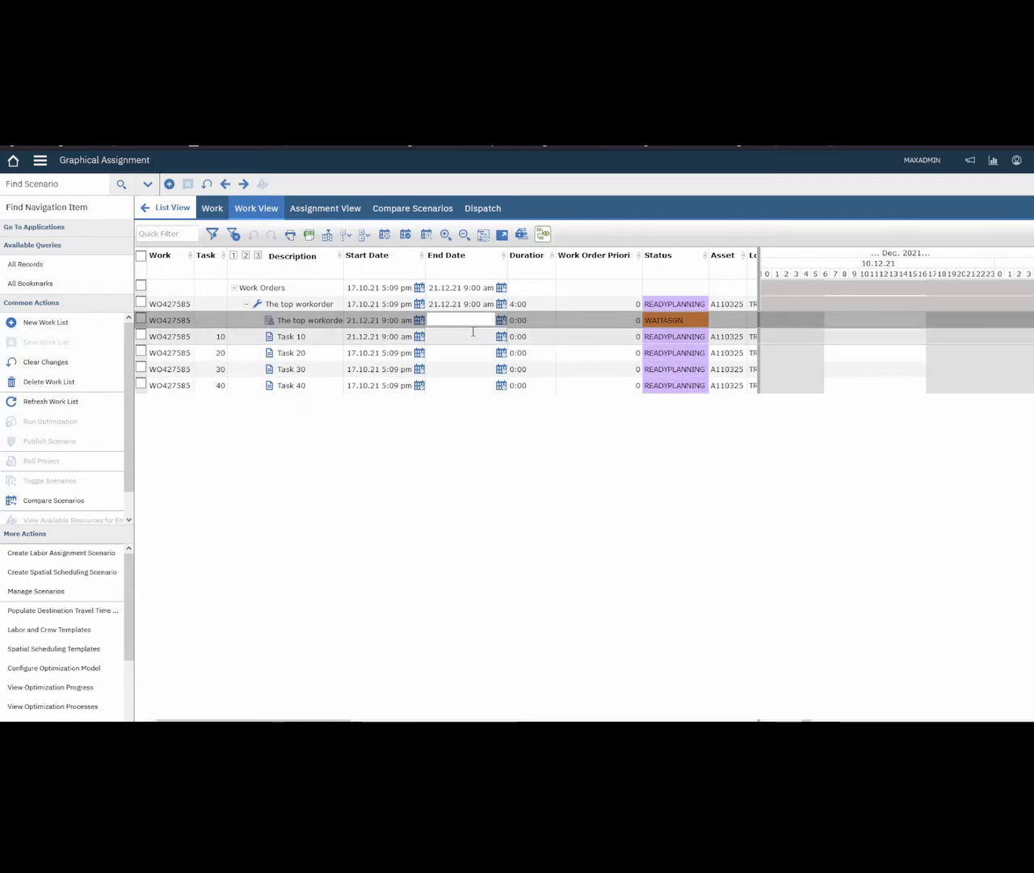
{"action": "left_click", "coordinate": [519, 321]}
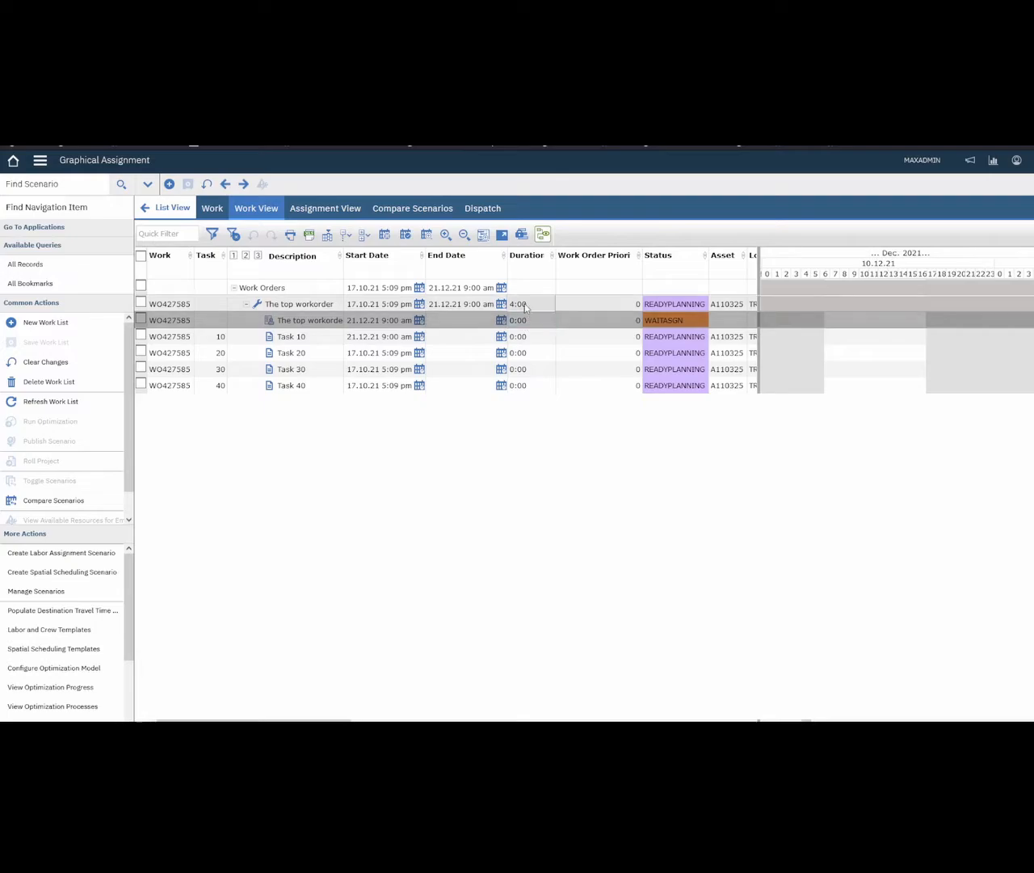
{"action": "left_click", "coordinate": [521, 370]}
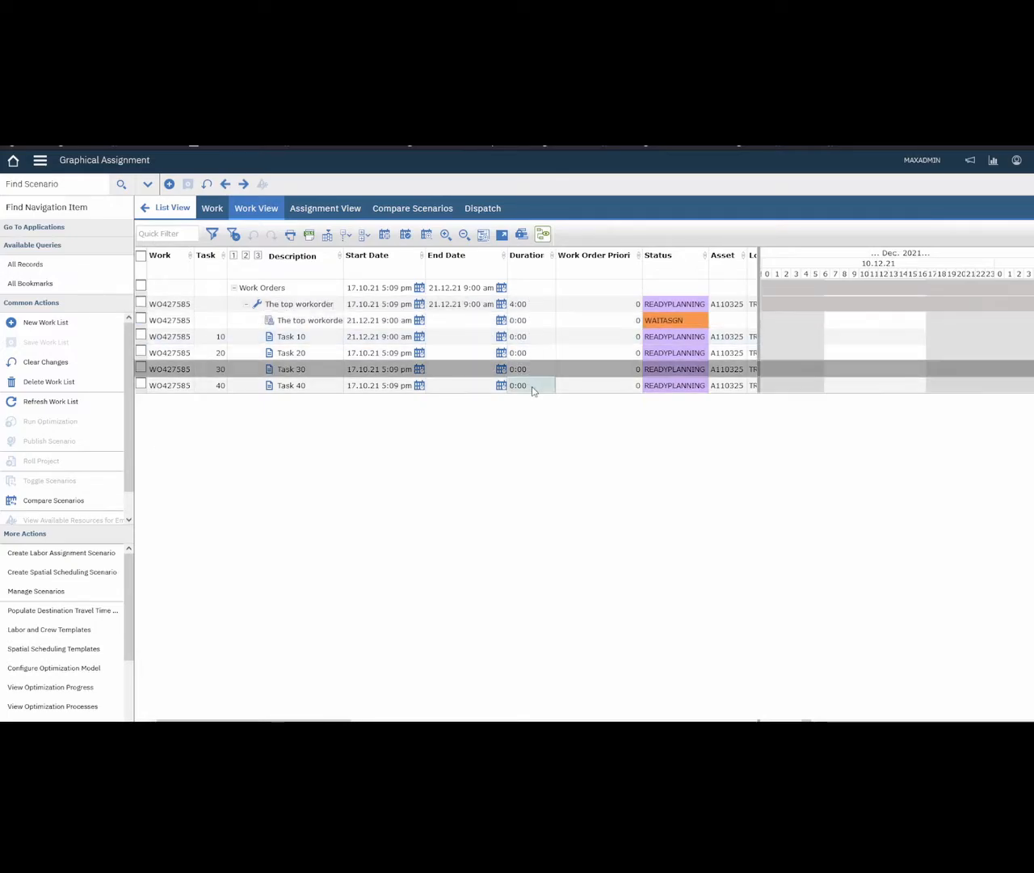
{"action": "left_click", "coordinate": [525, 303]}
{"action": "left_click", "coordinate": [525, 320]}
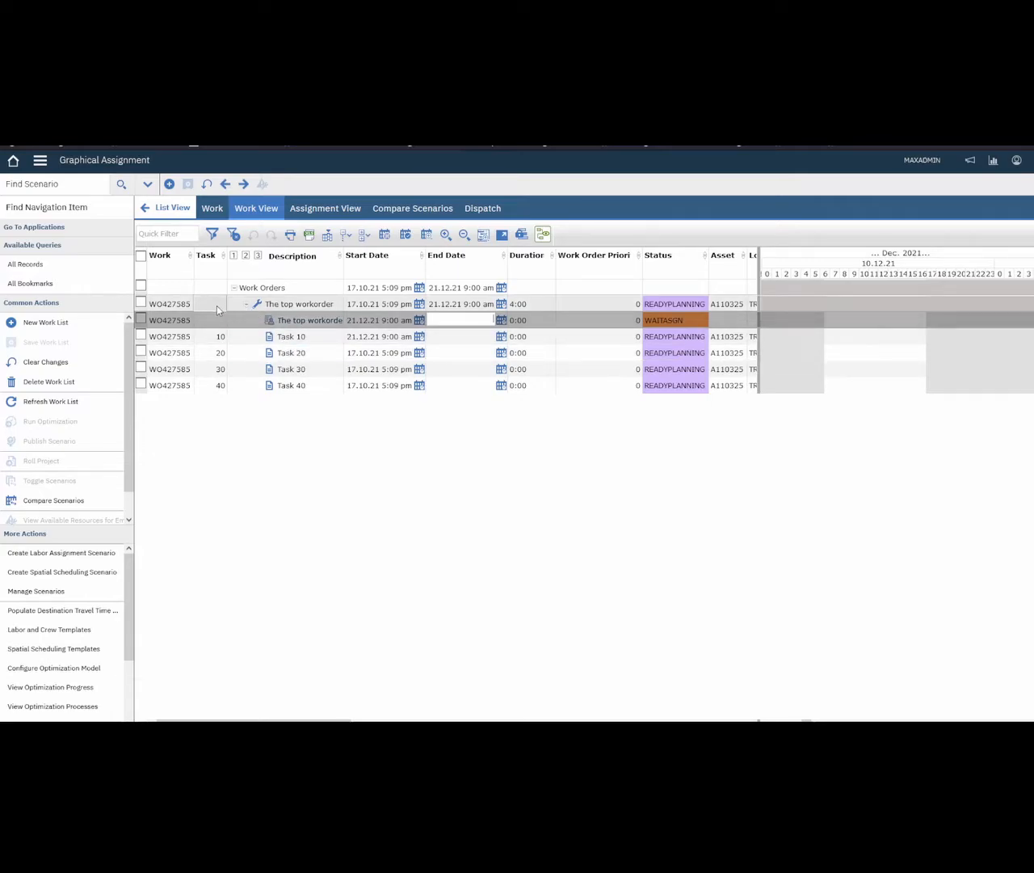
Examine the start dates and timeline markers of the tasks, and compare them with the work order's duration and the assignment's start date
{"action": "left_click", "coordinate": [325, 341]}
{"action": "left_click", "coordinate": [327, 355]}
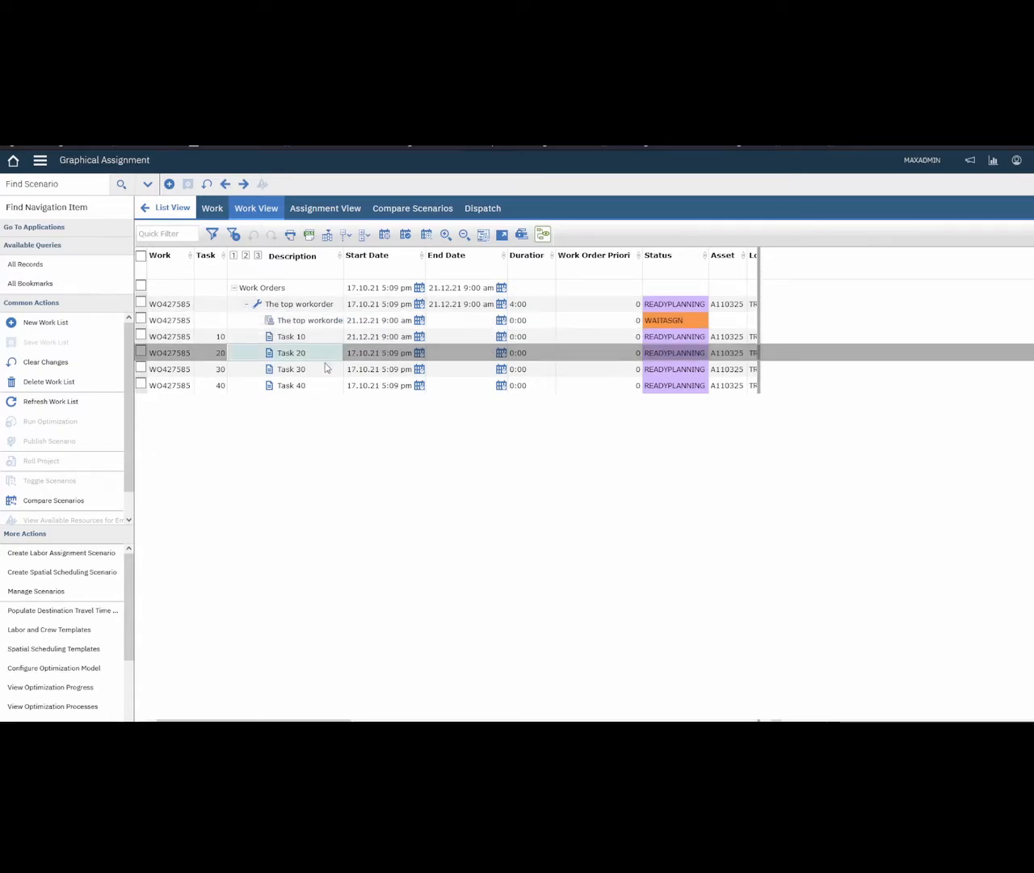
{"action": "left_click", "coordinate": [327, 370]}
{"action": "left_click", "coordinate": [327, 385]}
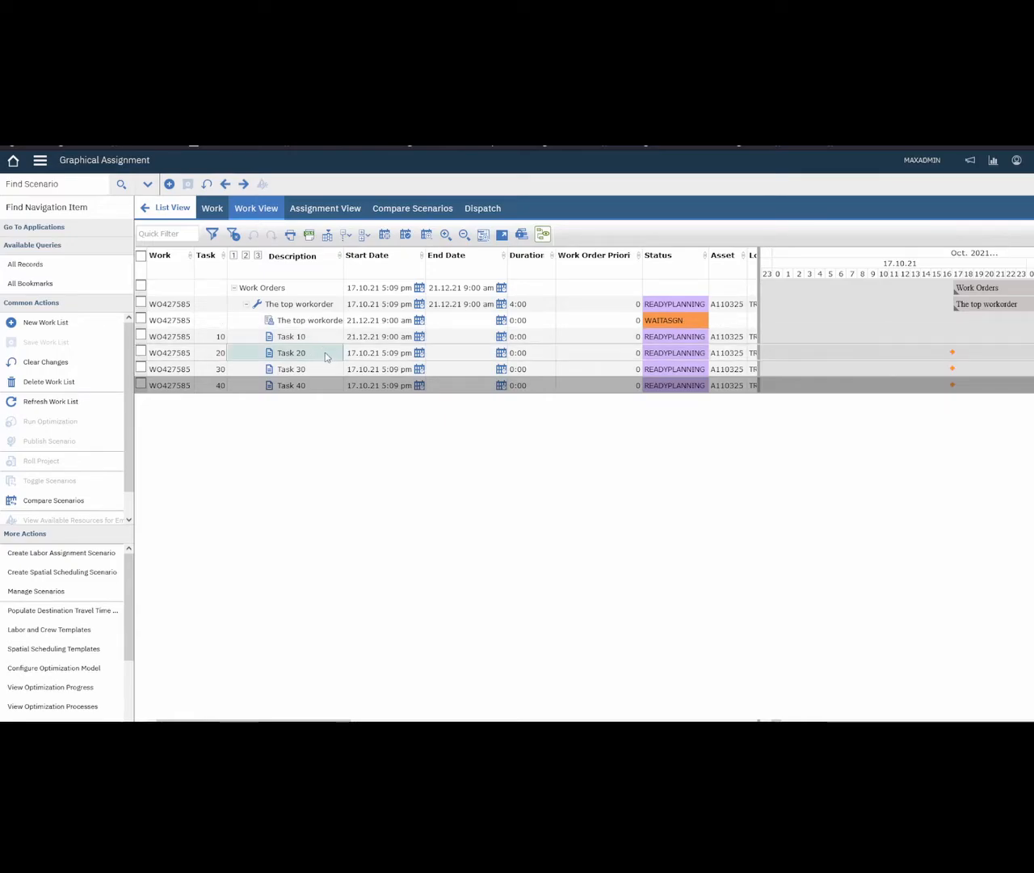
{"action": "left_click", "coordinate": [349, 353]}
{"action": "left_click", "coordinate": [372, 385]}
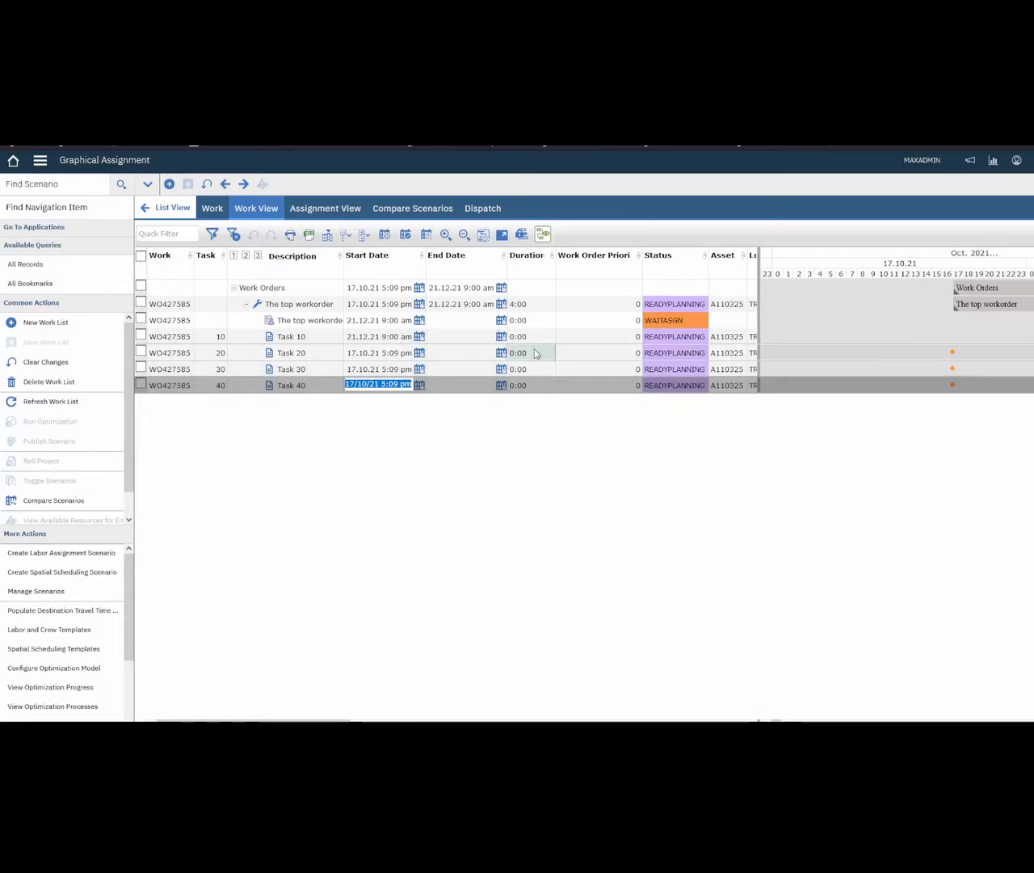
{"action": "left_click", "coordinate": [534, 306]}
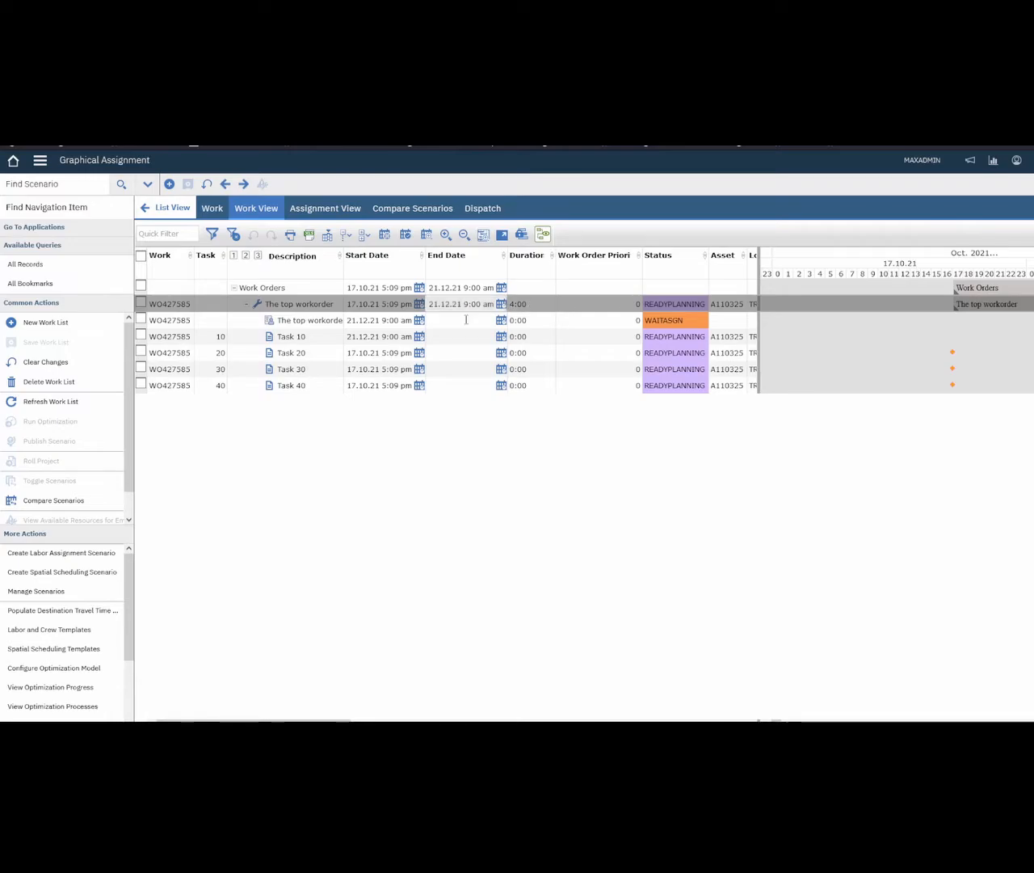
{"action": "left_click", "coordinate": [390, 322]}
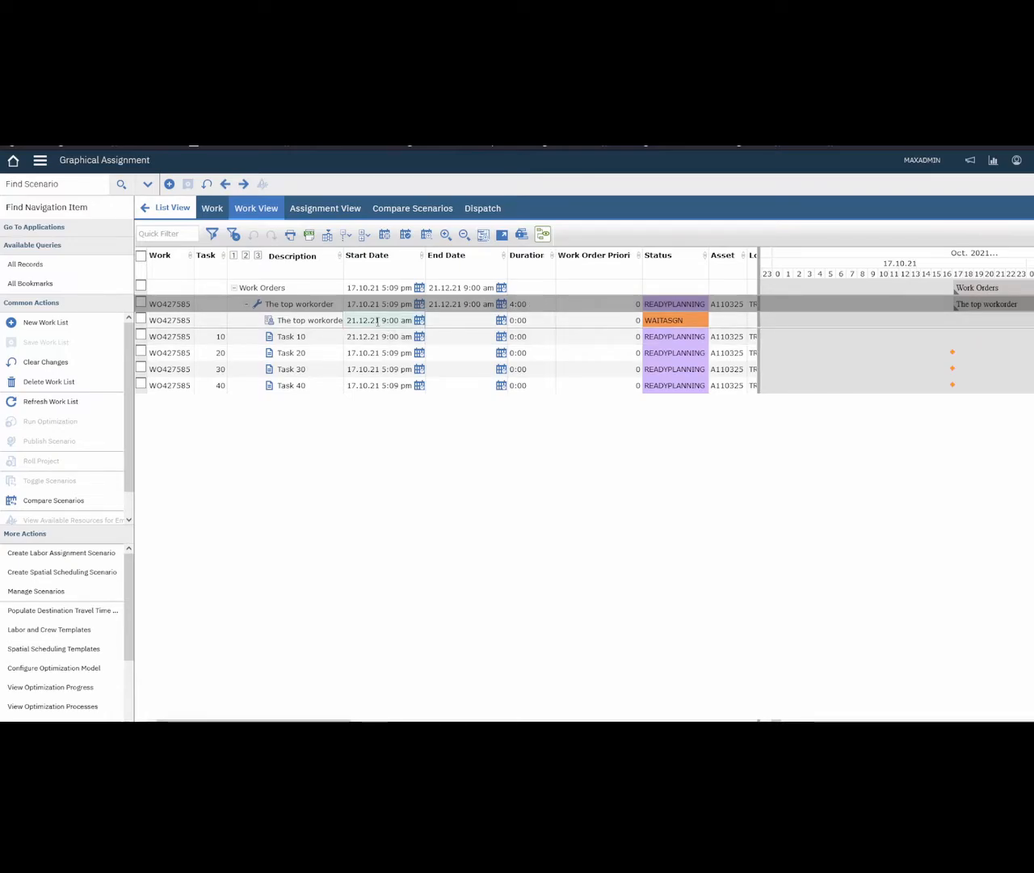
{"action": "left_click", "coordinate": [375, 321]}
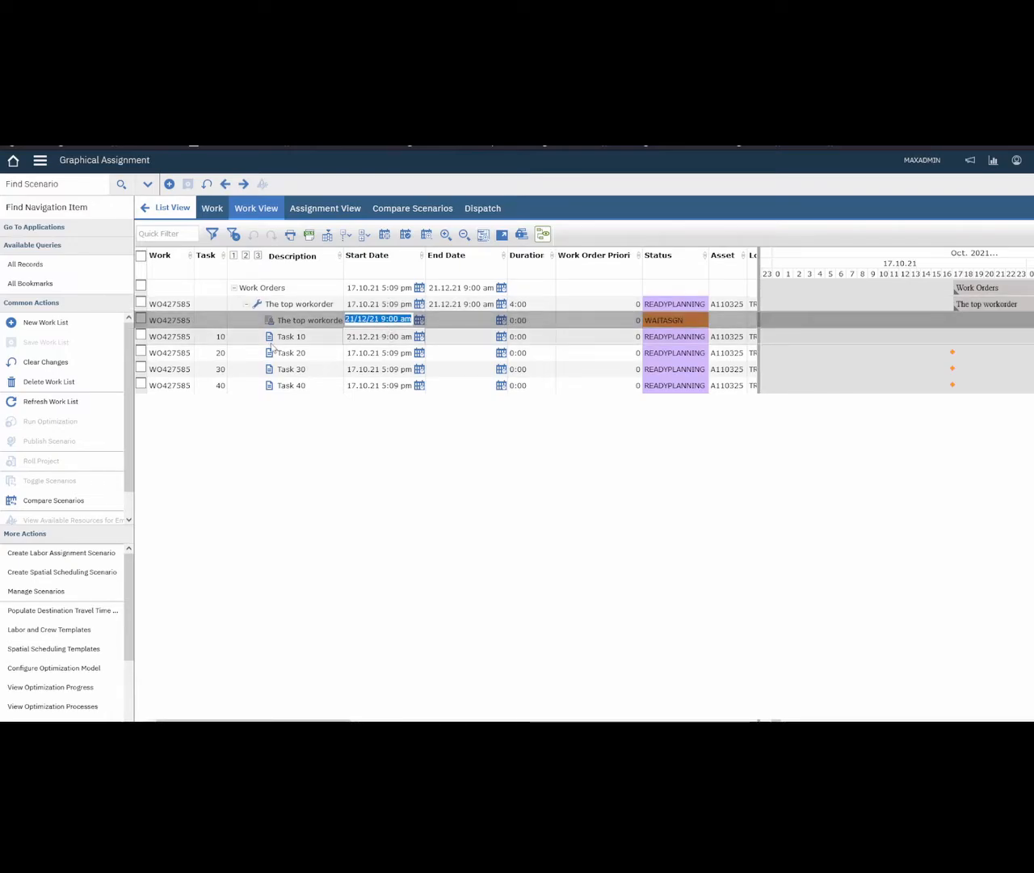
Open the top work order in Work Order Tracking (Tr), disable Include Tasks in Schedule, and save the record
{"action": "right_click", "coordinate": [165, 303]}
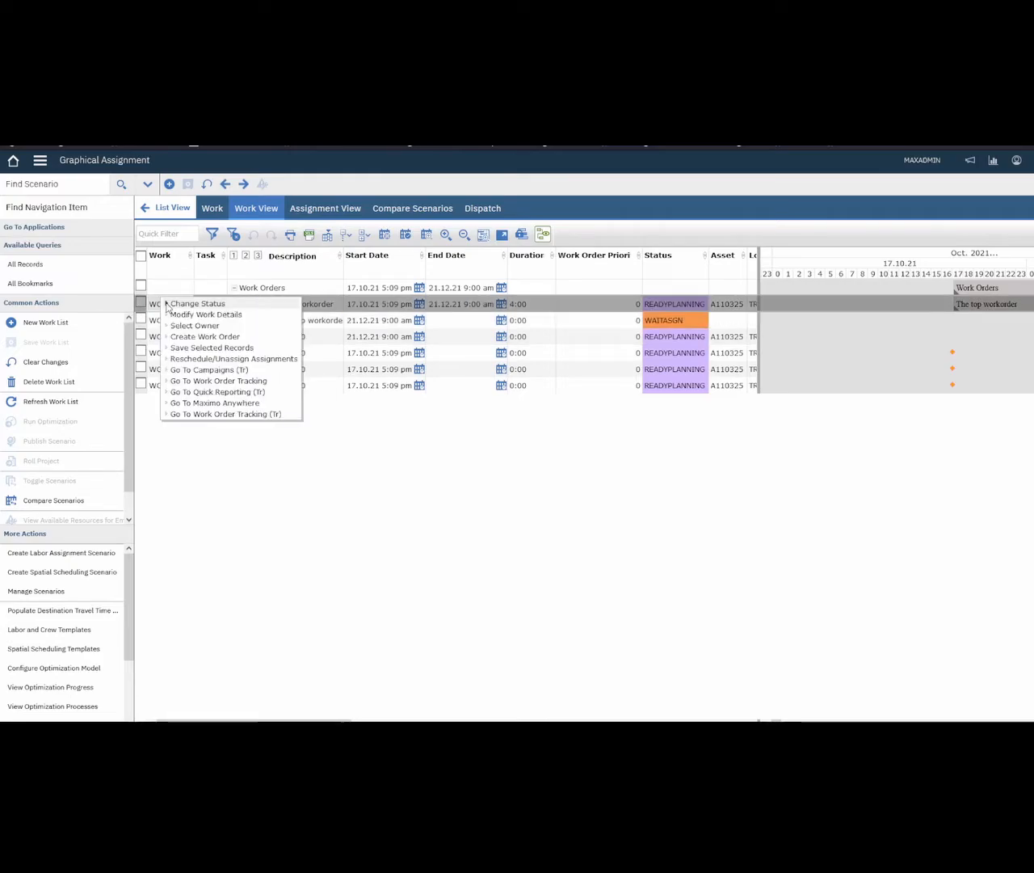
{"action": "left_click", "coordinate": [242, 414]}
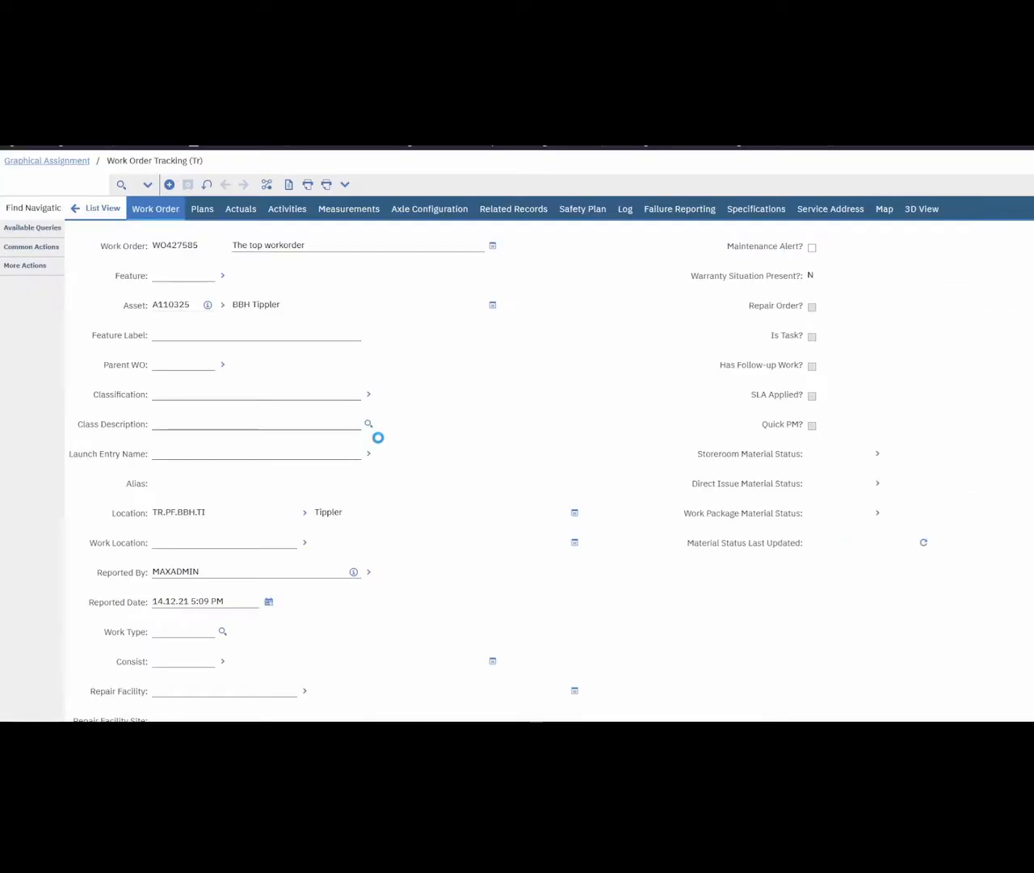
{"action": "scroll", "coordinate": [725, 469], "scroll_direction": "down", "scroll_amount": 10}
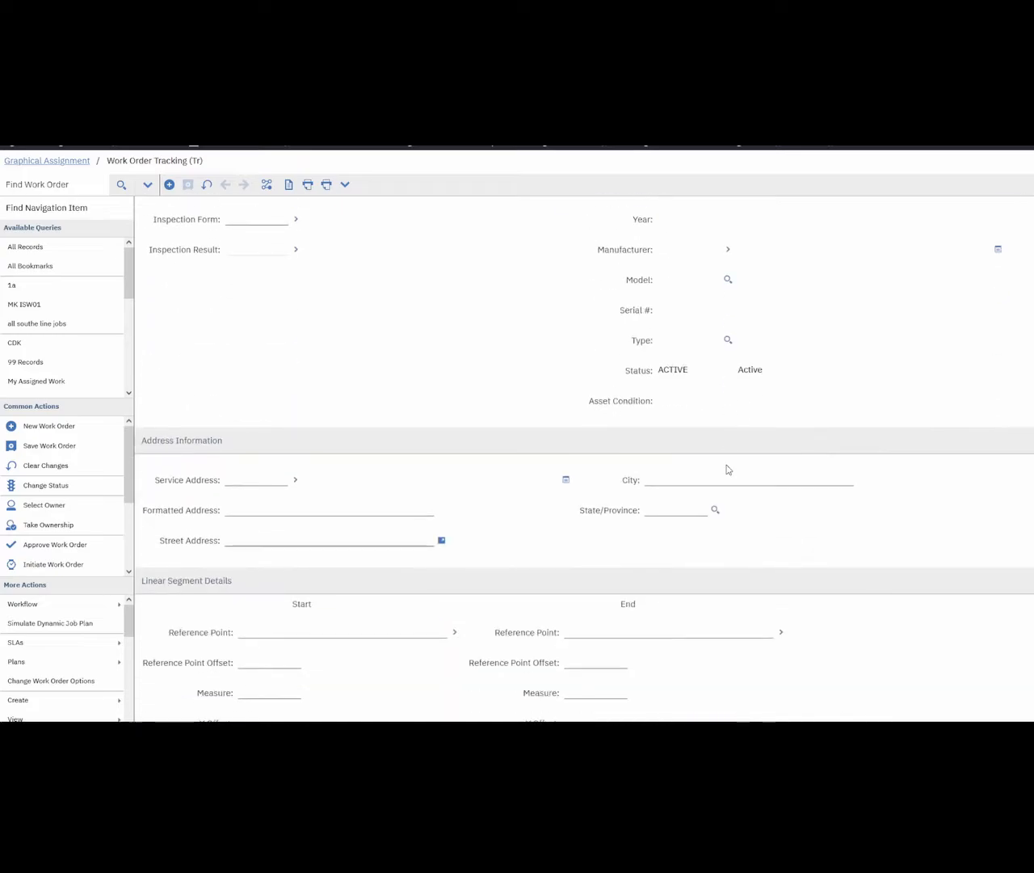
{"action": "scroll", "coordinate": [727, 469], "scroll_direction": "down", "scroll_amount": 15}
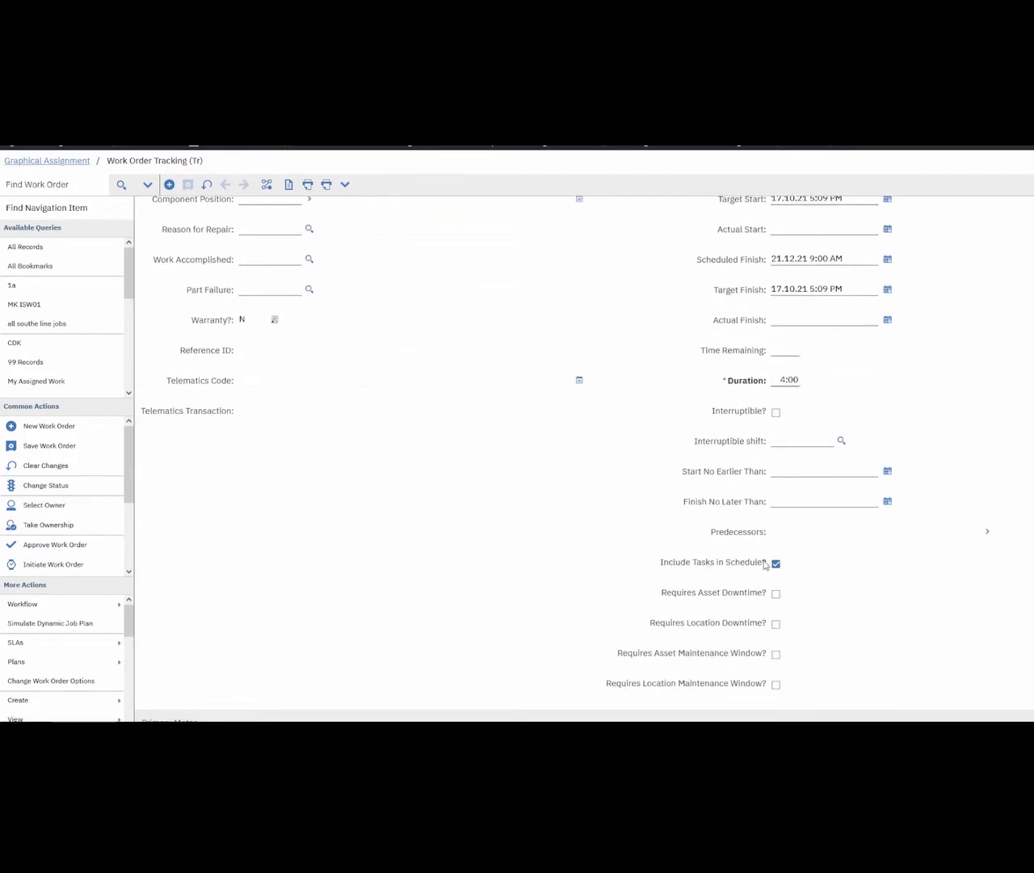
{"action": "left_click", "coordinate": [775, 564]}
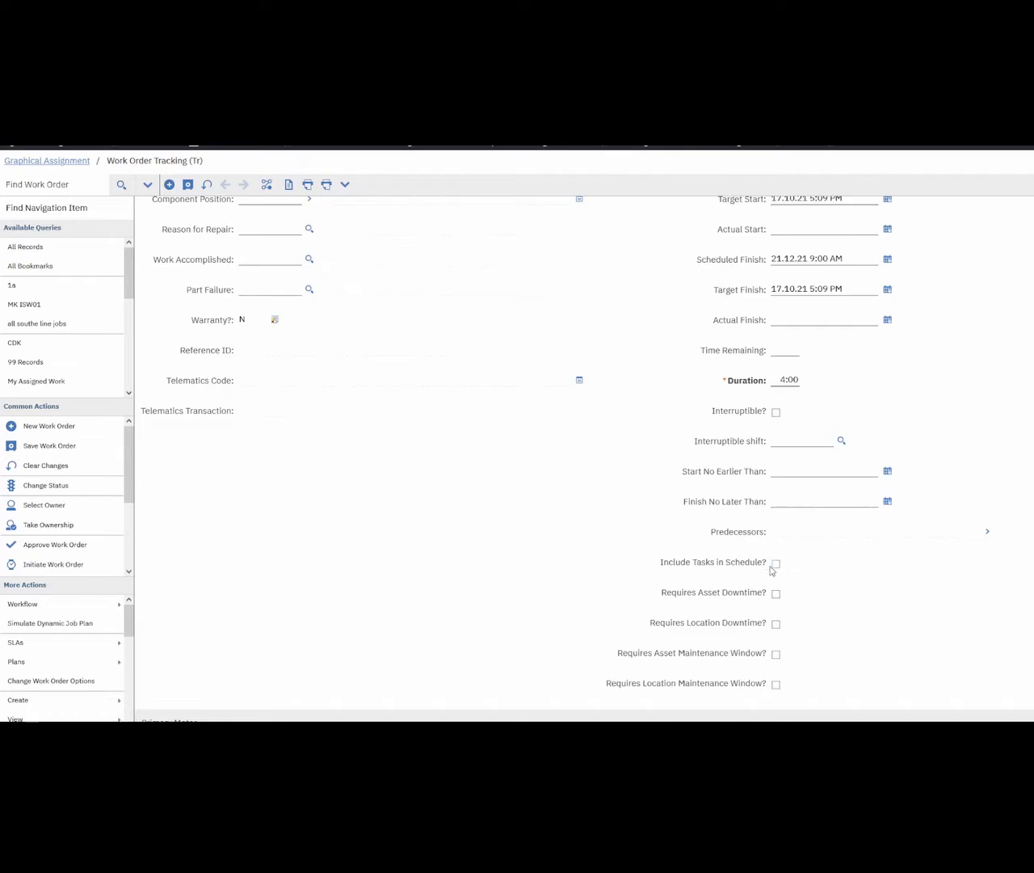
{"action": "left_click", "coordinate": [187, 184]}
Return to Graphical Assignment, refresh the work list and check the top work order's duration
{"action": "left_click", "coordinate": [46, 161]}
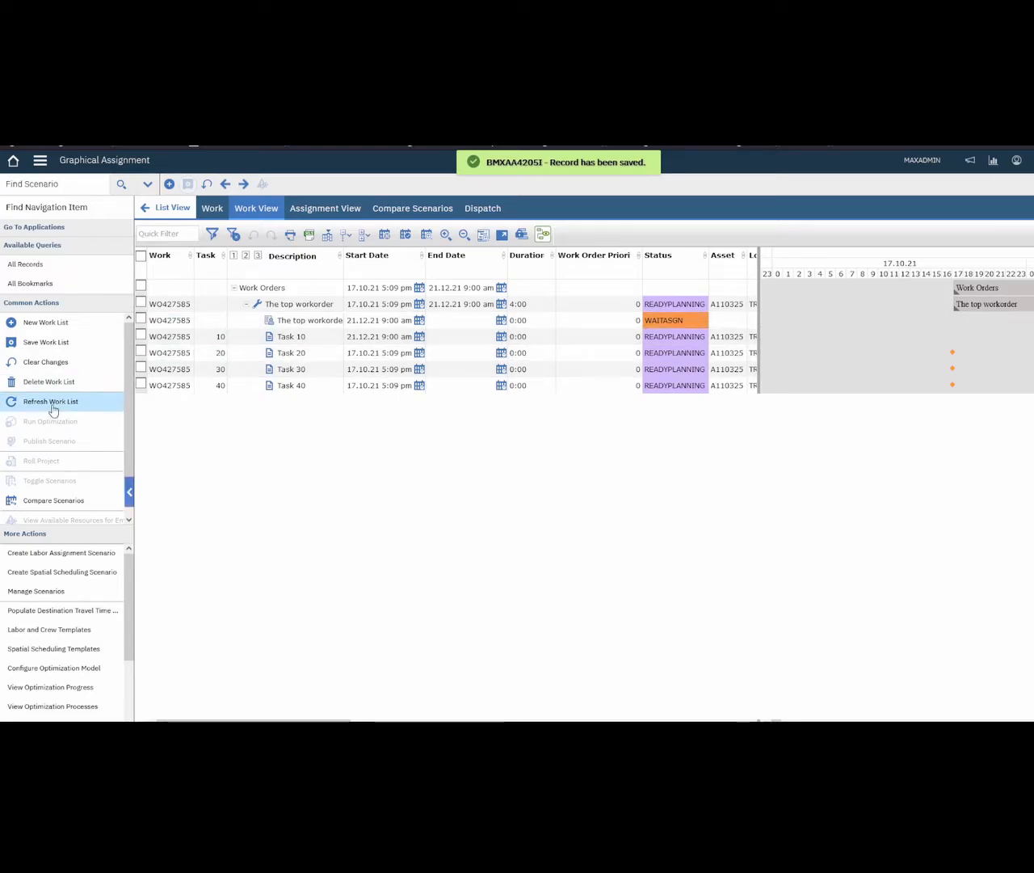
{"action": "left_click", "coordinate": [52, 410]}
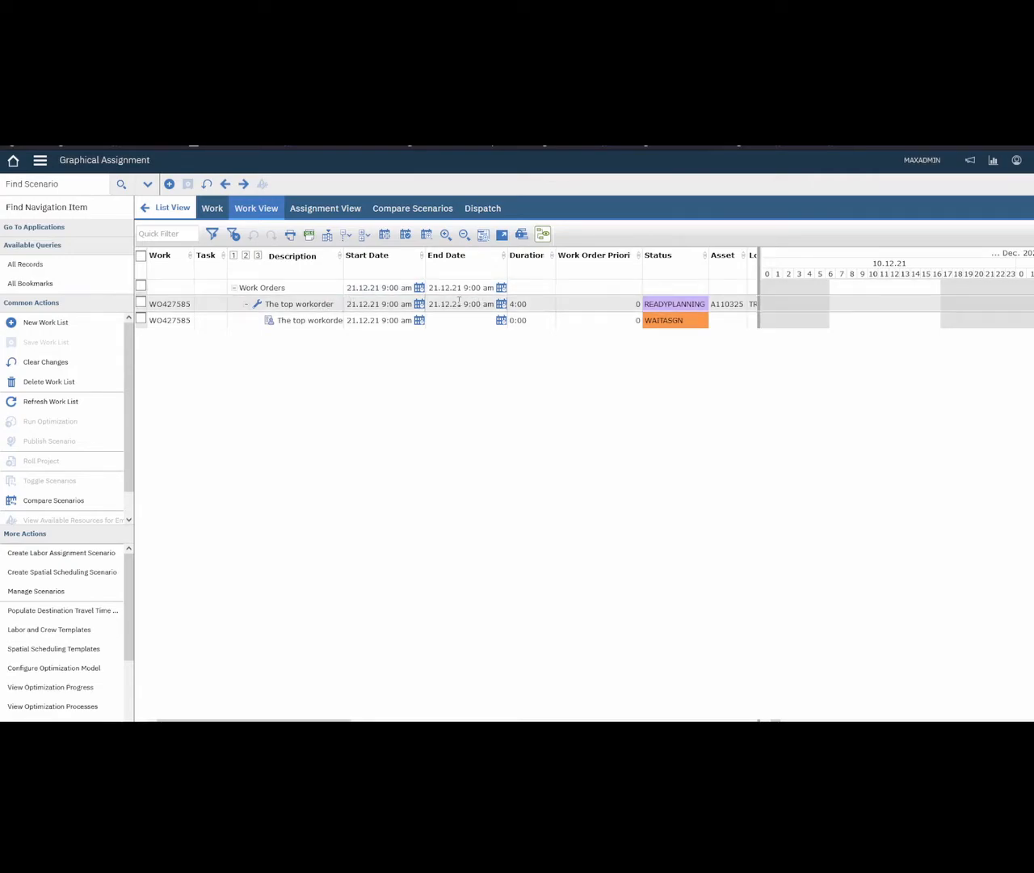
{"action": "left_click", "coordinate": [527, 309]}
Set the assignment's end date to 21 December 2021 at 1:00 PM and save the work list
{"action": "left_click", "coordinate": [485, 321]}
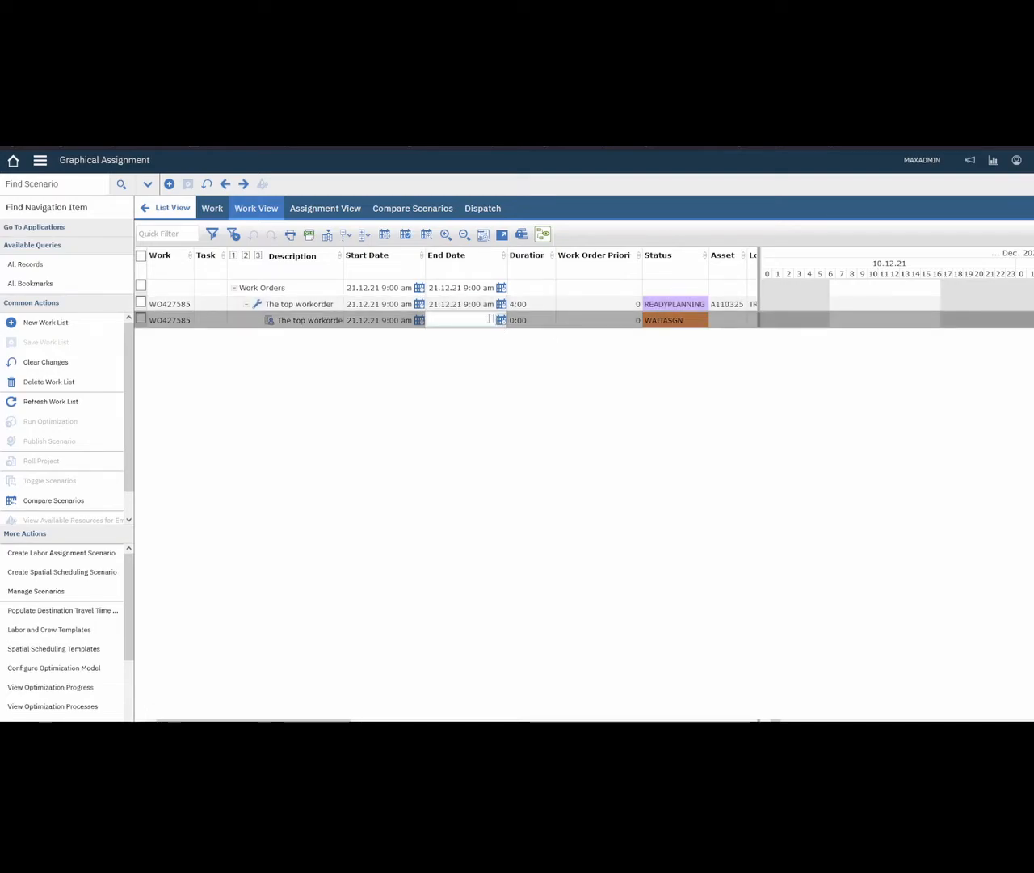
{"action": "left_click", "coordinate": [501, 320]}
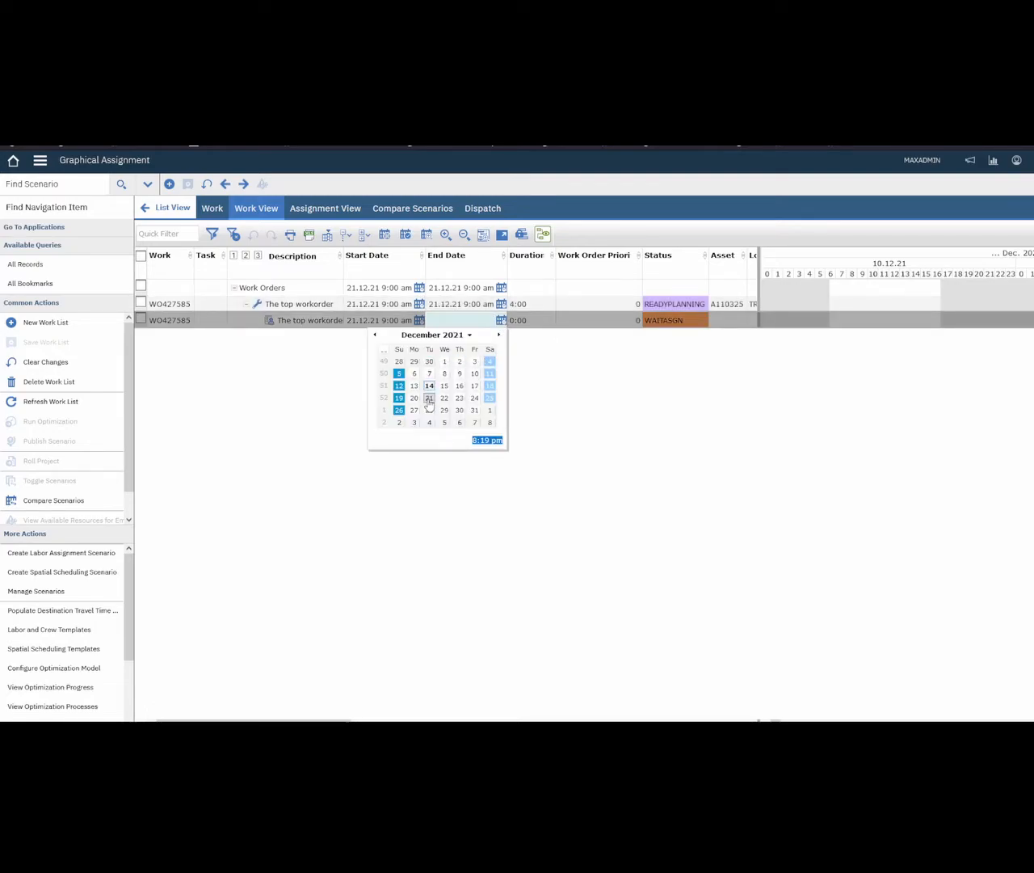
{"action": "left_click", "coordinate": [429, 397]}
{"action": "left_click", "coordinate": [475, 321]}
{"action": "left_click", "coordinate": [480, 320]}
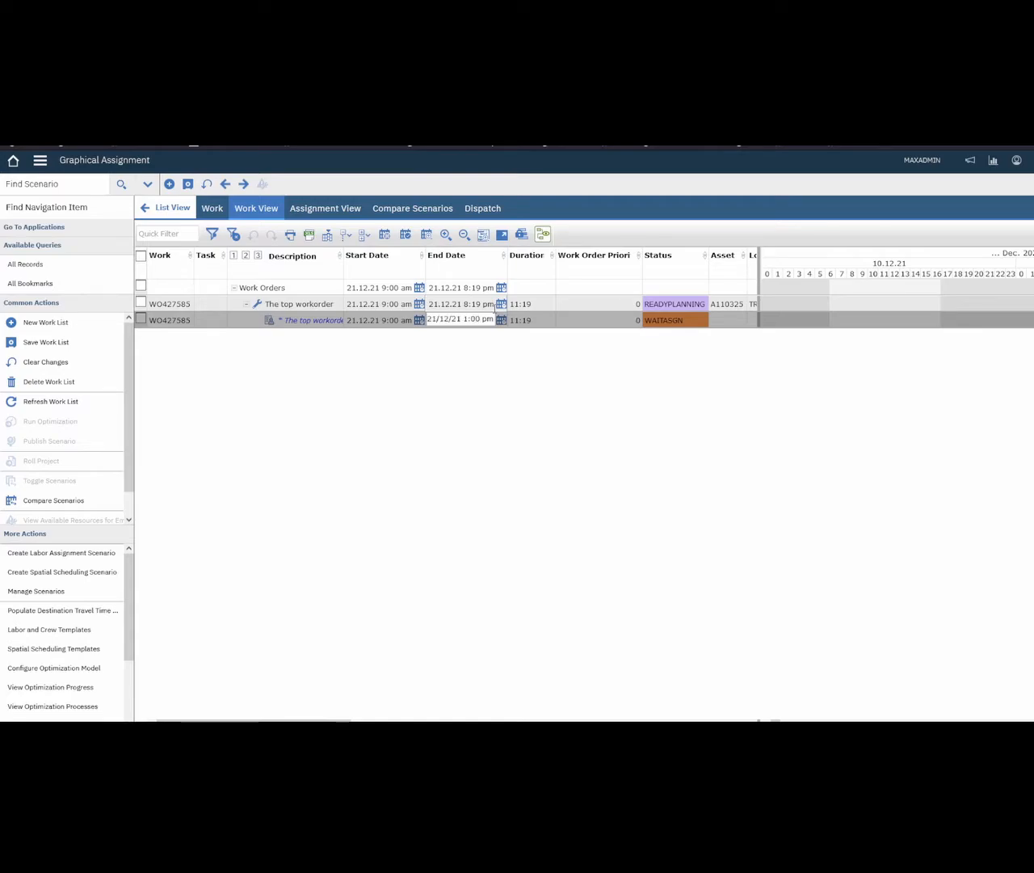
{"action": "left_click", "coordinate": [540, 309]}
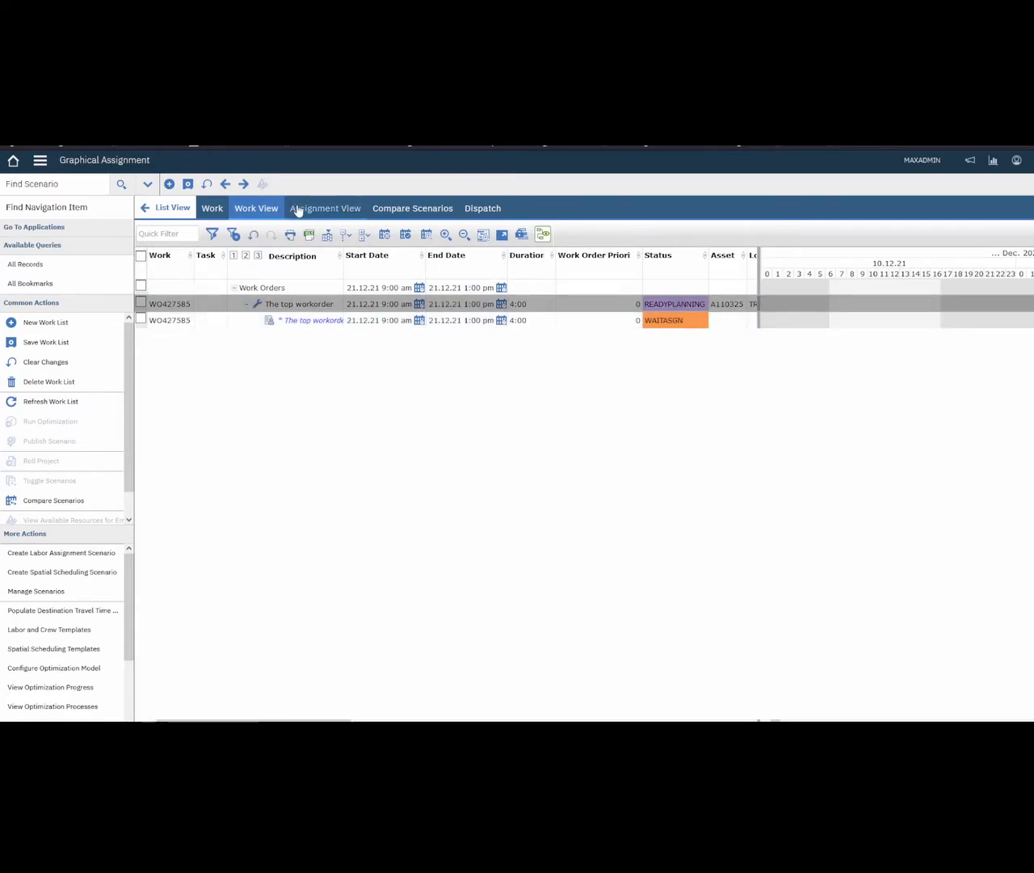
{"action": "left_click", "coordinate": [188, 184]}
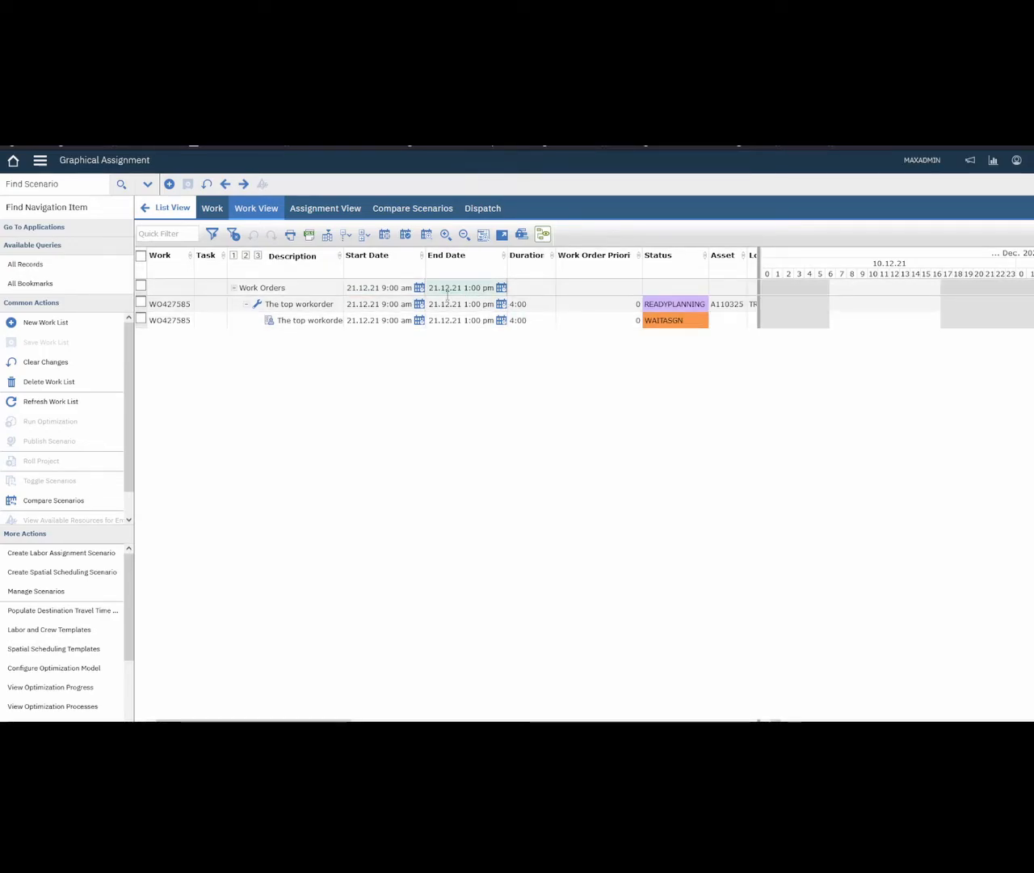
Move the top work order to the next day and save the work list
{"action": "right_click", "coordinate": [399, 304]}
{"action": "left_click", "coordinate": [317, 311]}
{"action": "right_click", "coordinate": [315, 308]}
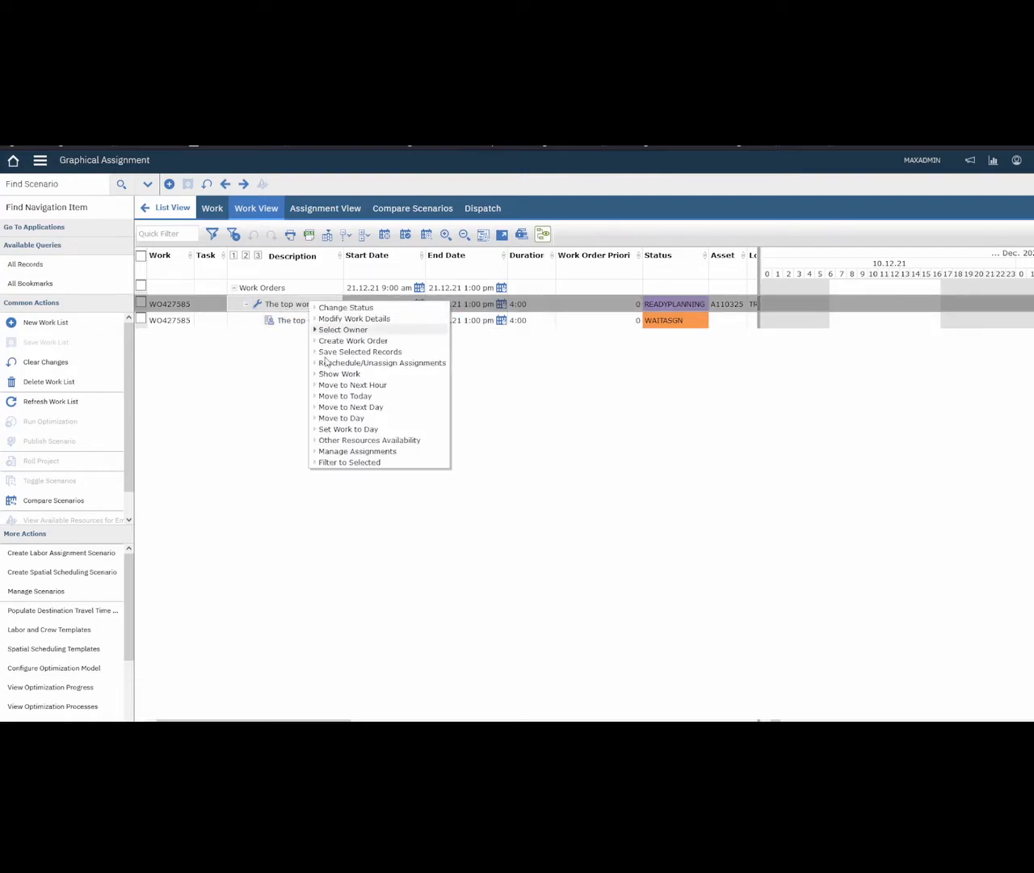
{"action": "left_click", "coordinate": [349, 407]}
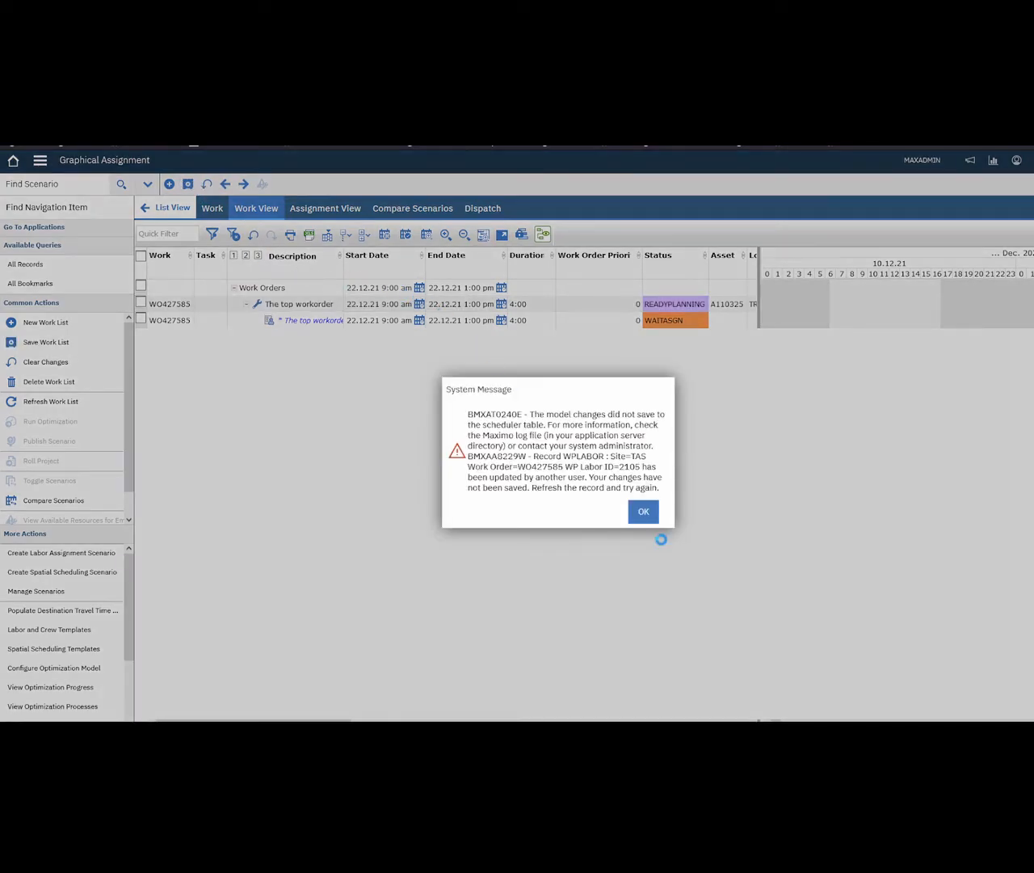
{"action": "left_click", "coordinate": [643, 510]}
{"action": "left_click", "coordinate": [188, 184]}
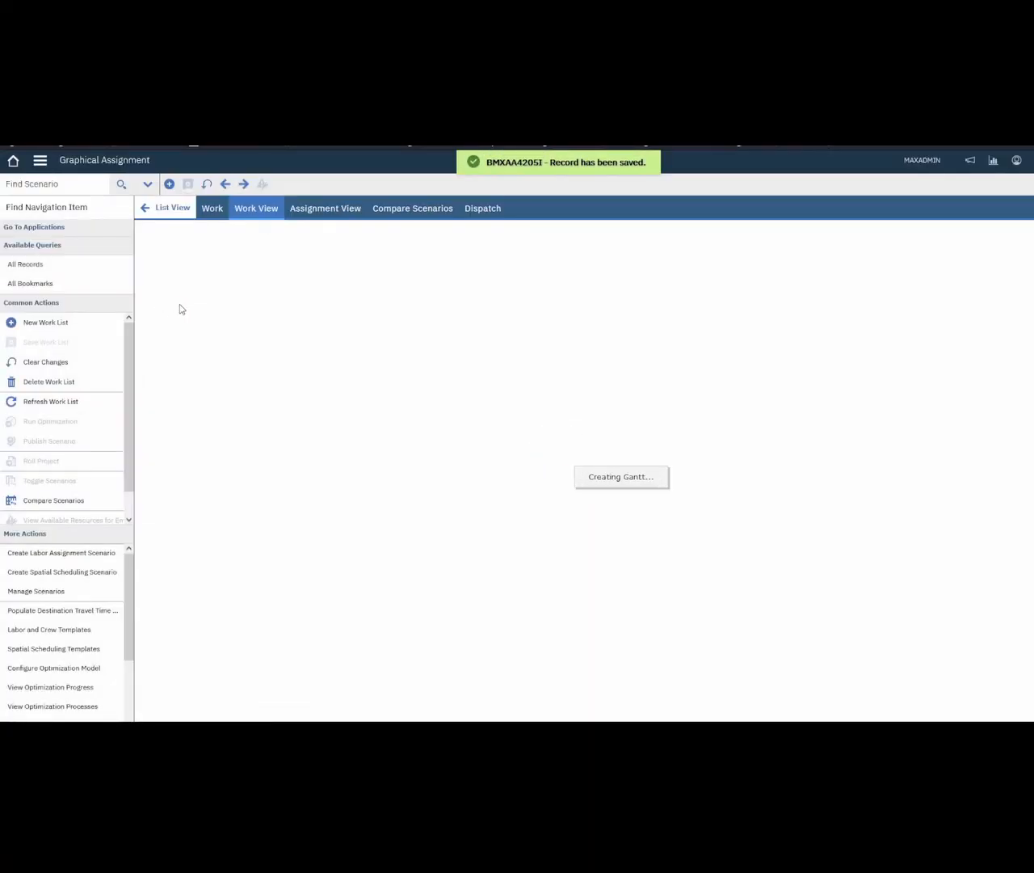
Open the top work order in Work Order Tracking (Tr) and check its scheduled start, scheduled finish and duration
{"action": "right_click", "coordinate": [179, 303]}
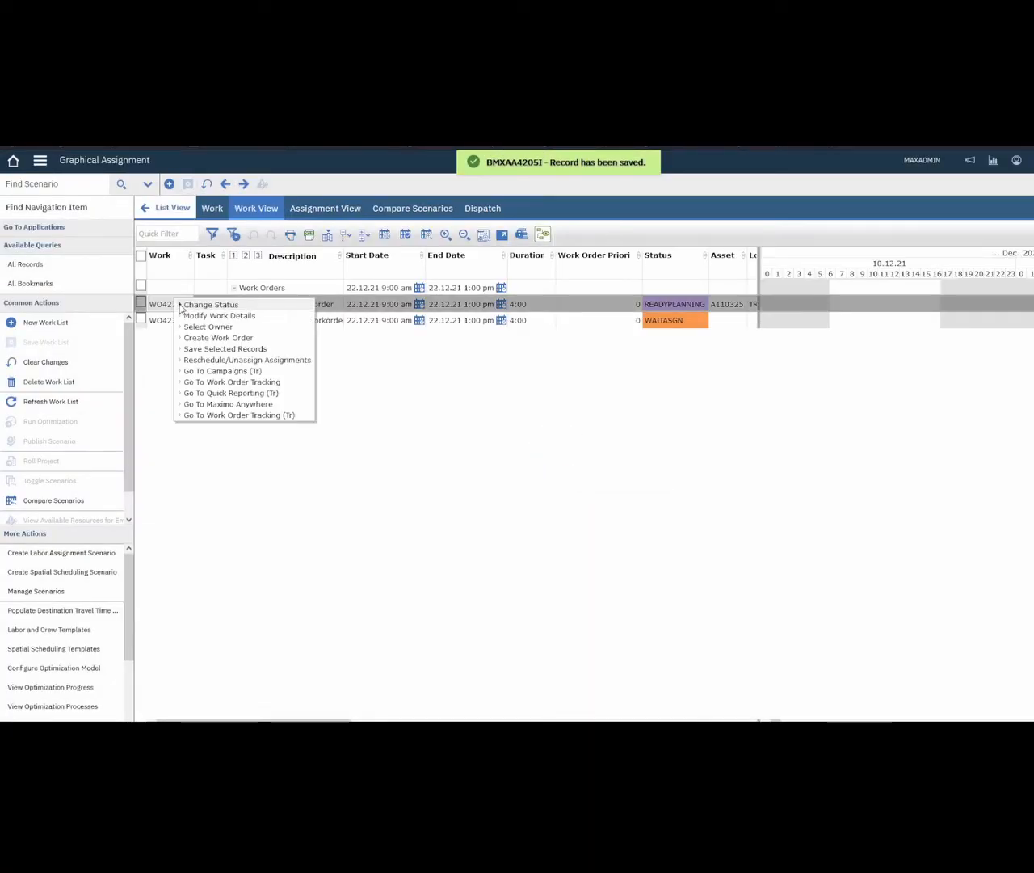
{"action": "left_click", "coordinate": [257, 417]}
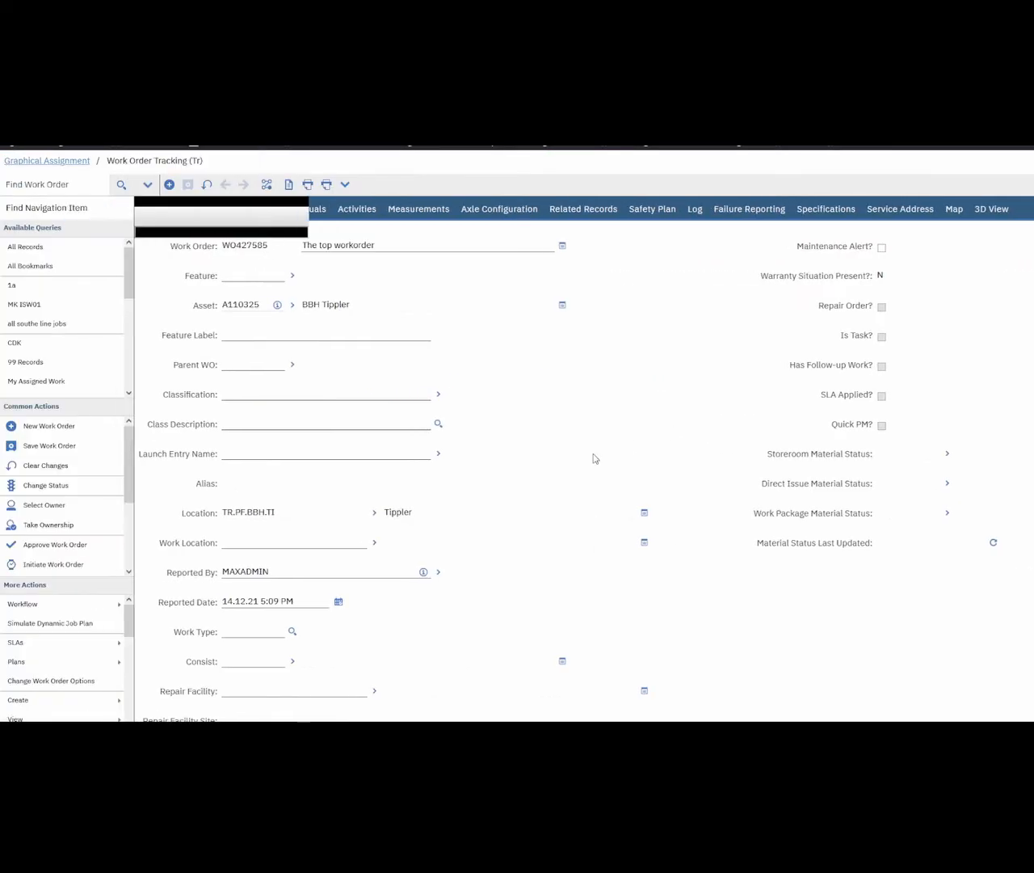
{"action": "scroll", "coordinate": [719, 489], "scroll_direction": "down", "scroll_amount": 15}
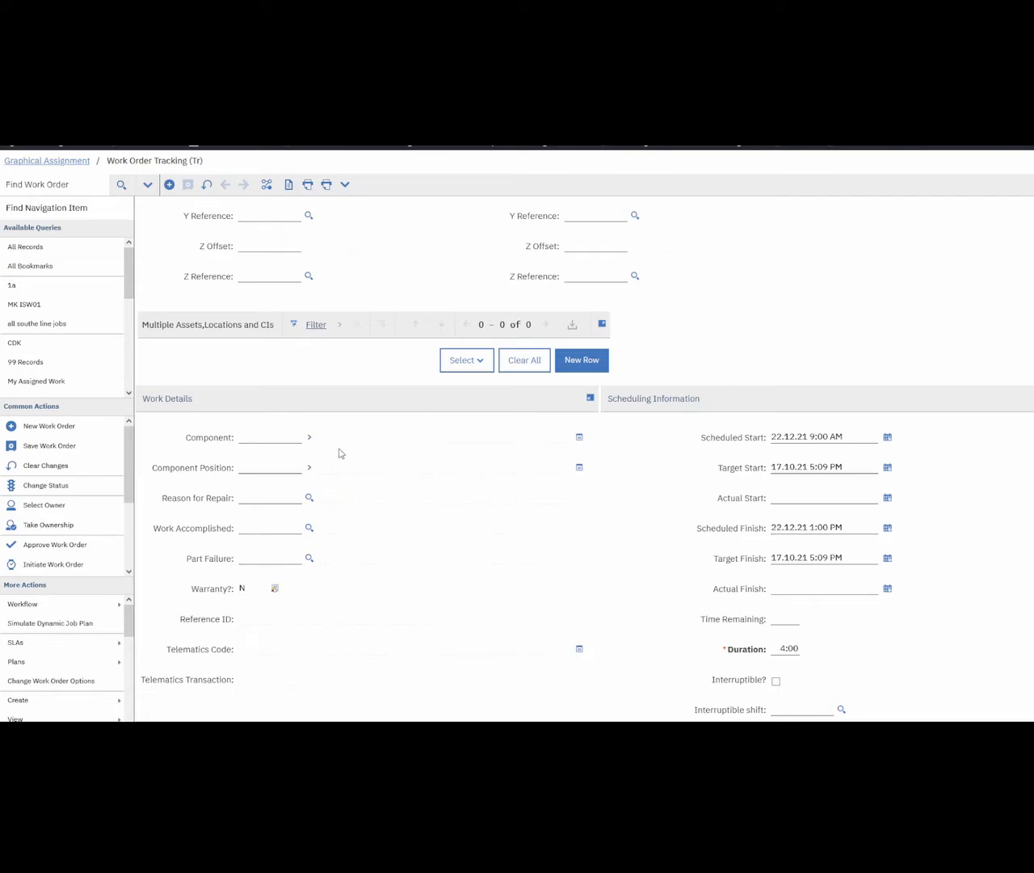
Check the scheduled start of the work order's assignment in its plans
{"action": "scroll", "coordinate": [339, 453], "scroll_direction": "up", "scroll_amount": 15}
{"action": "left_click", "coordinate": [272, 209]}
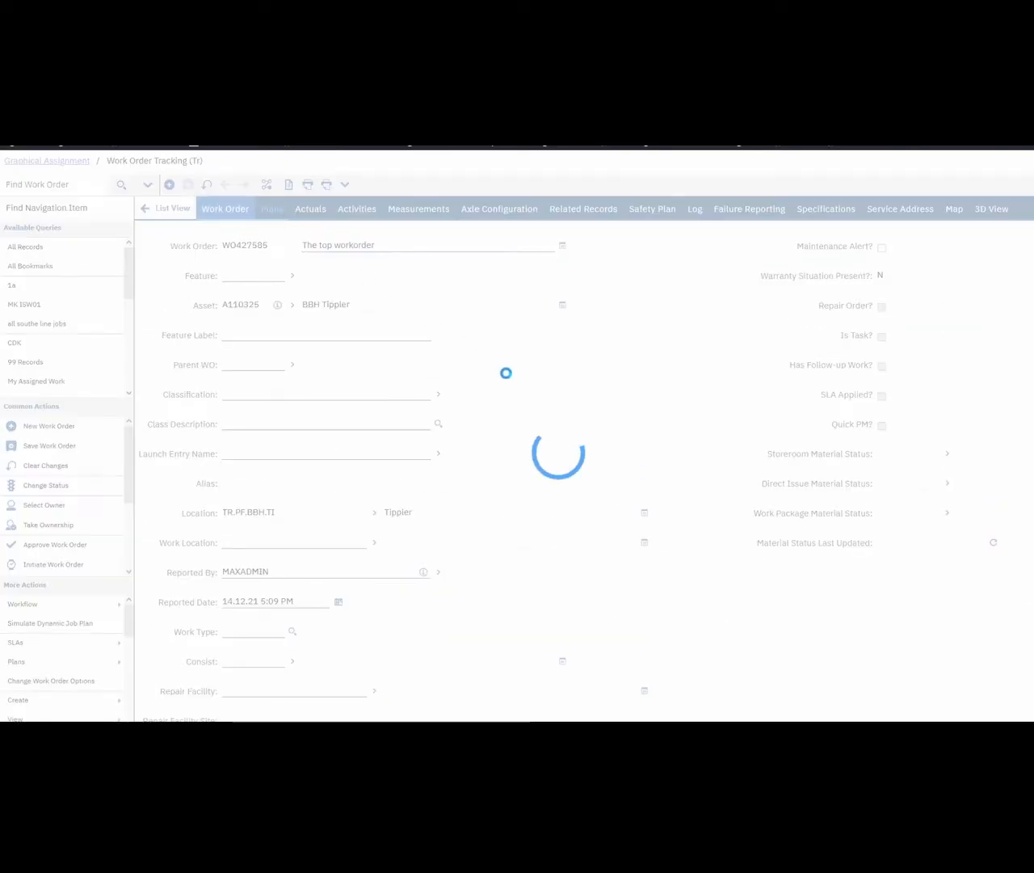
{"action": "scroll", "coordinate": [495, 490], "scroll_direction": "down", "scroll_amount": 3}
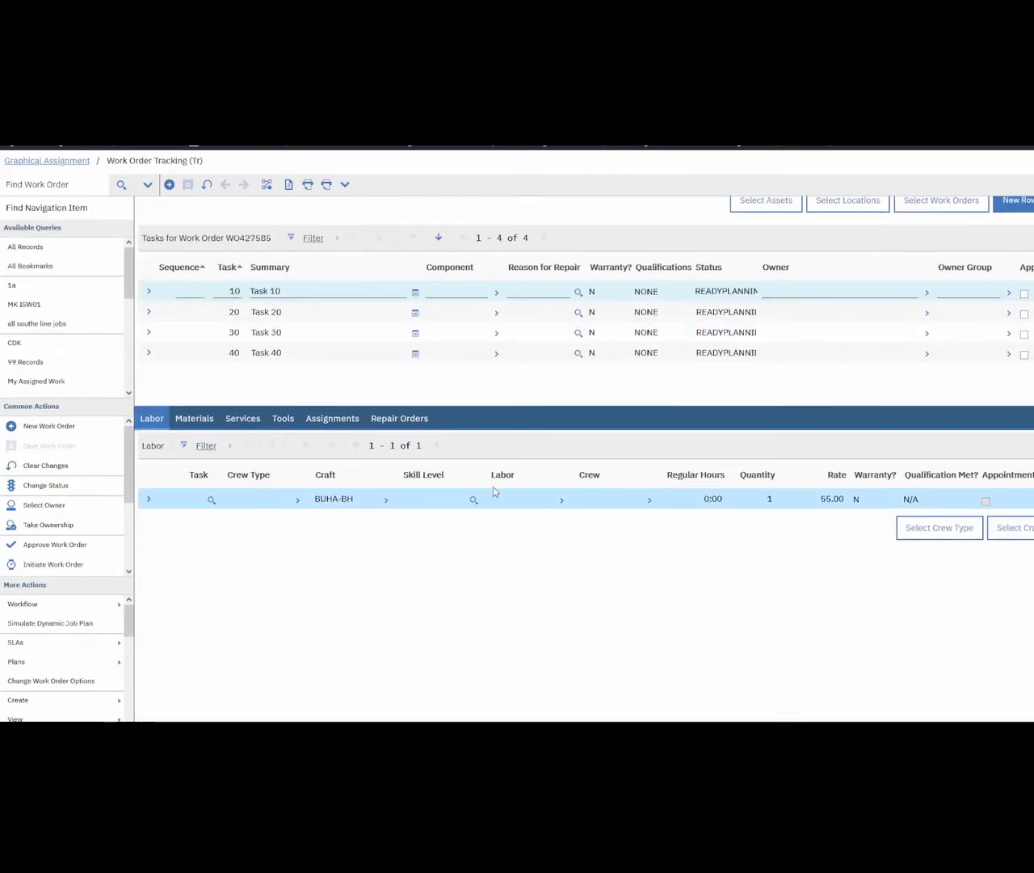
{"action": "left_click", "coordinate": [343, 419]}
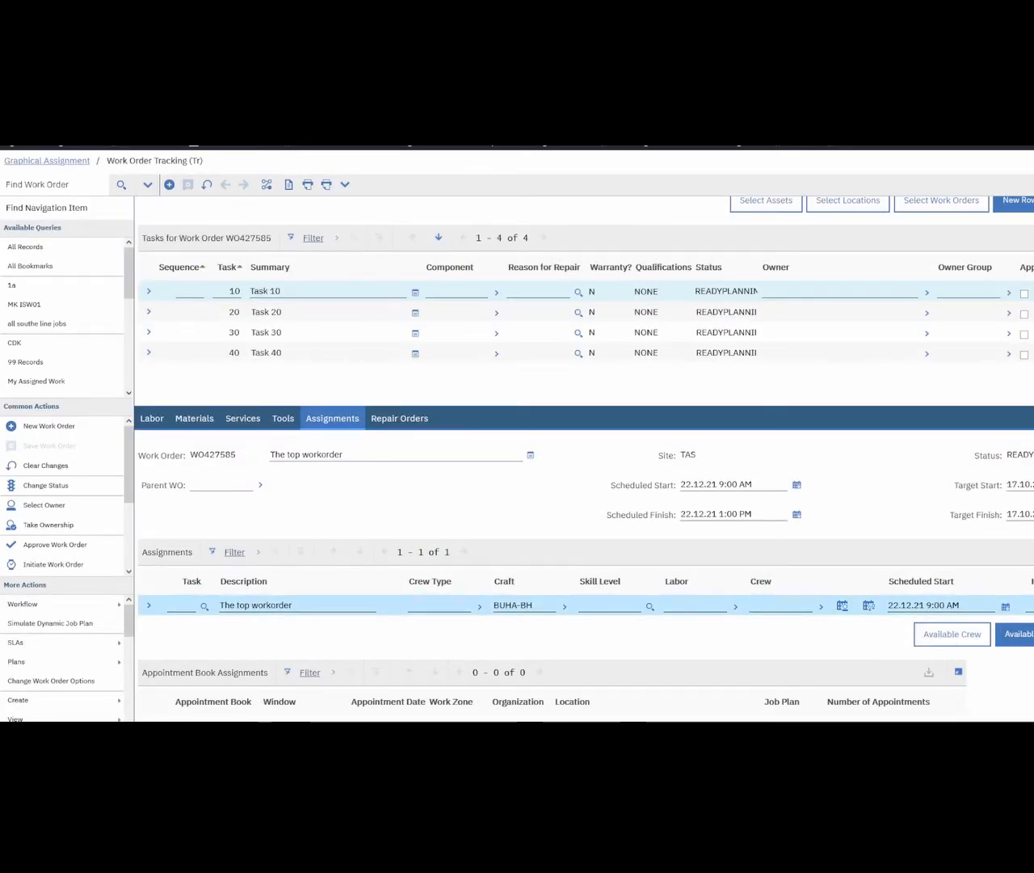
{"action": "left_click", "coordinate": [922, 609]}
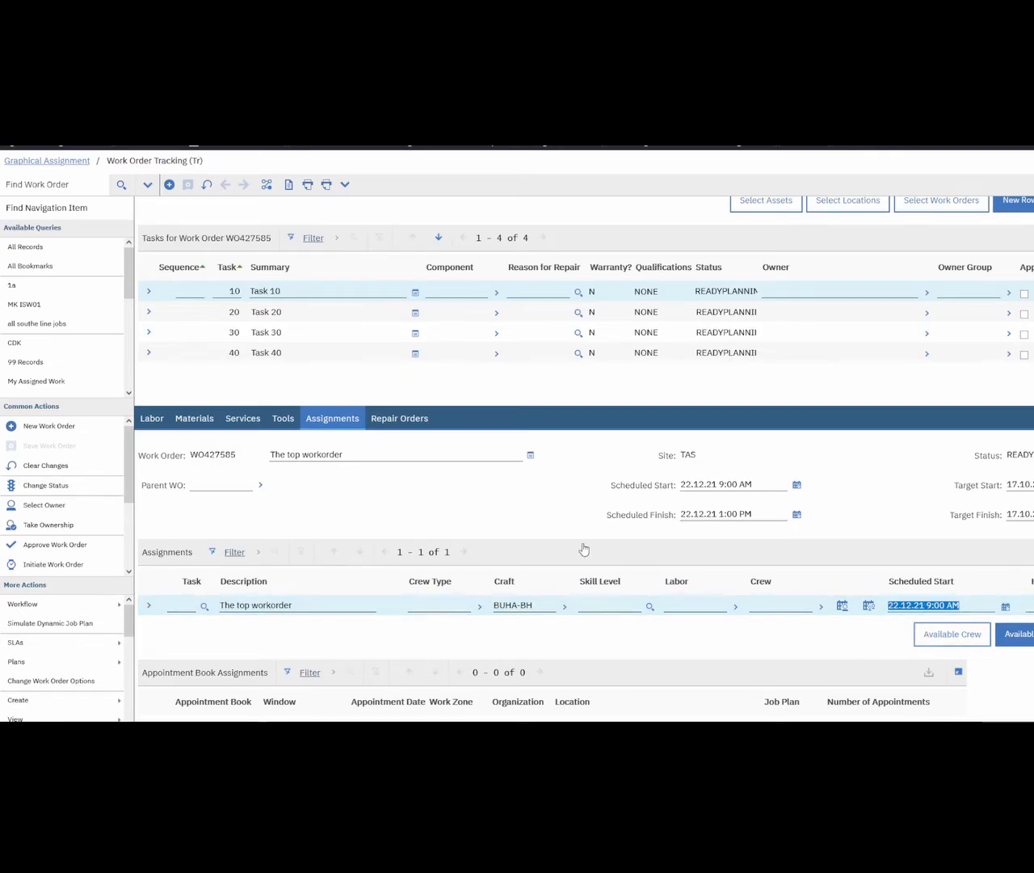
Expand Task 10 in the work order's plans and examine its scheduled start and other scheduling information
{"action": "scroll", "coordinate": [479, 376], "scroll_direction": "up", "scroll_amount": 1}
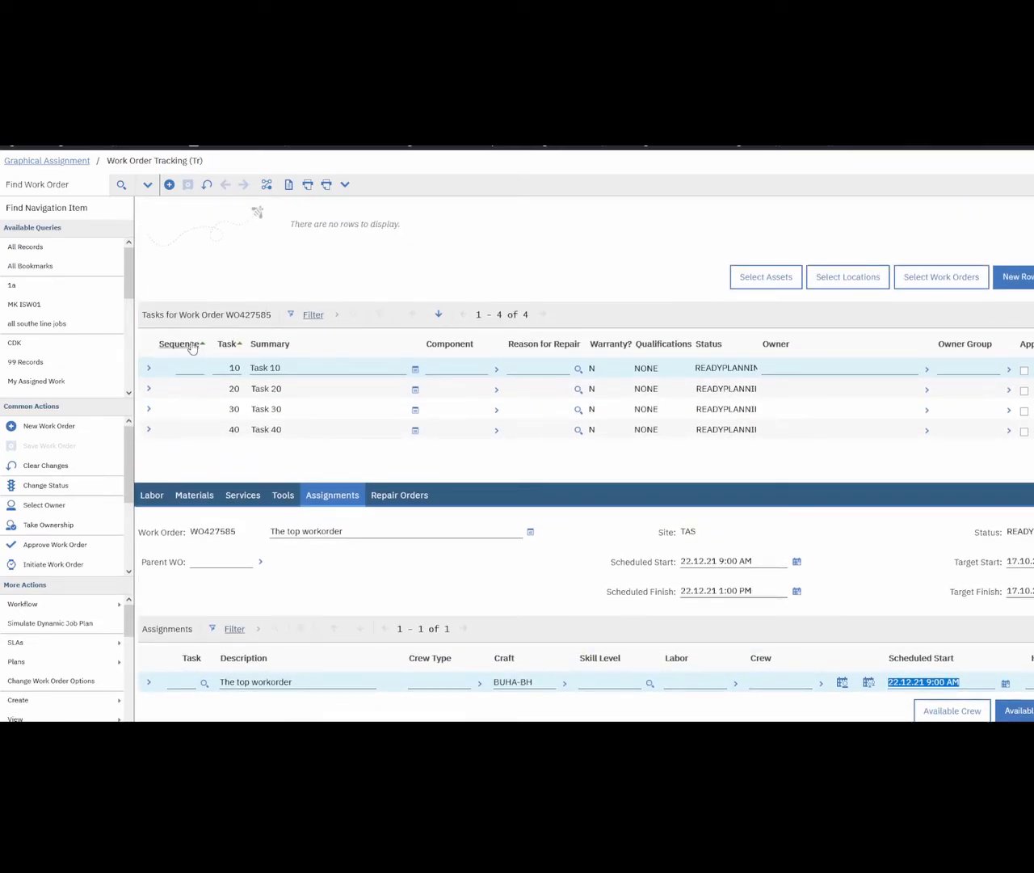
{"action": "left_click_drag", "start_coordinate": [143, 315], "coordinate": [272, 322]}
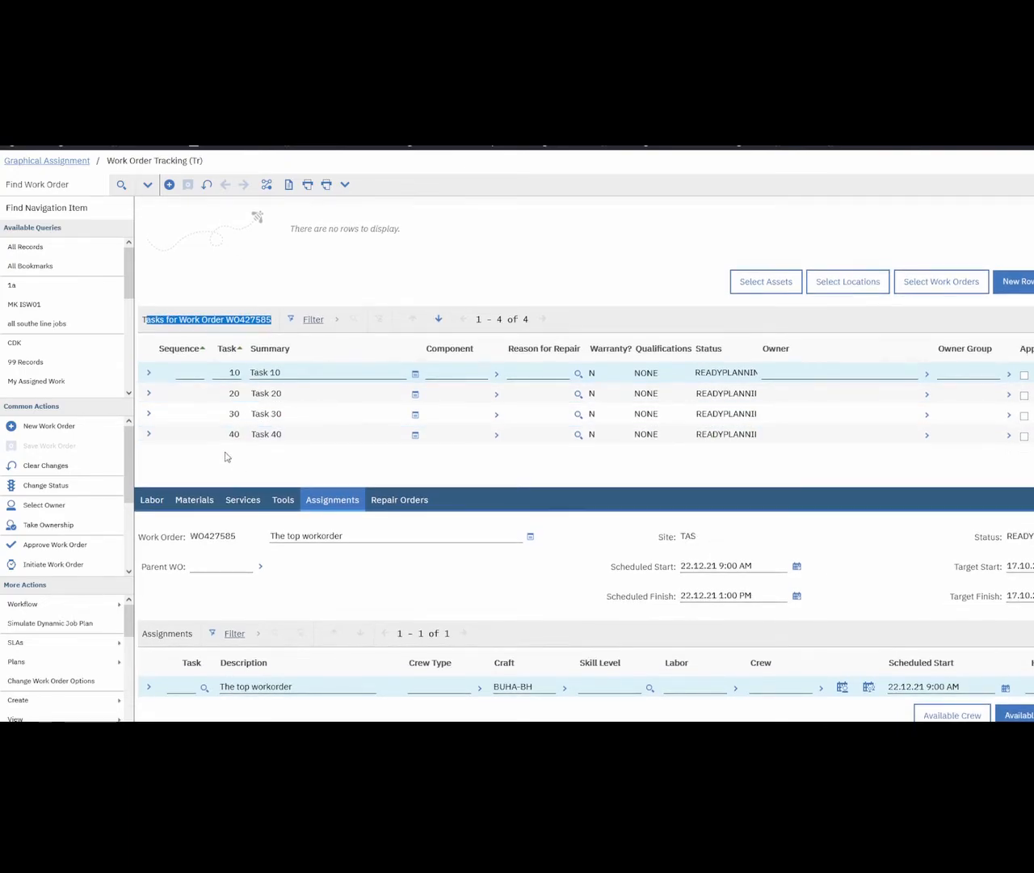
{"action": "left_click", "coordinate": [149, 372]}
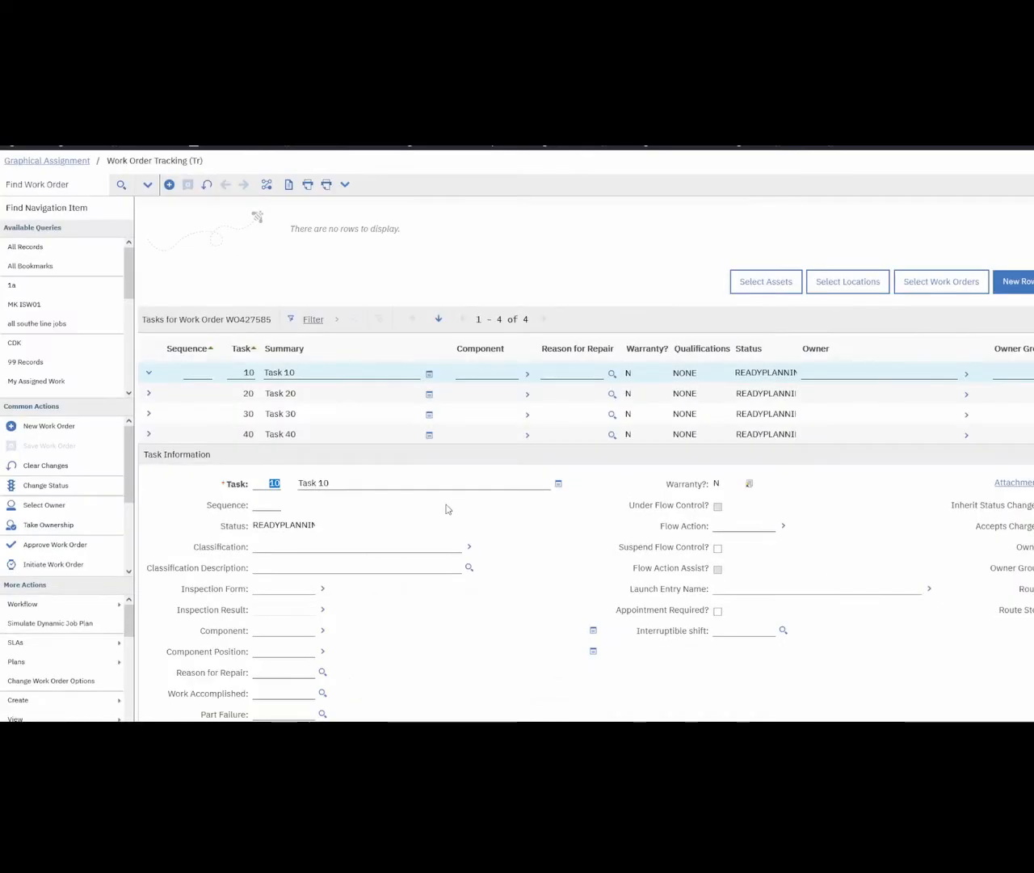
{"action": "scroll", "coordinate": [418, 490], "scroll_direction": "down", "scroll_amount": 1}
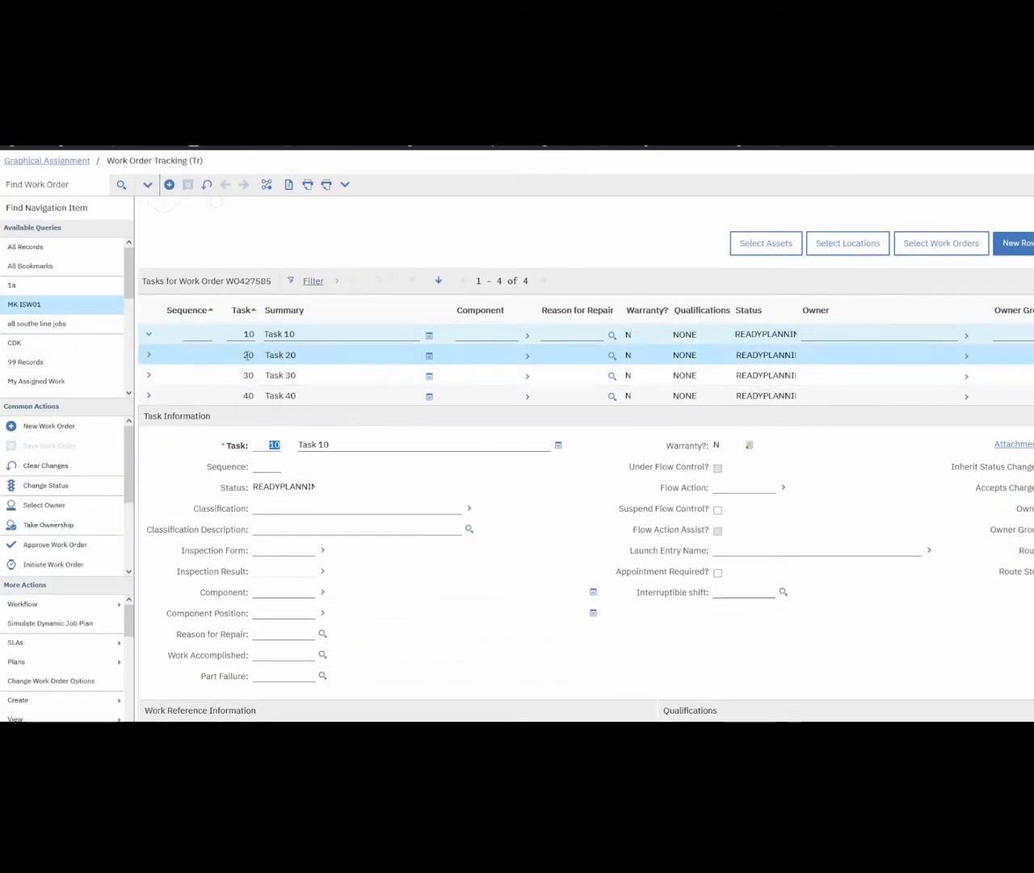
{"action": "scroll", "coordinate": [432, 475], "scroll_direction": "down", "scroll_amount": 3}
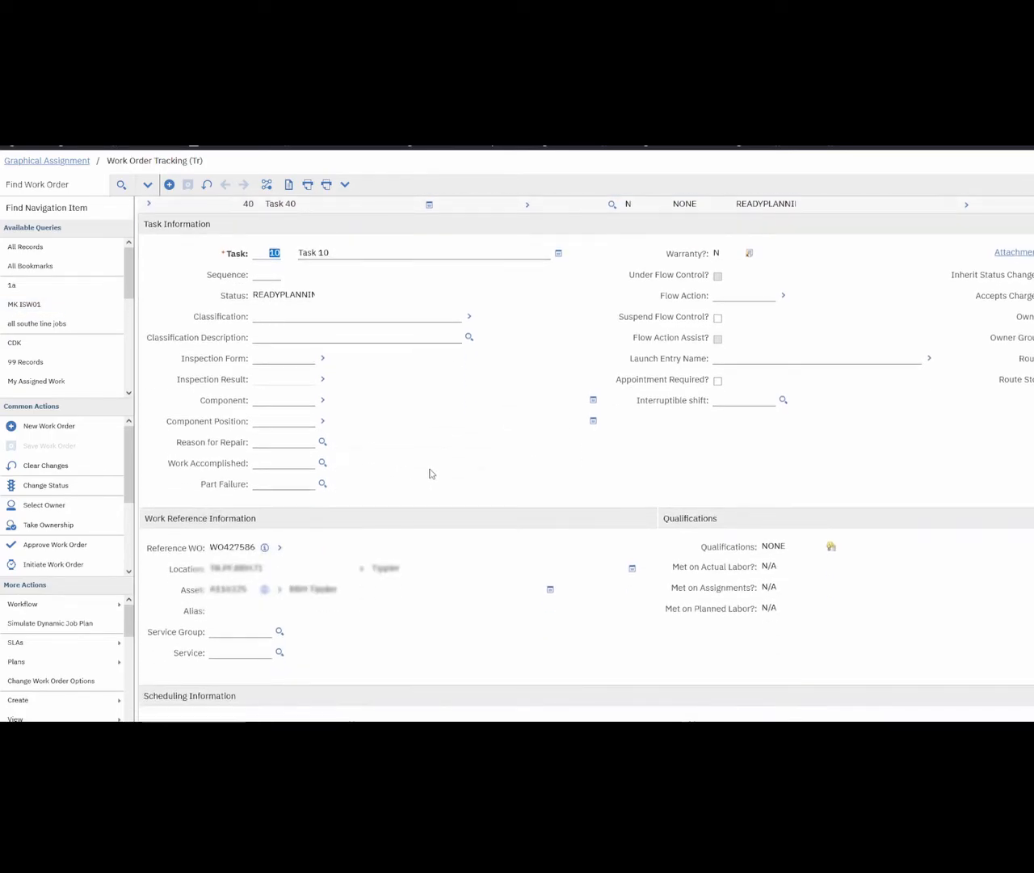
{"action": "scroll", "coordinate": [430, 474], "scroll_direction": "down", "scroll_amount": 3}
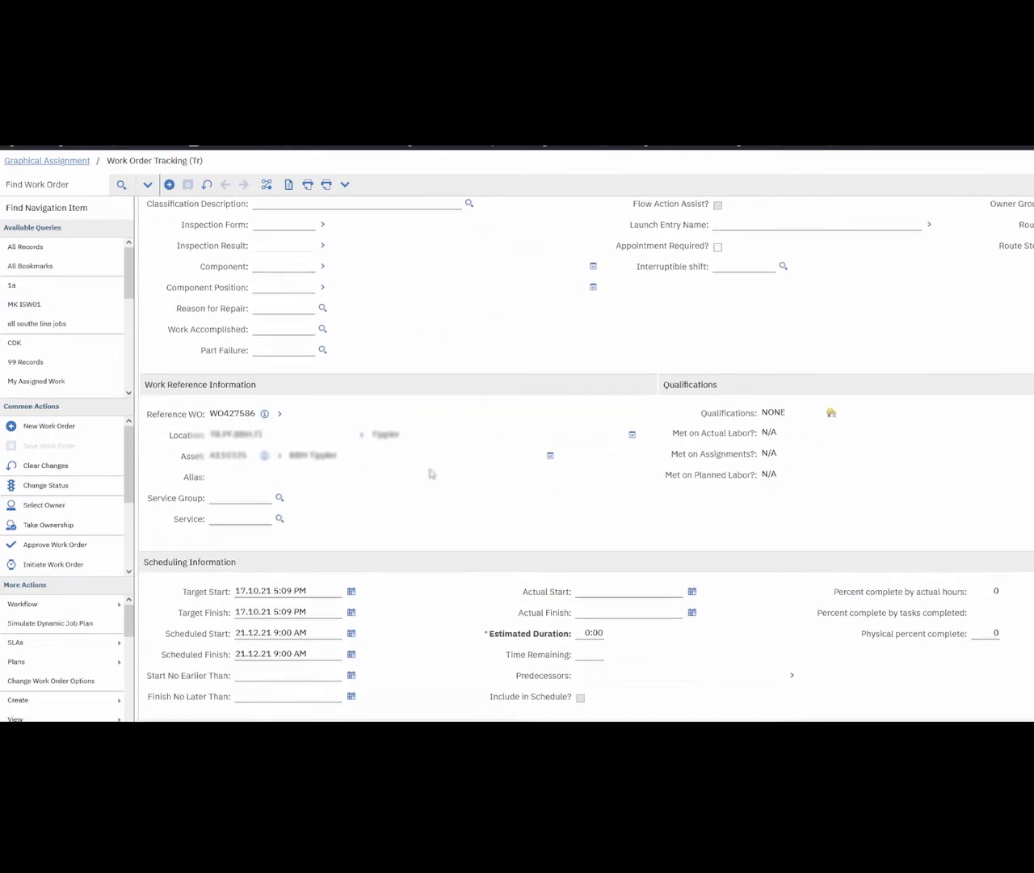
{"action": "scroll", "coordinate": [431, 473], "scroll_direction": "down", "scroll_amount": 1}
{"action": "triple_click", "coordinate": [318, 574]}
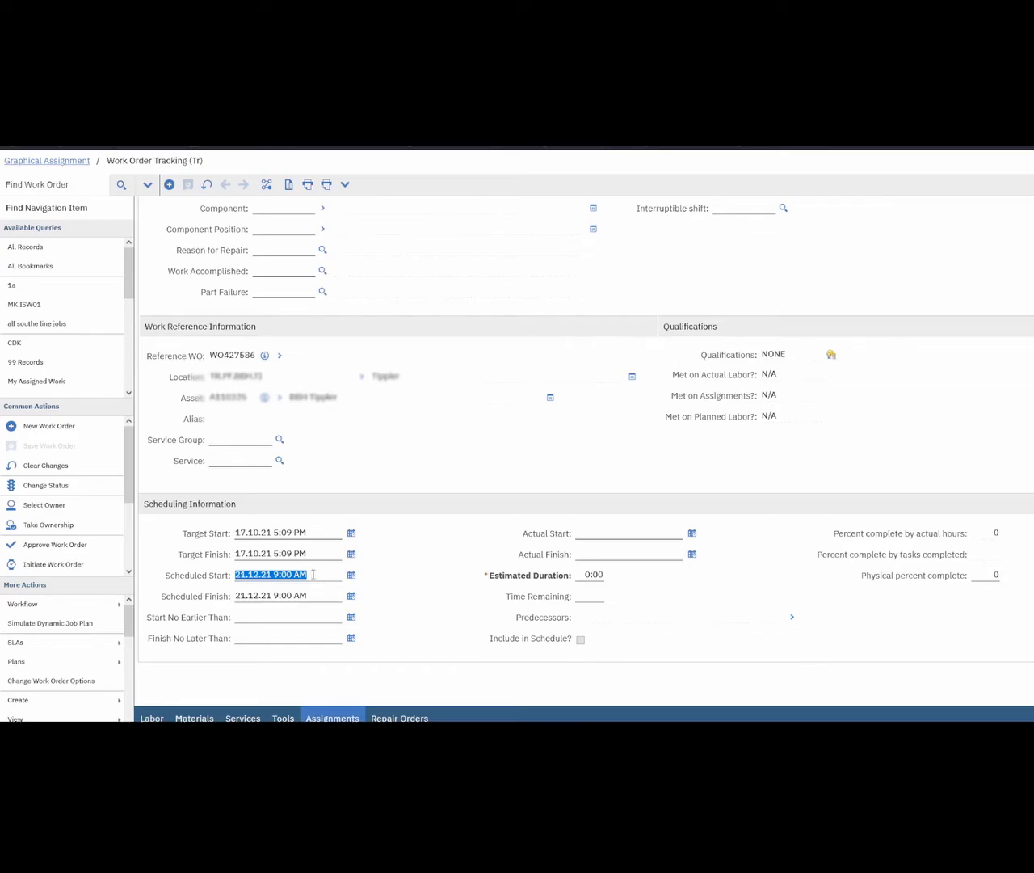
{"action": "scroll", "coordinate": [341, 283], "scroll_direction": "up", "scroll_amount": 4}
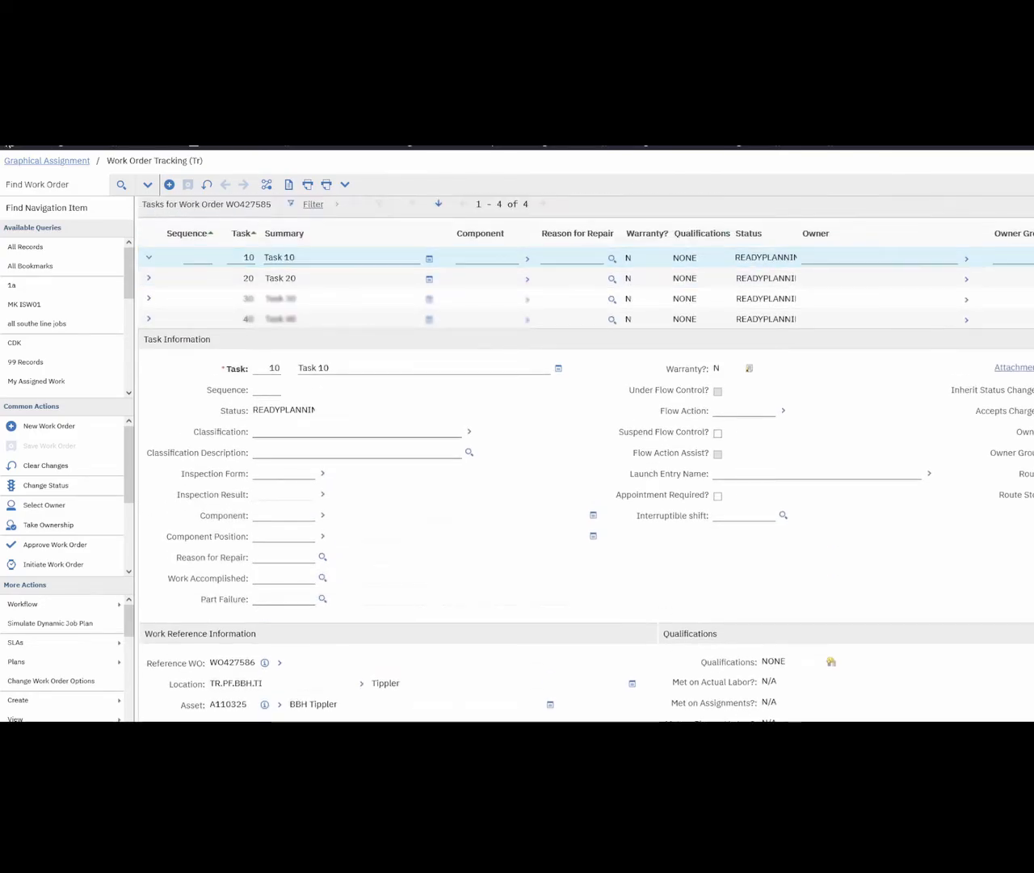
Leave the work order, switch to Graphical Scheduling, filter the schedules by the top work order's number and open the matching schedule
{"action": "left_click", "coordinate": [32, 160]}
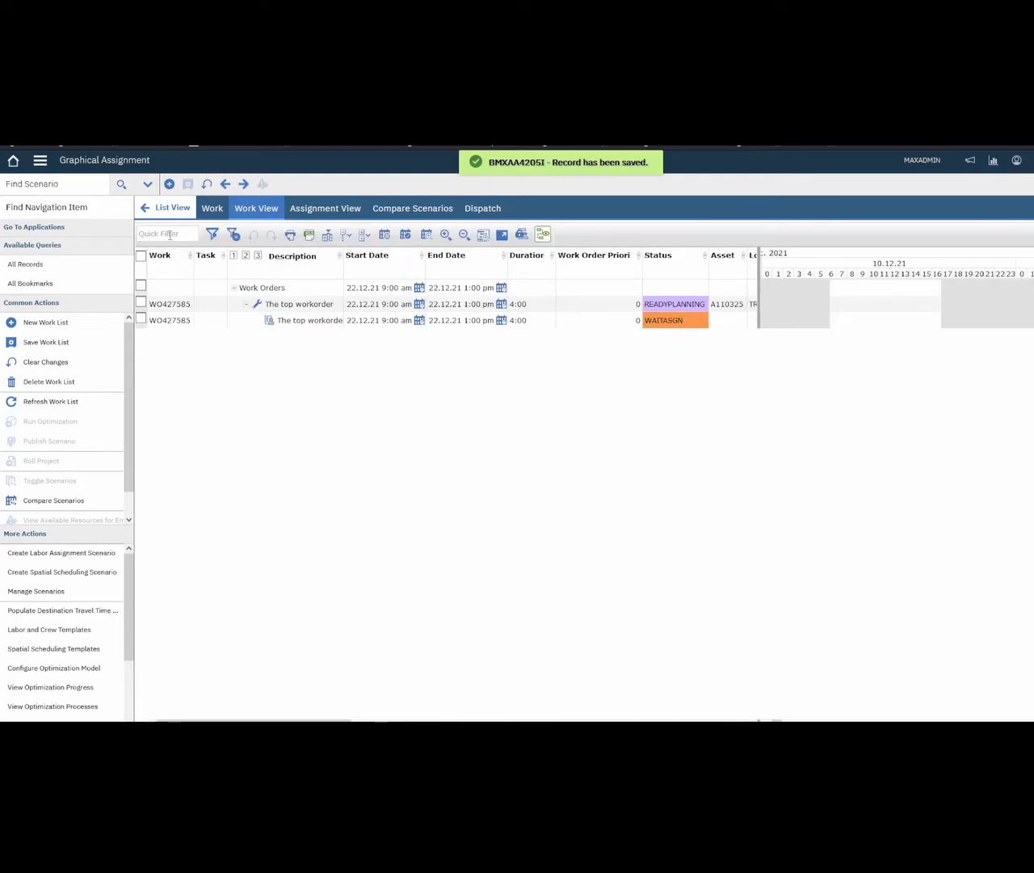
{"action": "left_click", "coordinate": [38, 163]}
{"action": "mouse_move", "coordinate": [113, 179]}
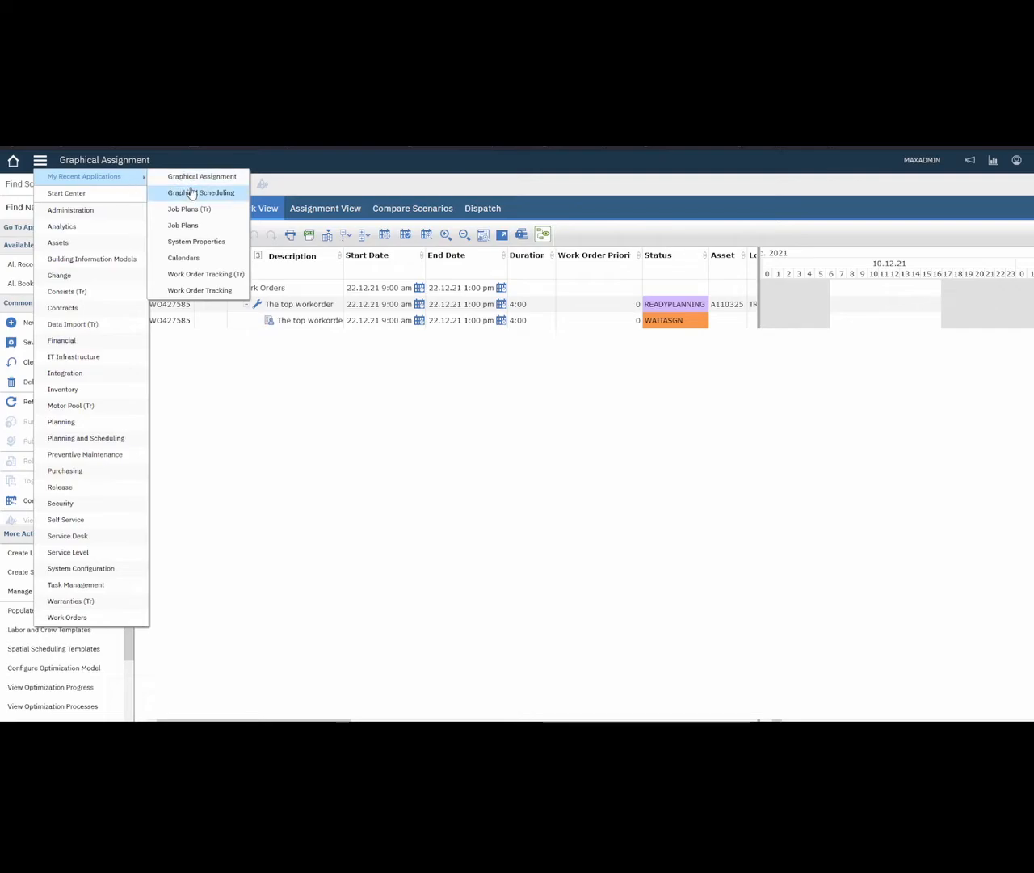
{"action": "left_click", "coordinate": [221, 193]}
{"action": "type", "text": "WO427585"}
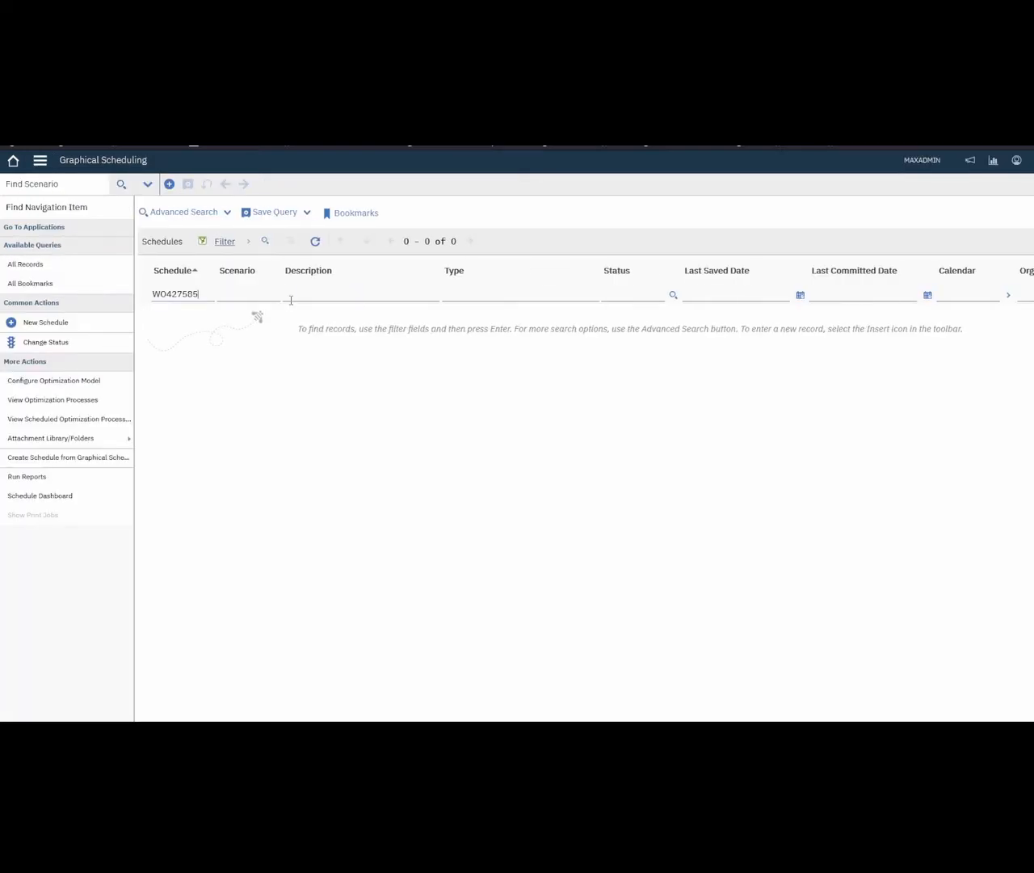
{"action": "key", "text": "Return"}
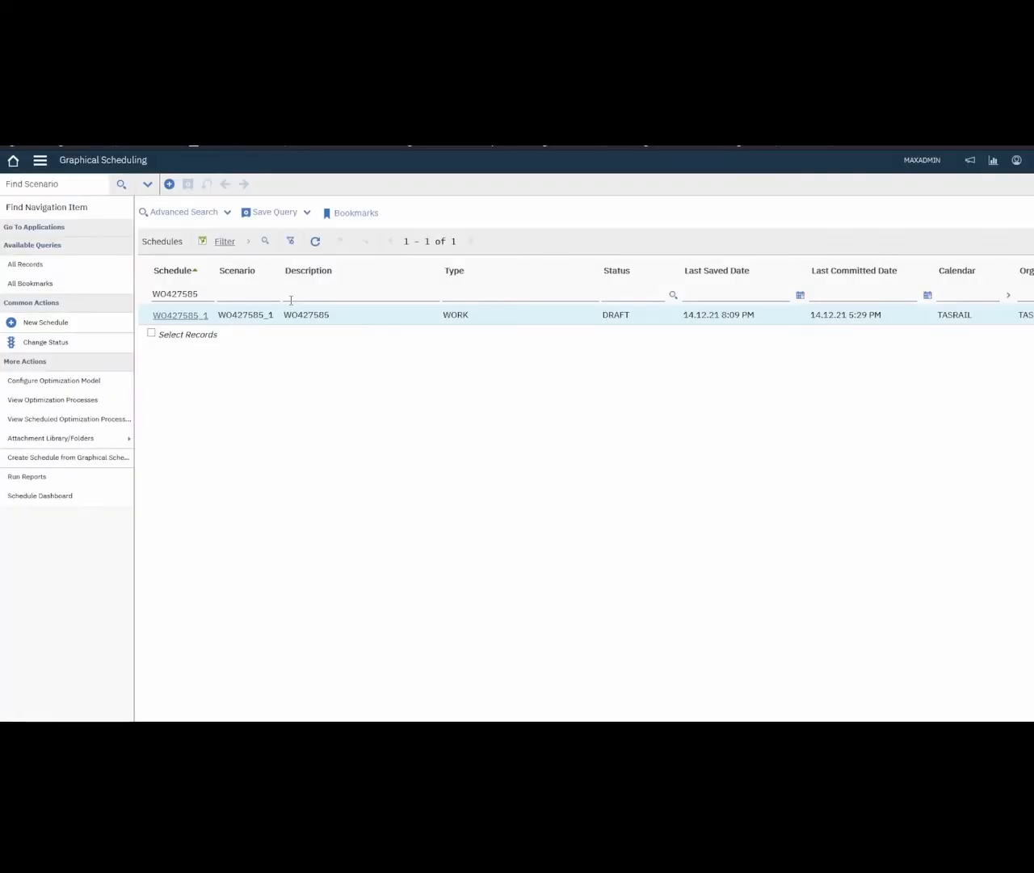
{"action": "left_click", "coordinate": [196, 315]}
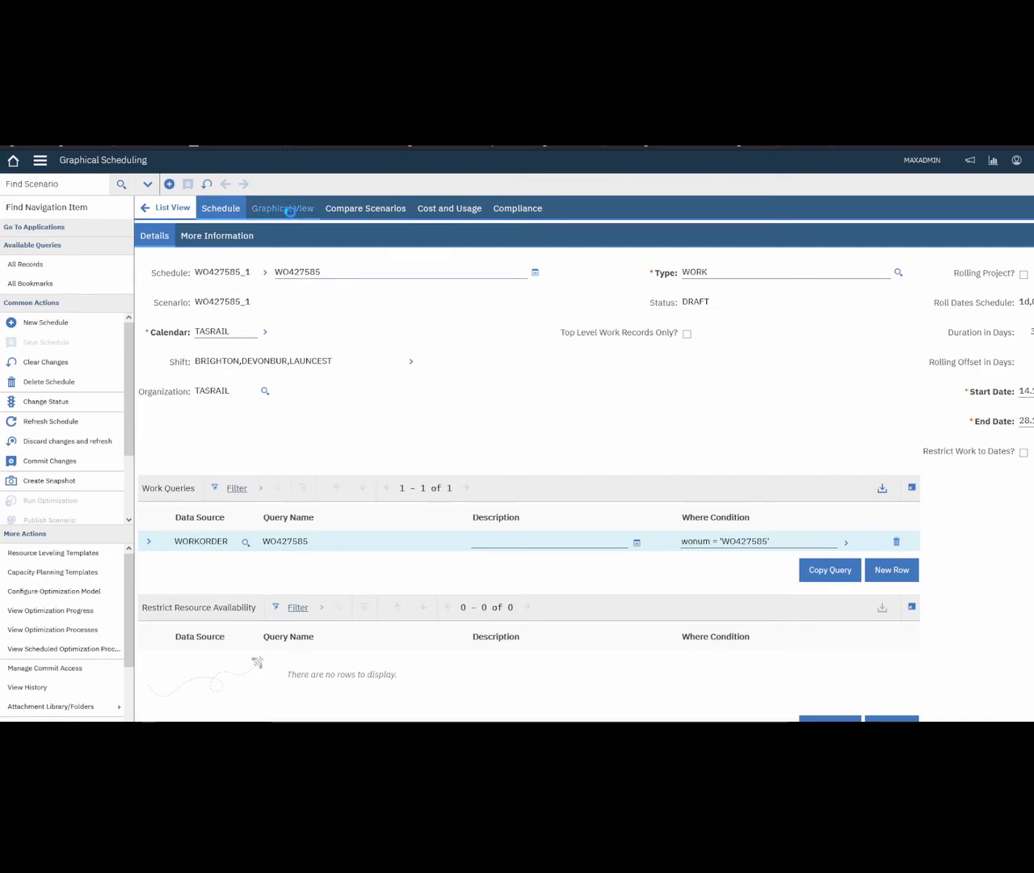
Show the schedule in Graphical View, refresh it and check the top work order's start date, end date and duration
{"action": "left_click", "coordinate": [287, 209]}
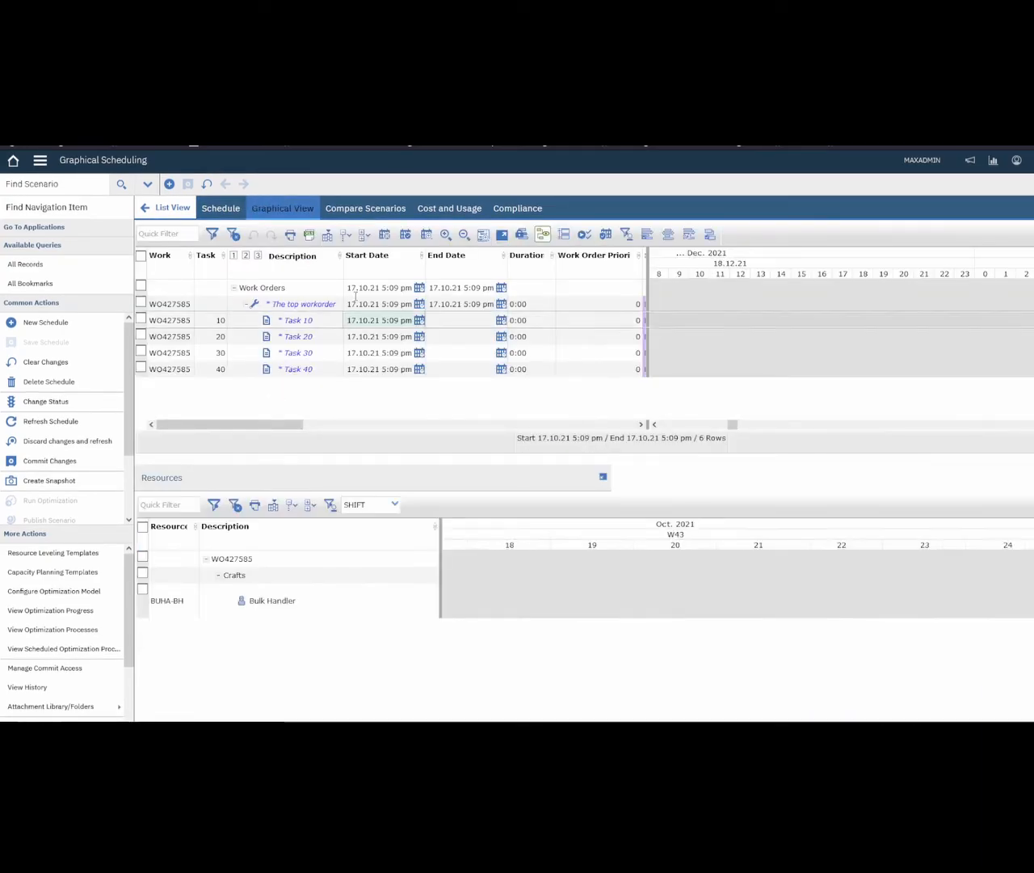
{"action": "left_click", "coordinate": [66, 421]}
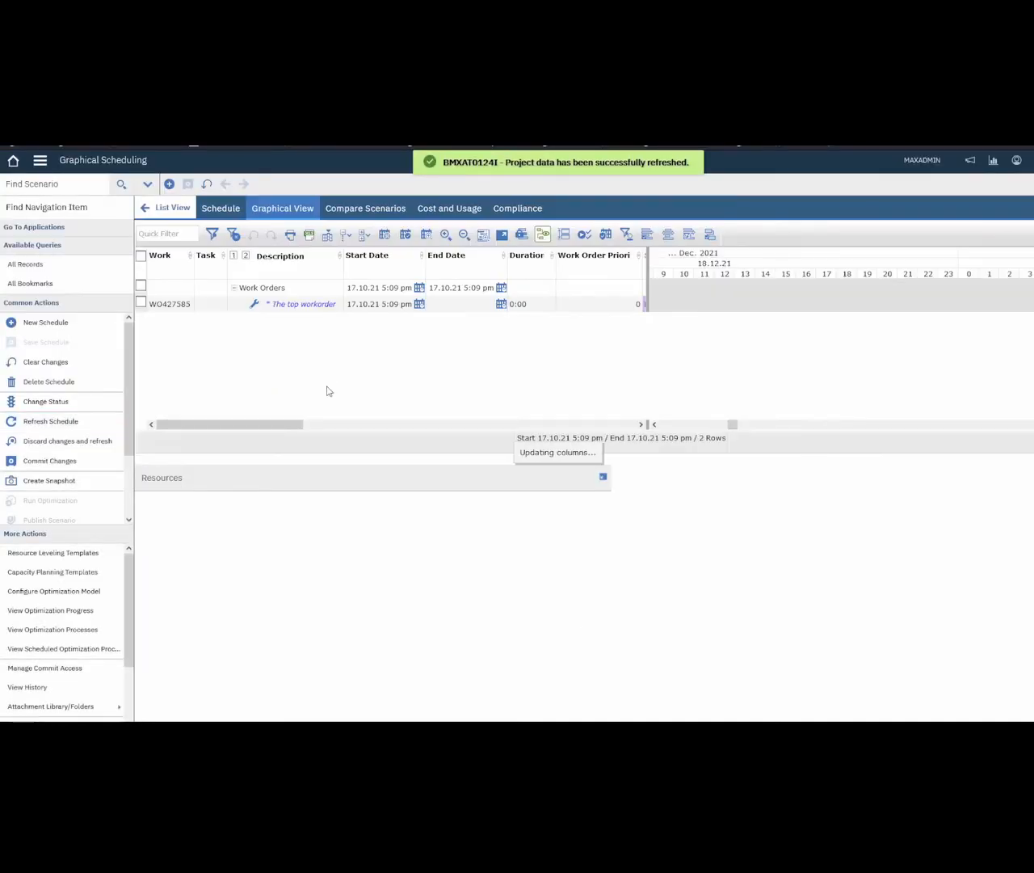
{"action": "left_click", "coordinate": [293, 303]}
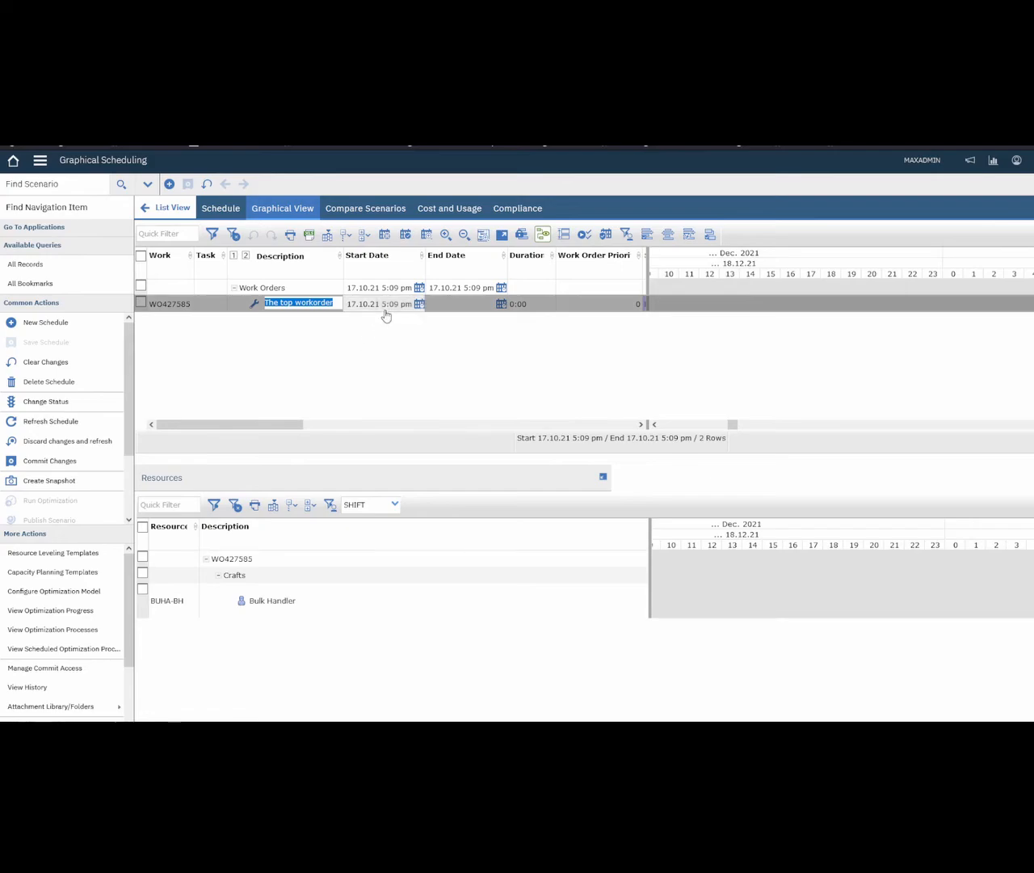
{"action": "key", "text": "Tab"}
{"action": "key", "text": "Tab"}
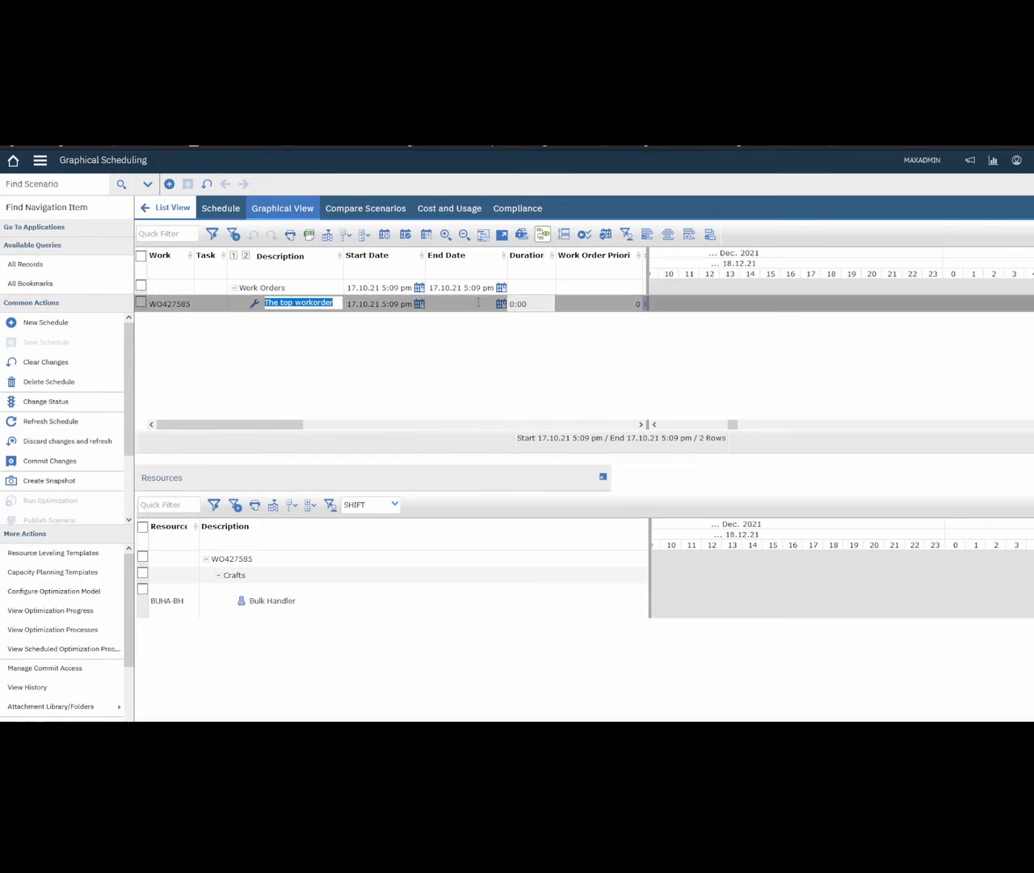
{"action": "left_click", "coordinate": [458, 305]}
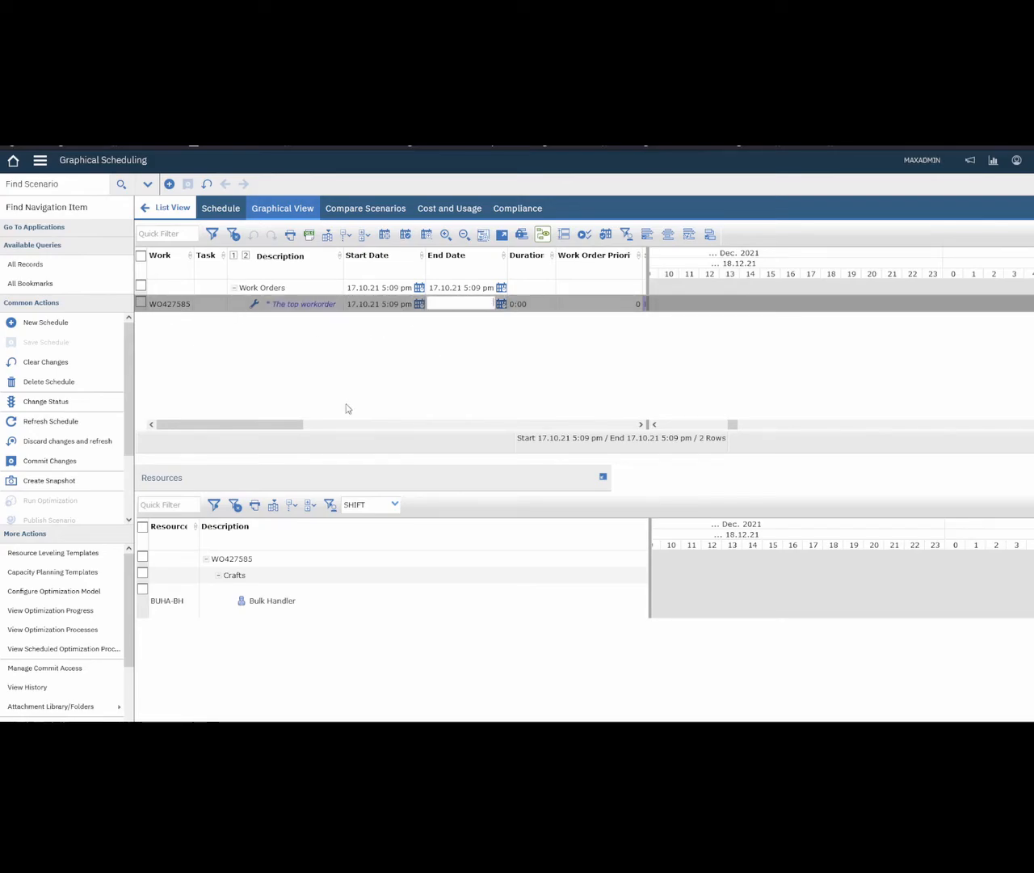
Discard the schedule's uncommitted changes and refresh all its data
{"action": "left_click", "coordinate": [78, 445]}
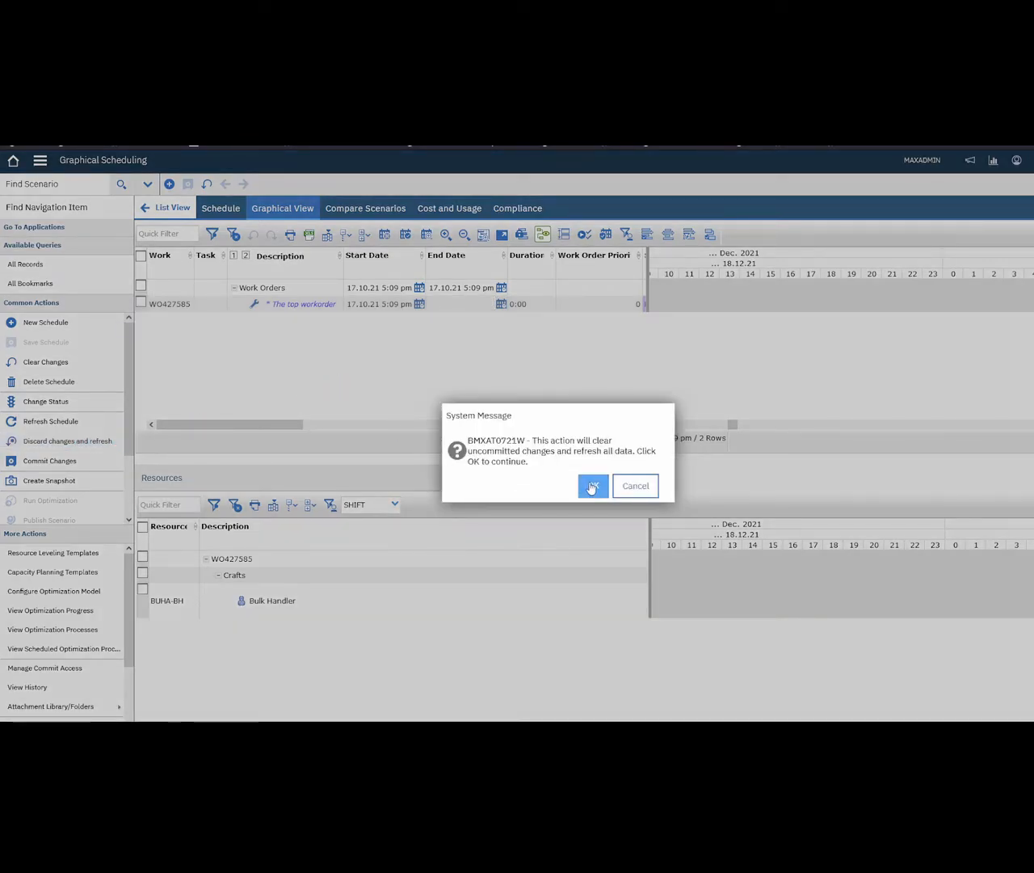
{"action": "left_click", "coordinate": [593, 484]}
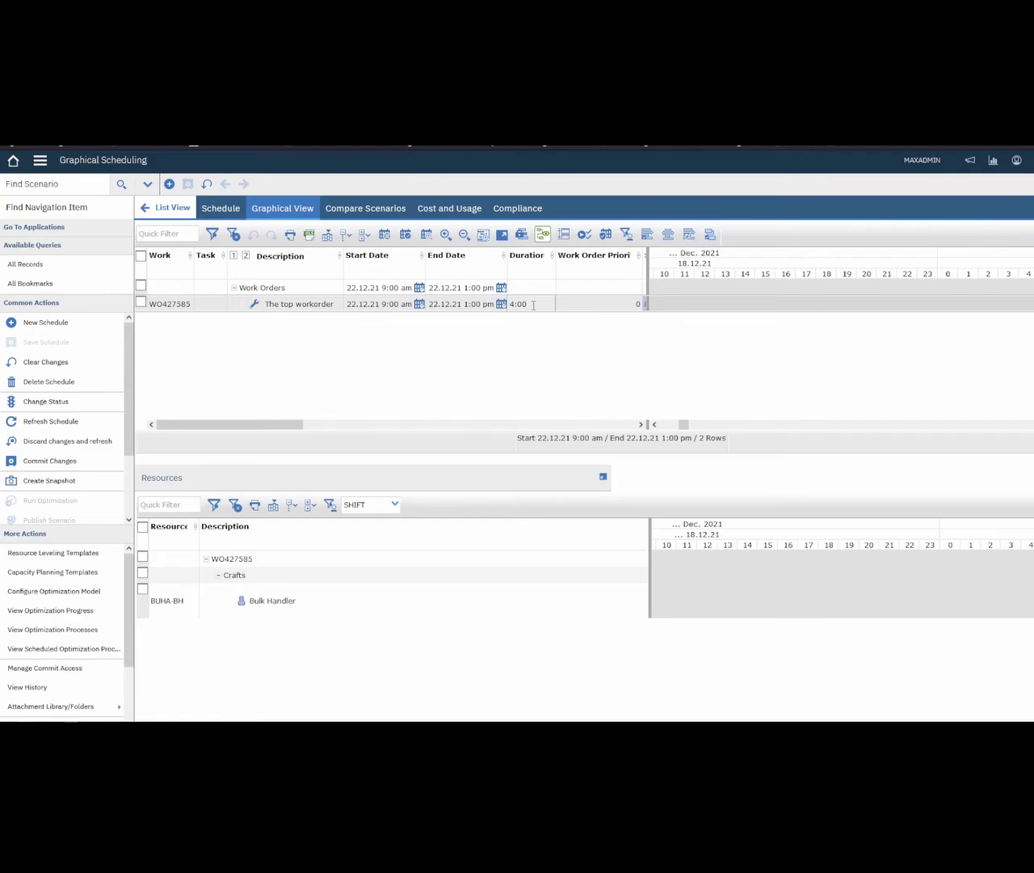
Return to the schedule's details and switch the Top Level Work Records Only option on and back off
{"action": "left_click", "coordinate": [221, 209]}
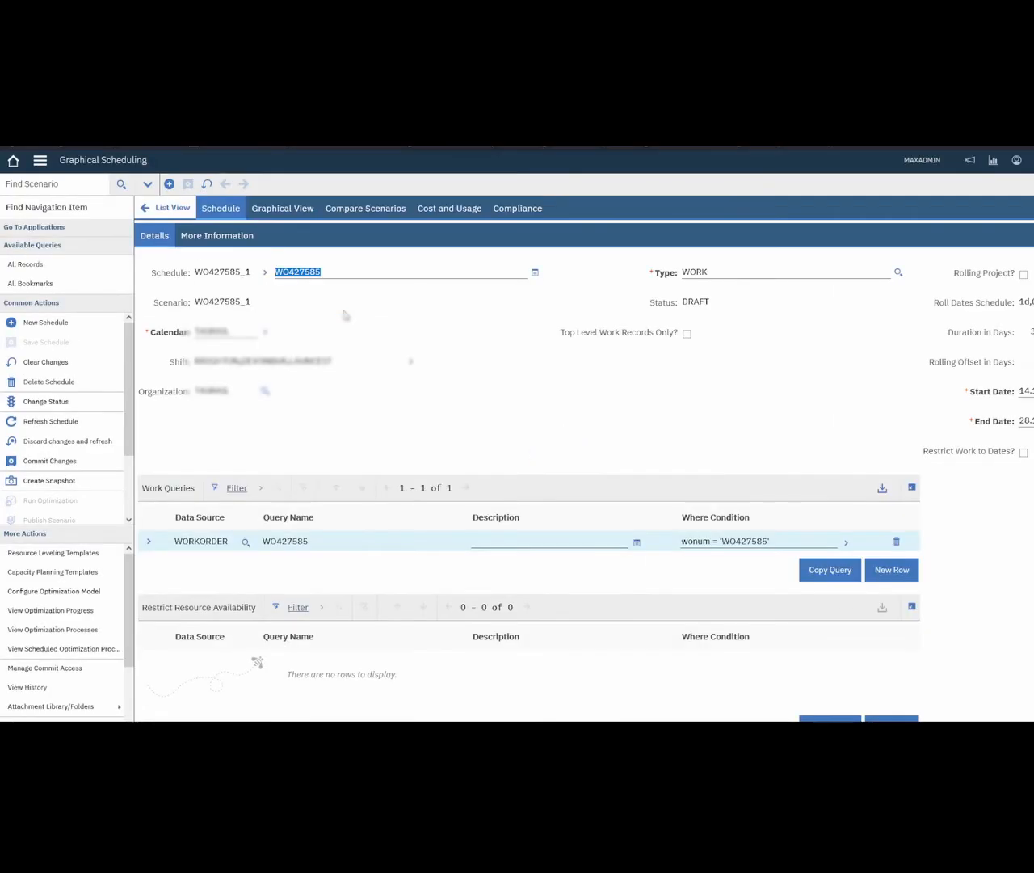
{"action": "left_click_drag", "start_coordinate": [563, 333], "coordinate": [665, 342]}
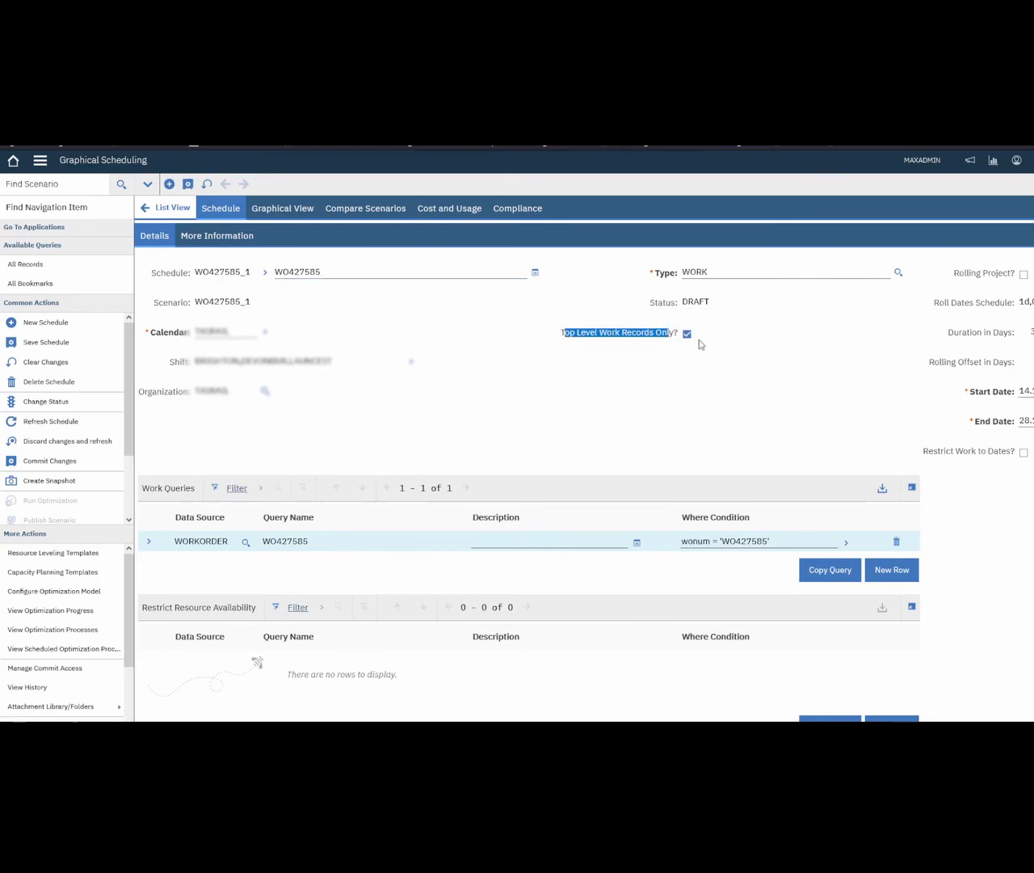
{"action": "left_click", "coordinate": [687, 334]}
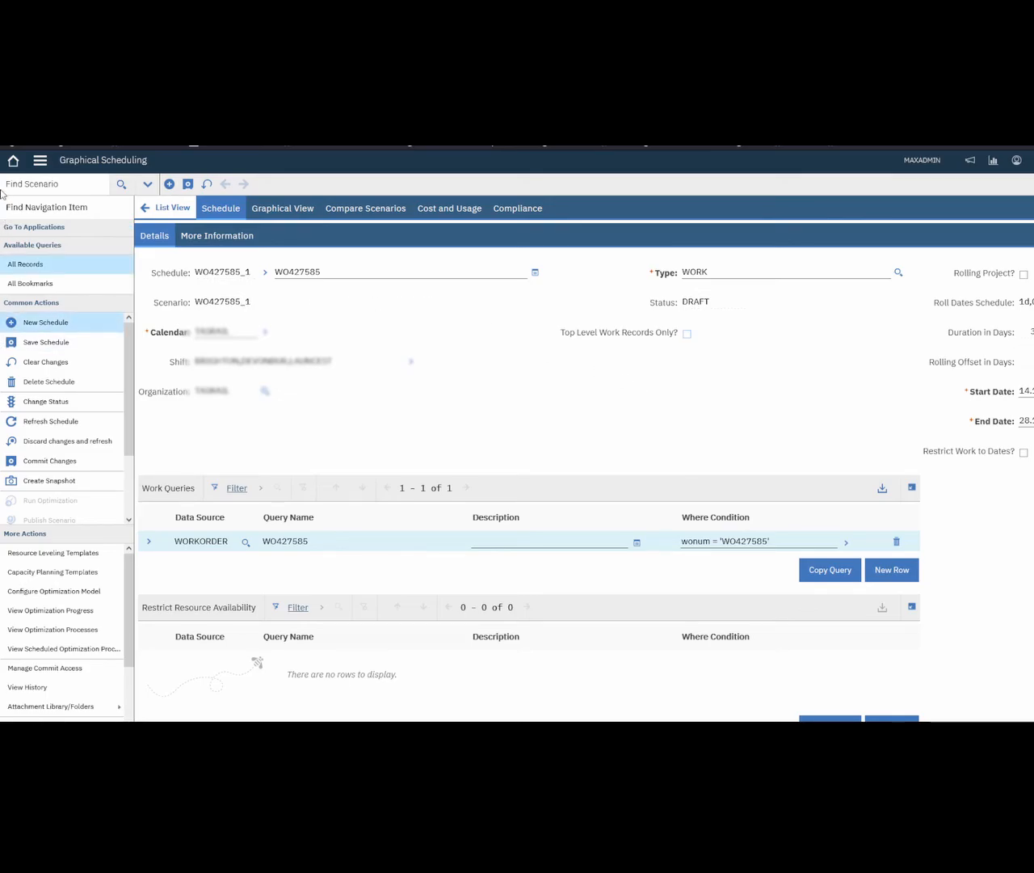
Switch to Job Plans (Tr) and open the first job plan, A Service THGY Coal Wagon
{"action": "left_click", "coordinate": [40, 160]}
{"action": "mouse_move", "coordinate": [135, 508]}
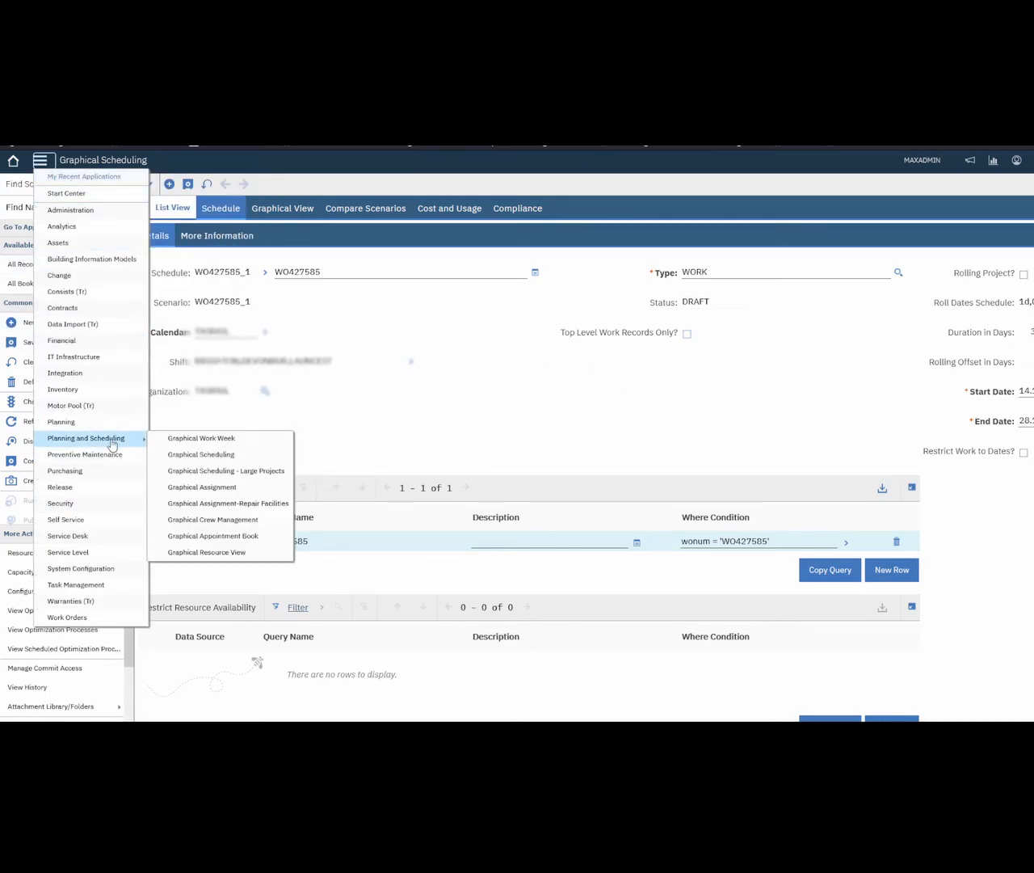
{"action": "mouse_move", "coordinate": [121, 421]}
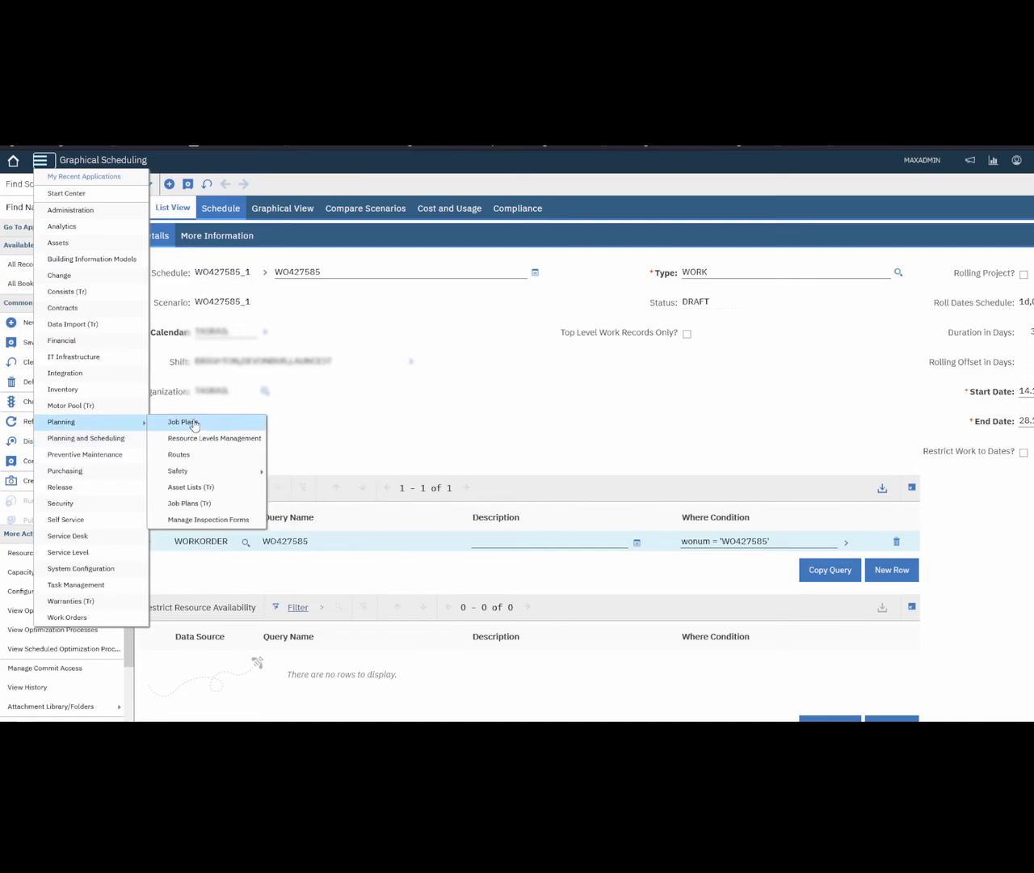
{"action": "left_click", "coordinate": [198, 503]}
{"action": "left_click", "coordinate": [558, 480]}
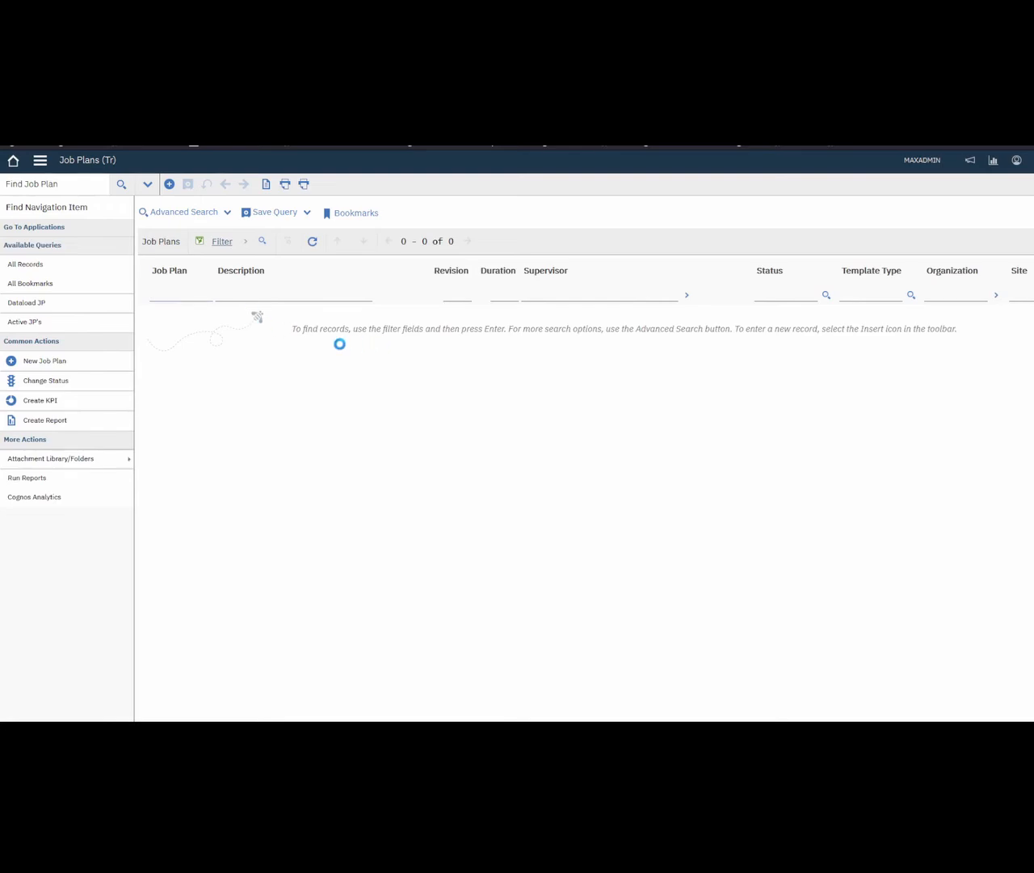
{"action": "left_click", "coordinate": [171, 316]}
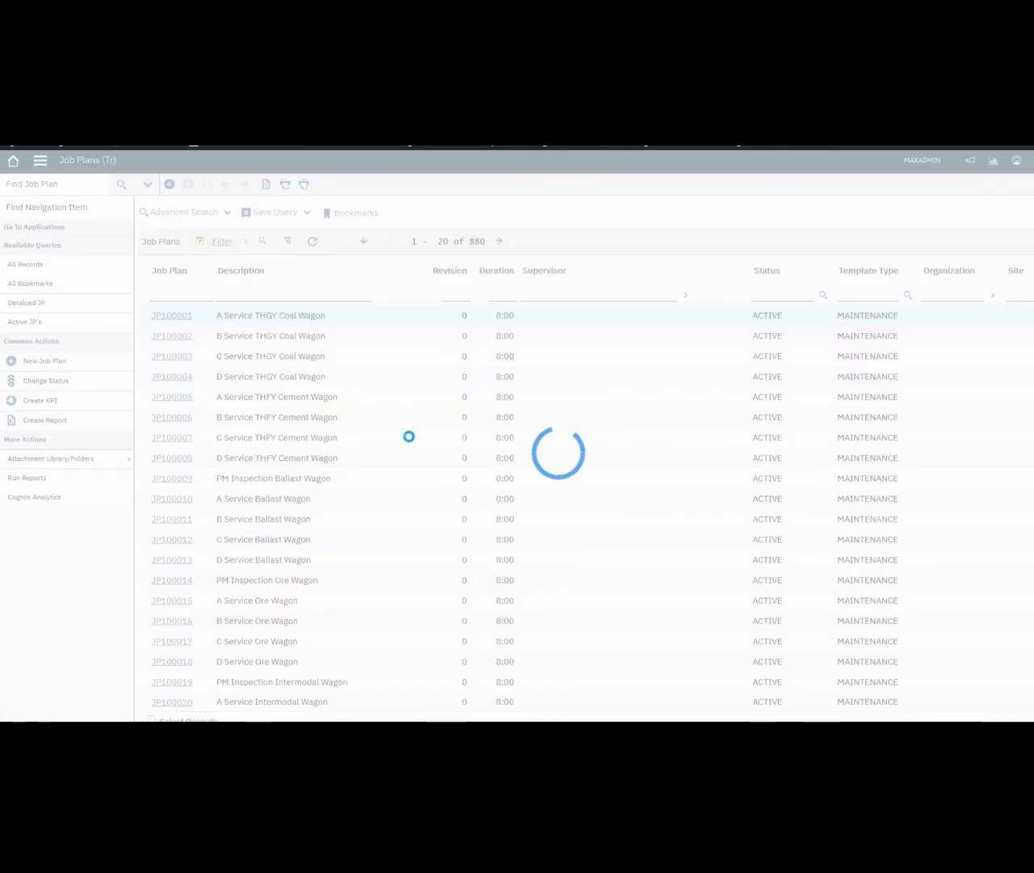
Check the Include Tasks in Schedule option in the job plan's details
{"action": "scroll", "coordinate": [700, 477], "scroll_direction": "down", "scroll_amount": 2}
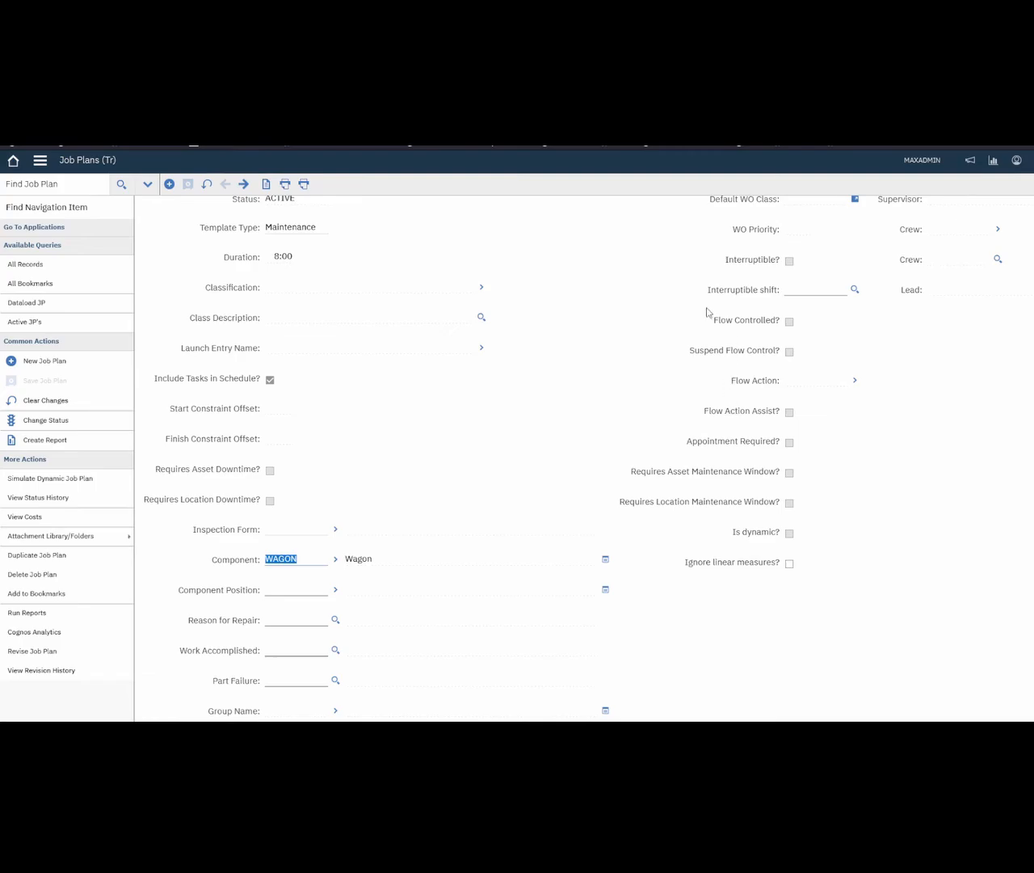
{"action": "scroll", "coordinate": [673, 401], "scroll_direction": "down", "scroll_amount": 3}
{"action": "scroll", "coordinate": [673, 402], "scroll_direction": "up", "scroll_amount": 3}
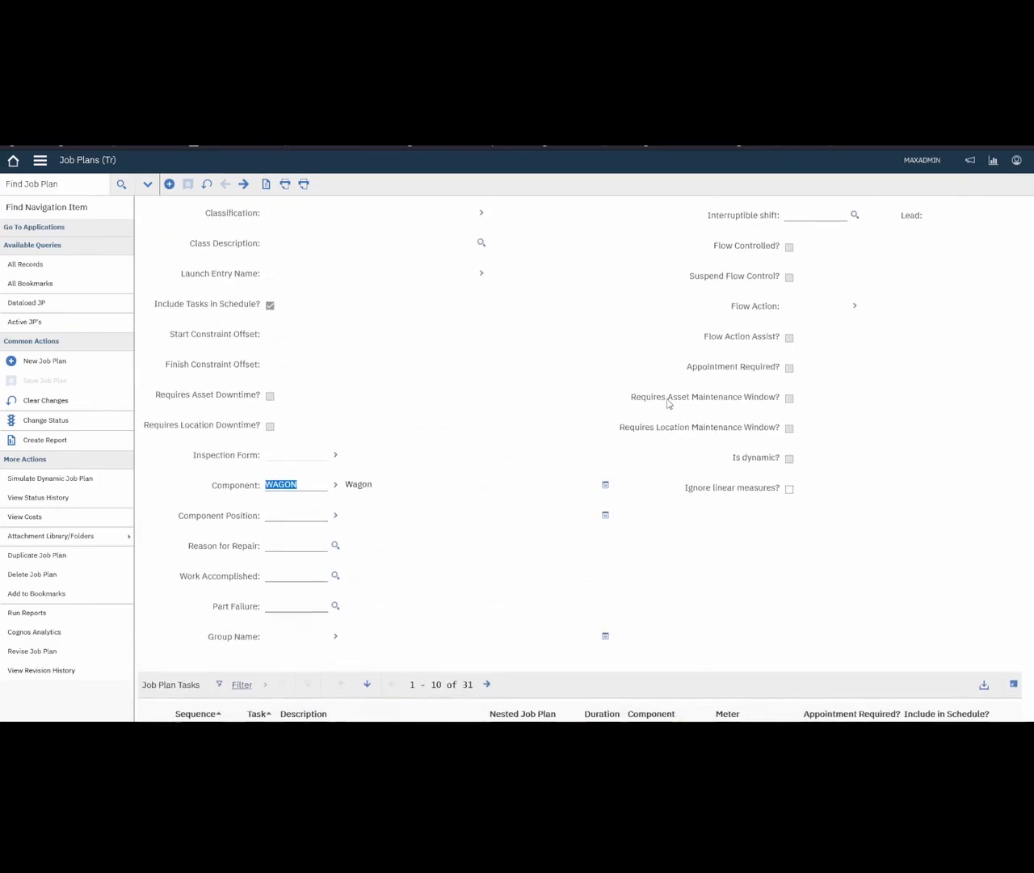
{"action": "left_click_drag", "start_coordinate": [155, 380], "coordinate": [270, 374]}
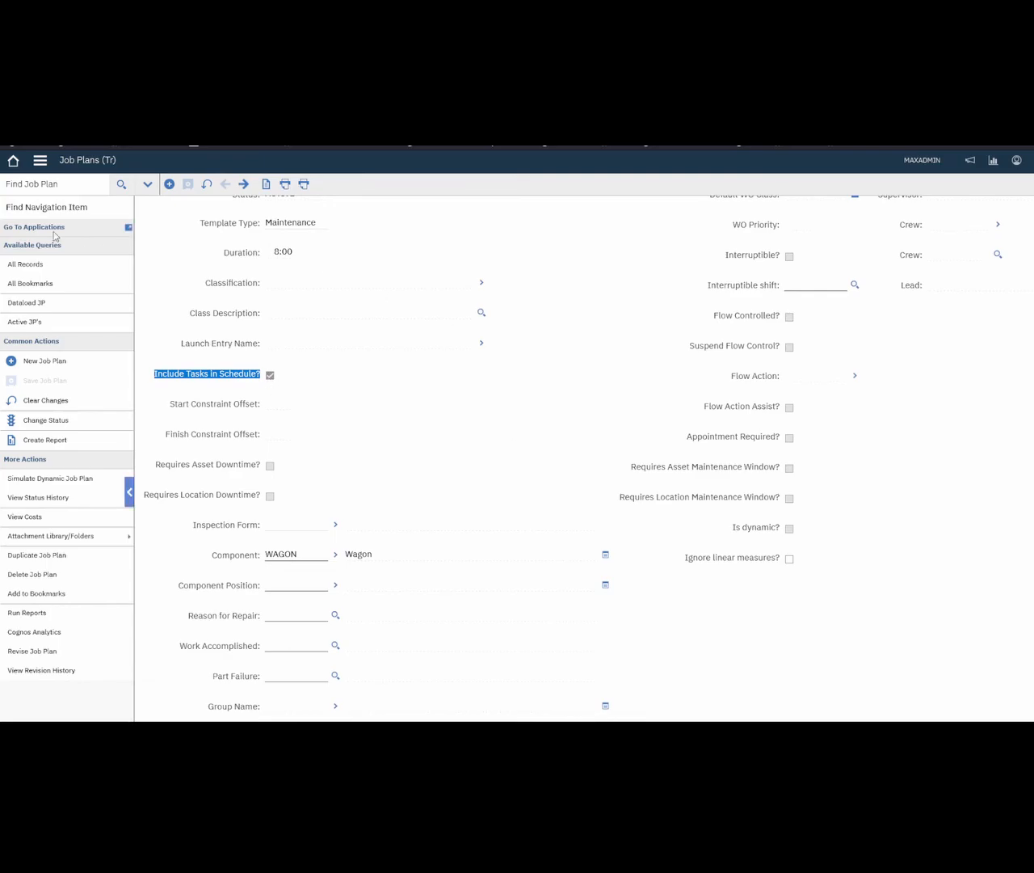
Leave the job plan and switch to Graphical Assignment
{"action": "left_click", "coordinate": [39, 165]}
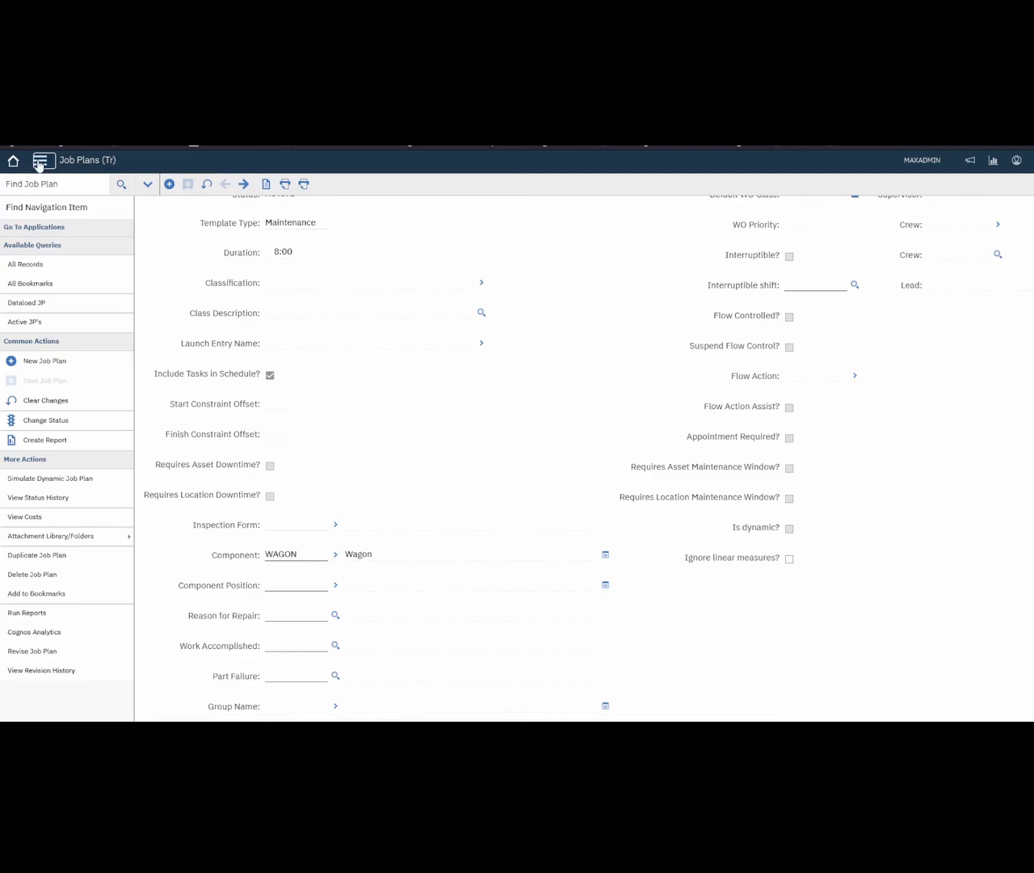
{"action": "left_click", "coordinate": [38, 165]}
{"action": "mouse_move", "coordinate": [122, 173]}
{"action": "left_click", "coordinate": [194, 207]}
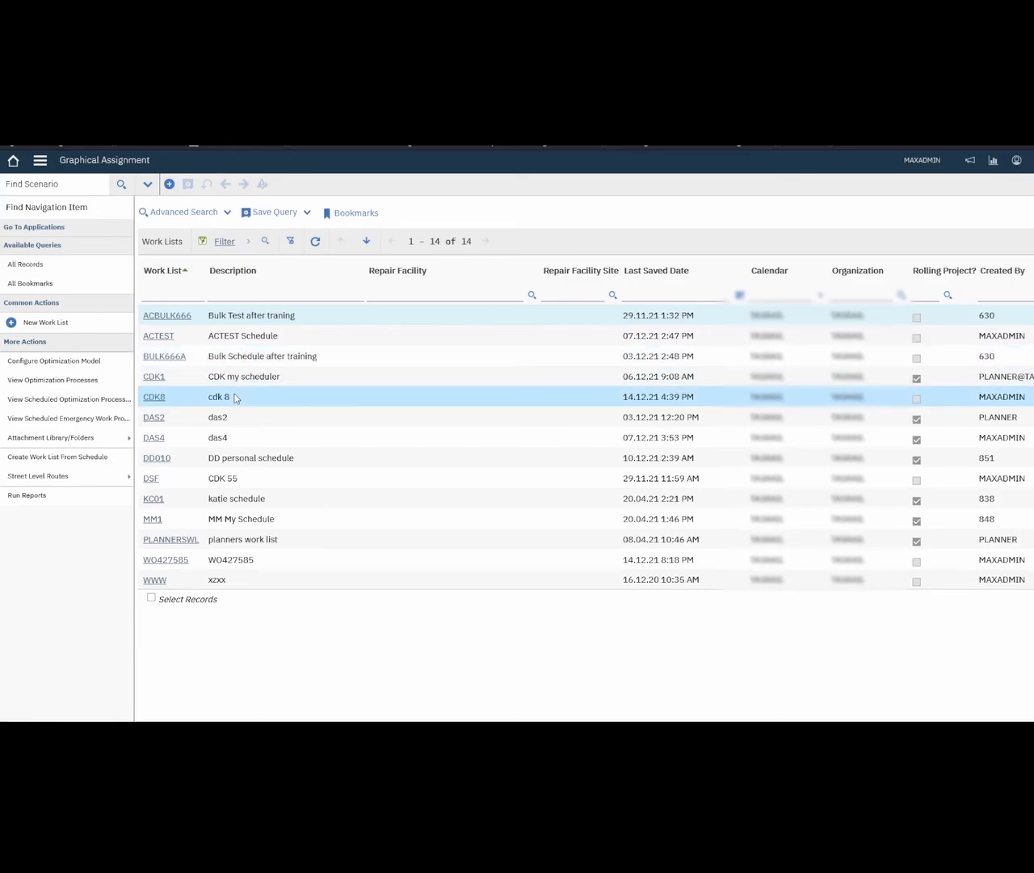
Open the work list named after the top work order's number and display its Work View
{"action": "left_click", "coordinate": [155, 399]}
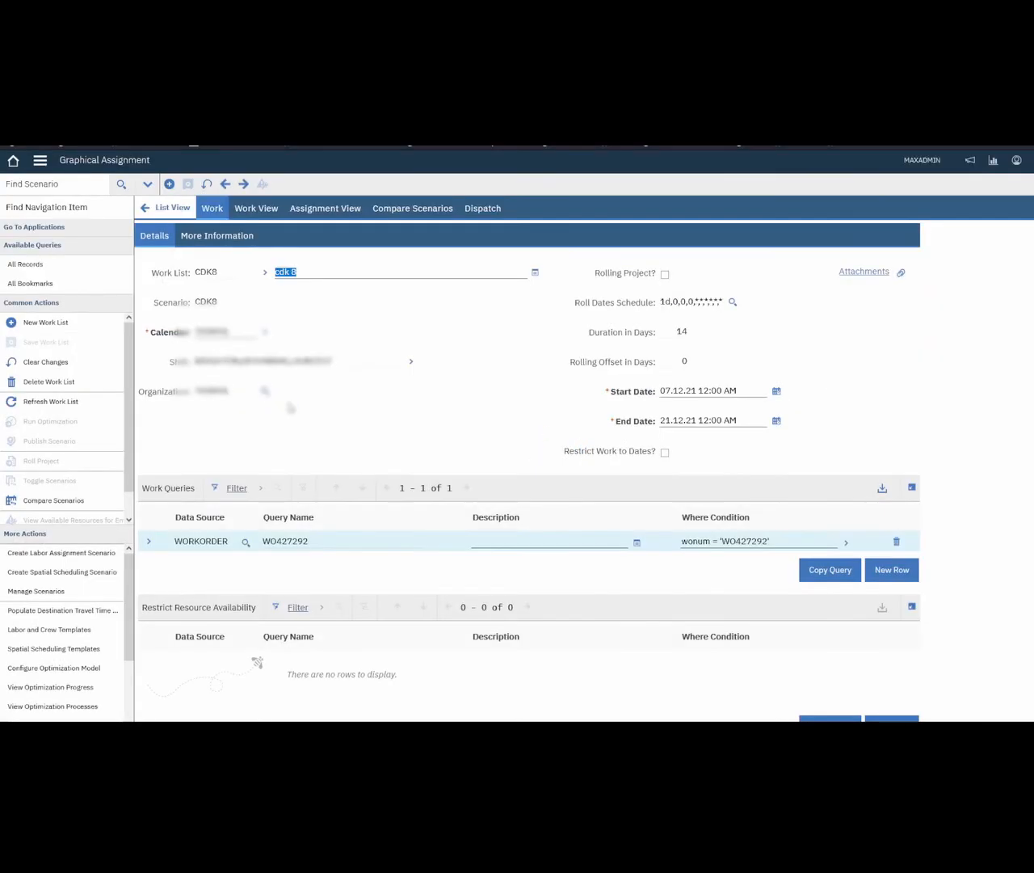
{"action": "left_click", "coordinate": [172, 210]}
{"action": "left_click", "coordinate": [175, 559]}
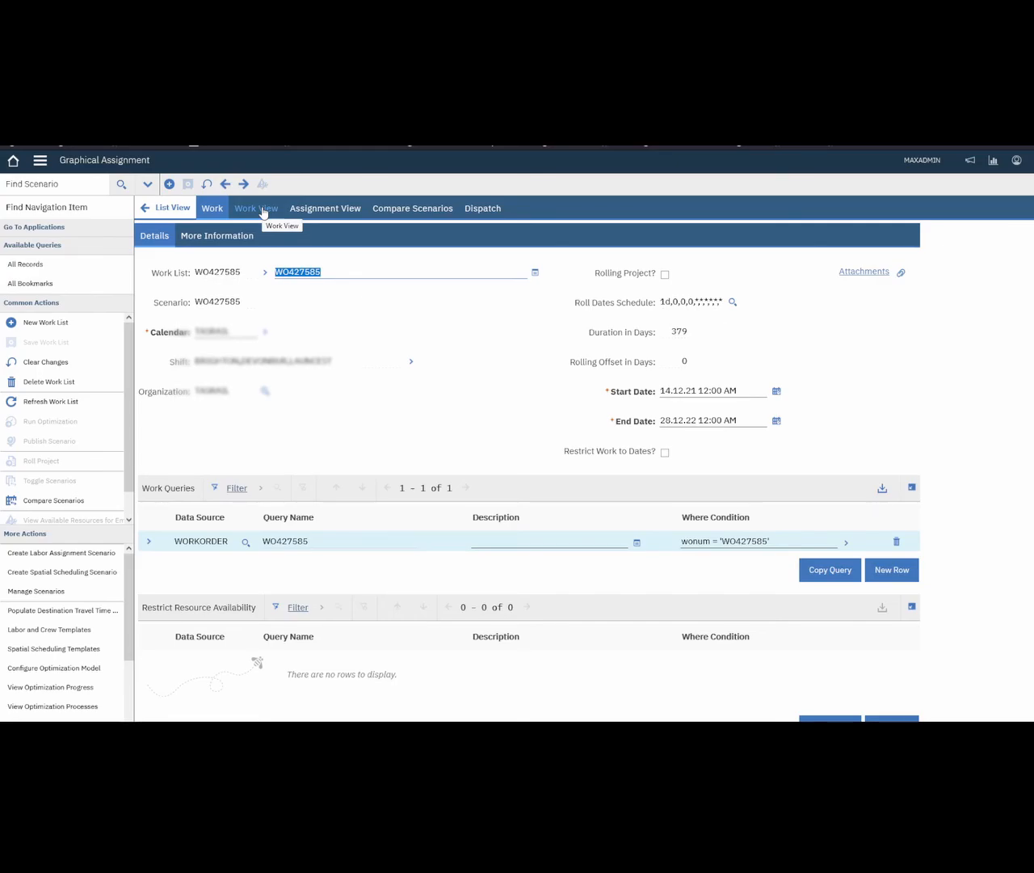
{"action": "left_click", "coordinate": [263, 212]}
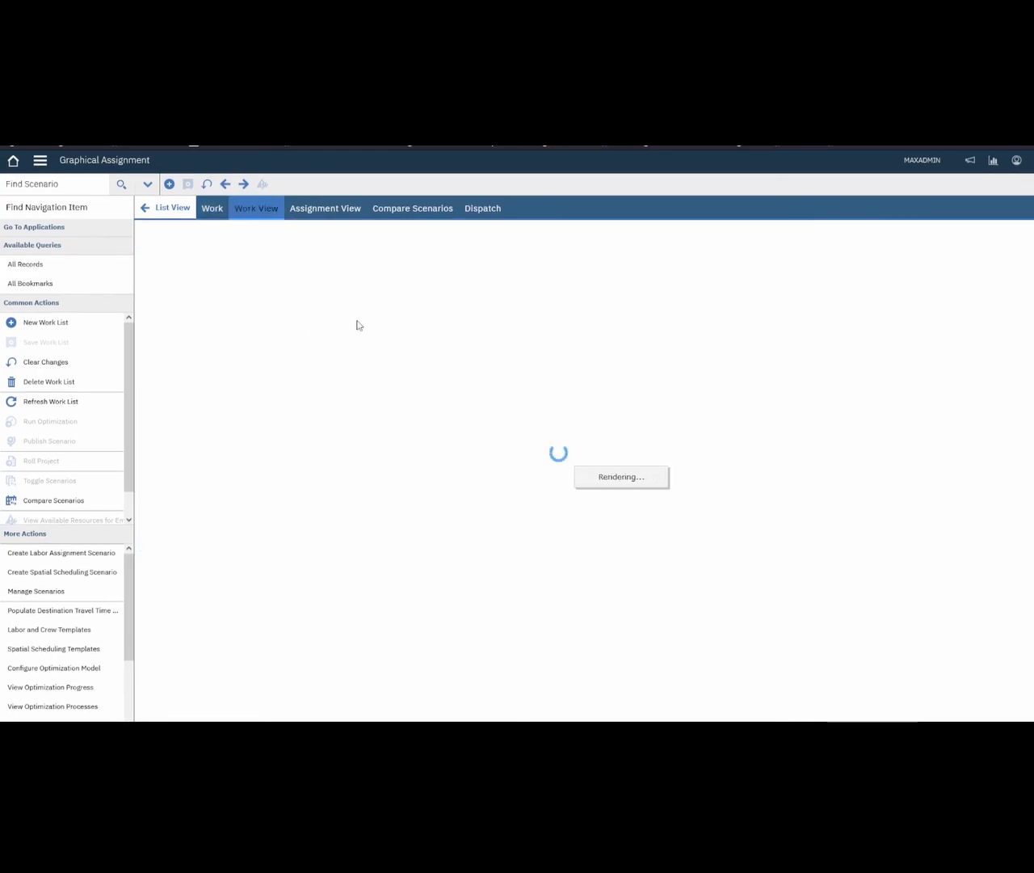